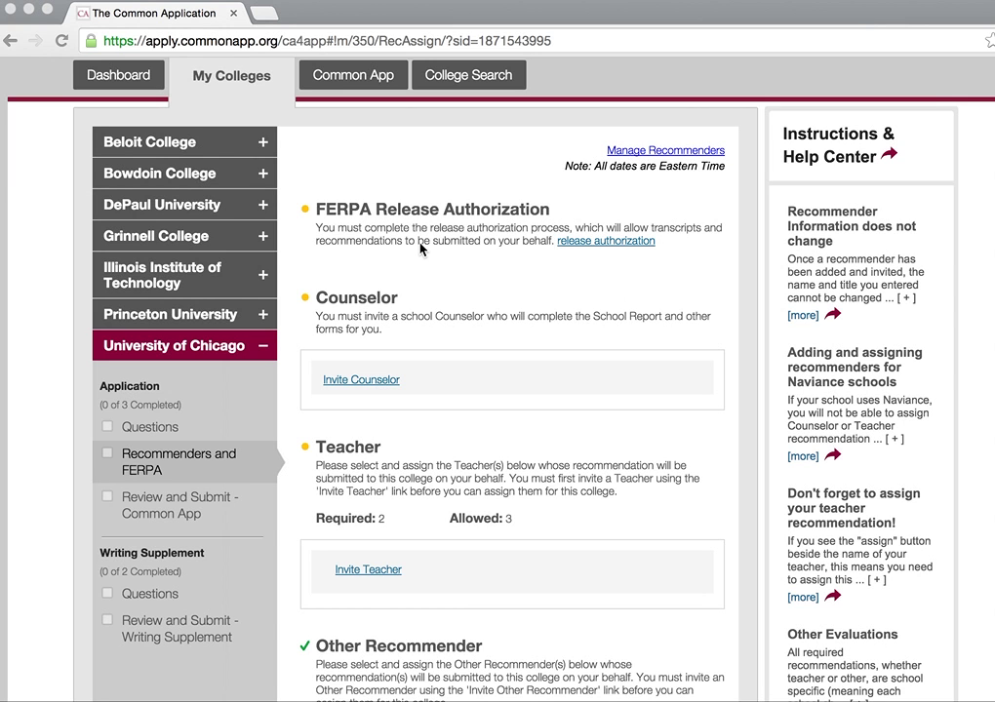
Step: Open the FERPA release authorization, read its explanation, tick 'fully read and understood', and continue
{"action": "left_click", "coordinate": [588, 245]}
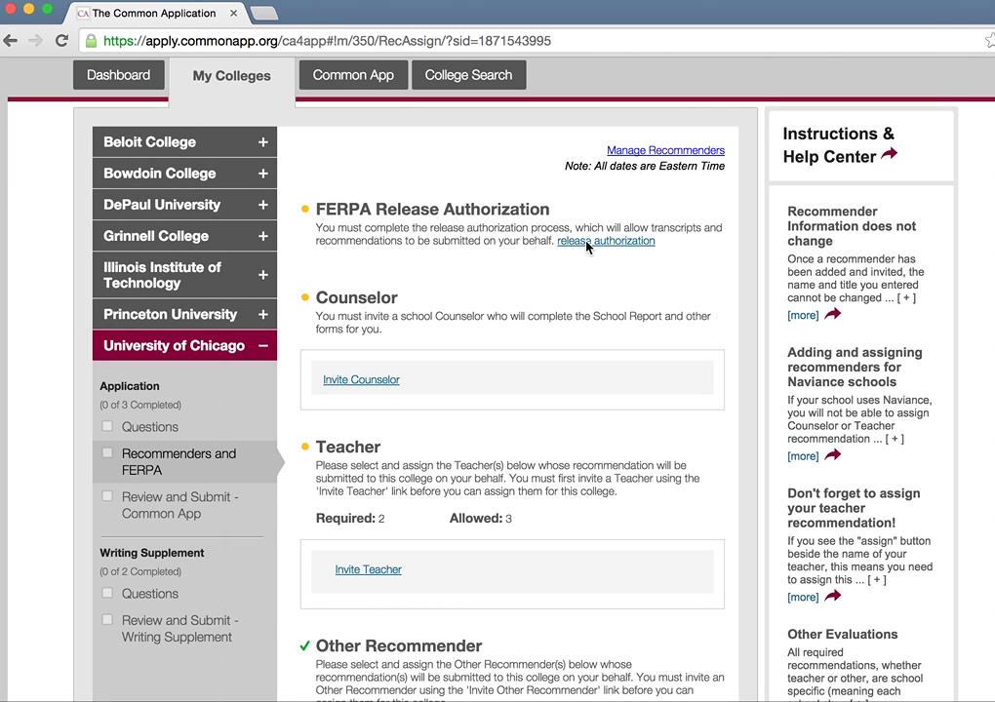
{"action": "left_click", "coordinate": [604, 247]}
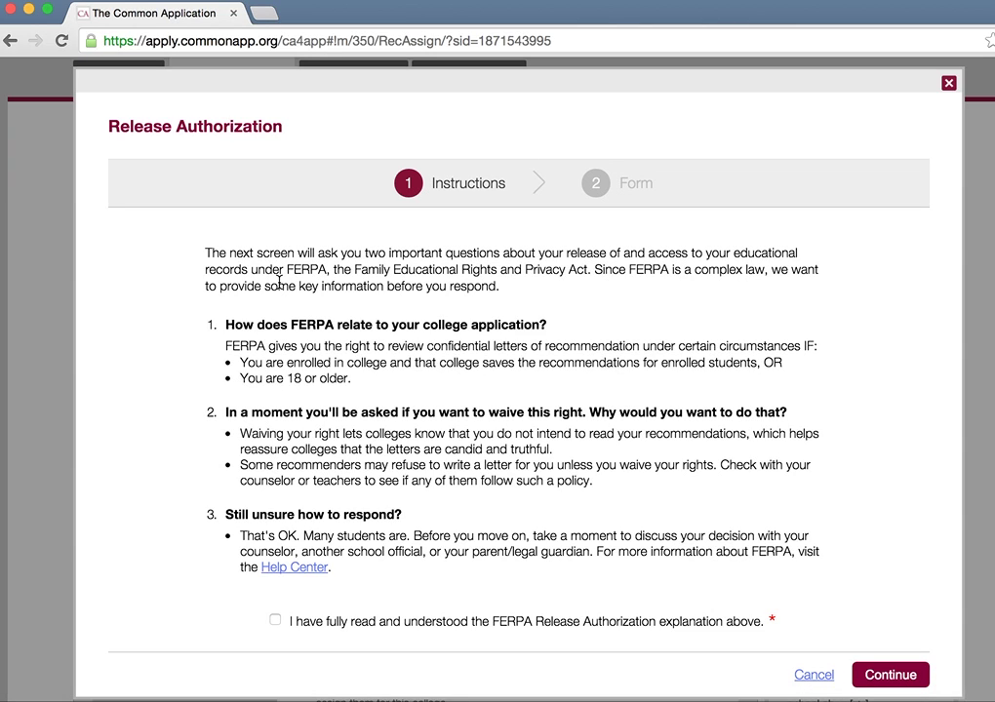
{"action": "left_click_drag", "start_coordinate": [223, 345], "coordinate": [806, 337]}
{"action": "left_click", "coordinate": [811, 337]}
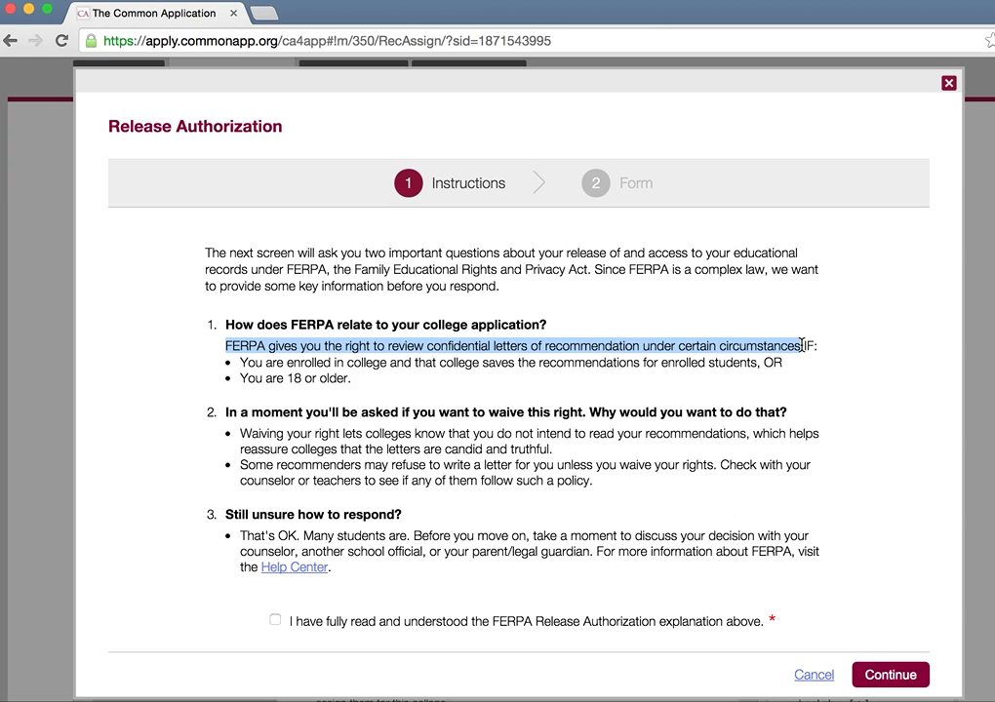
{"action": "left_click_drag", "start_coordinate": [228, 434], "coordinate": [702, 444]}
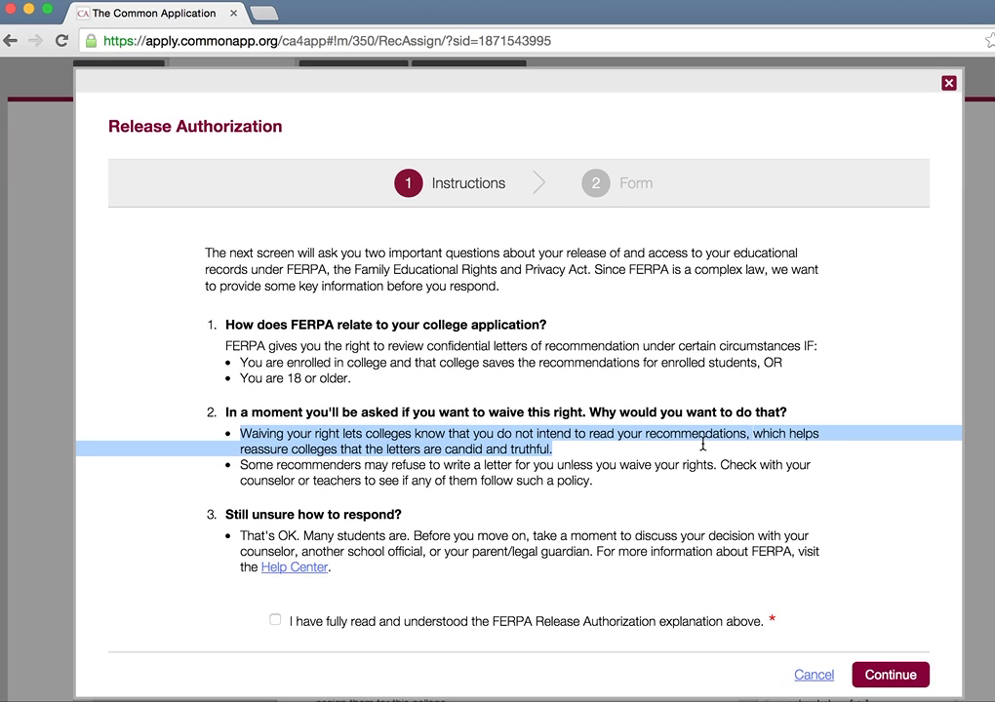
{"action": "left_click", "coordinate": [290, 359]}
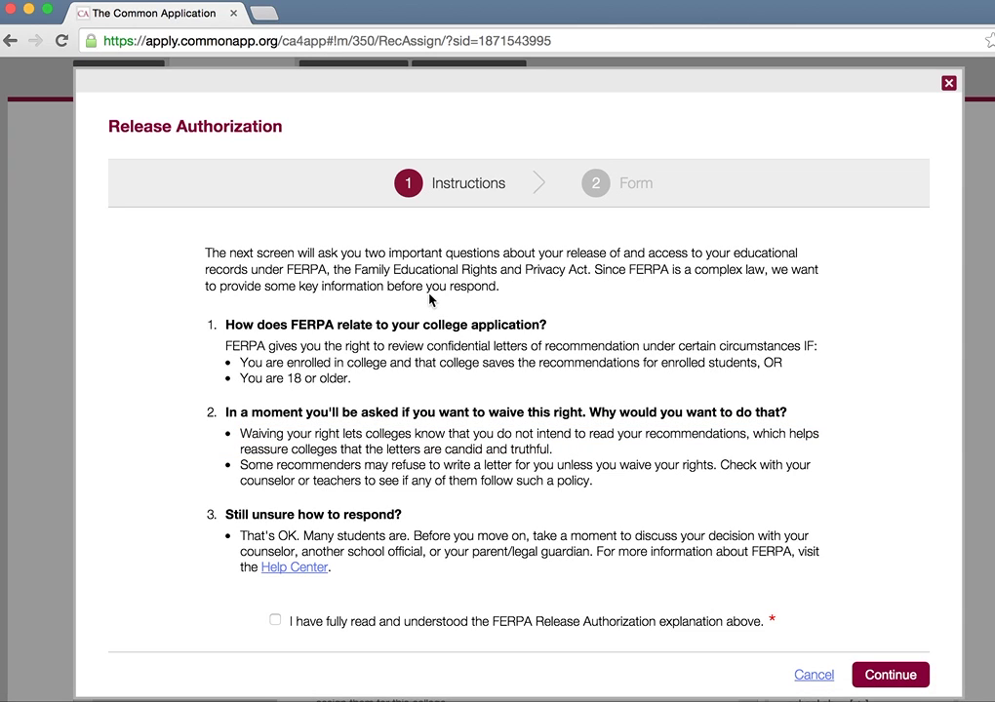
{"action": "left_click", "coordinate": [275, 620]}
{"action": "left_click", "coordinate": [902, 673]}
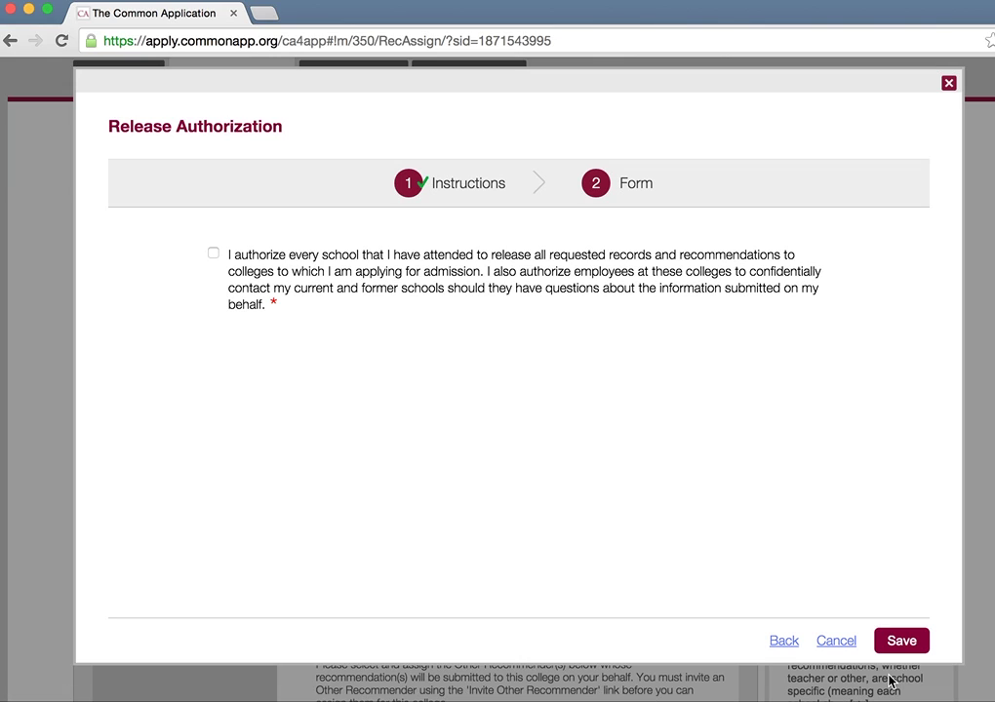
Step: Authorize records release, waive the review right, confirm the waiver, sign with the student's name, and save
{"action": "left_click", "coordinate": [213, 255]}
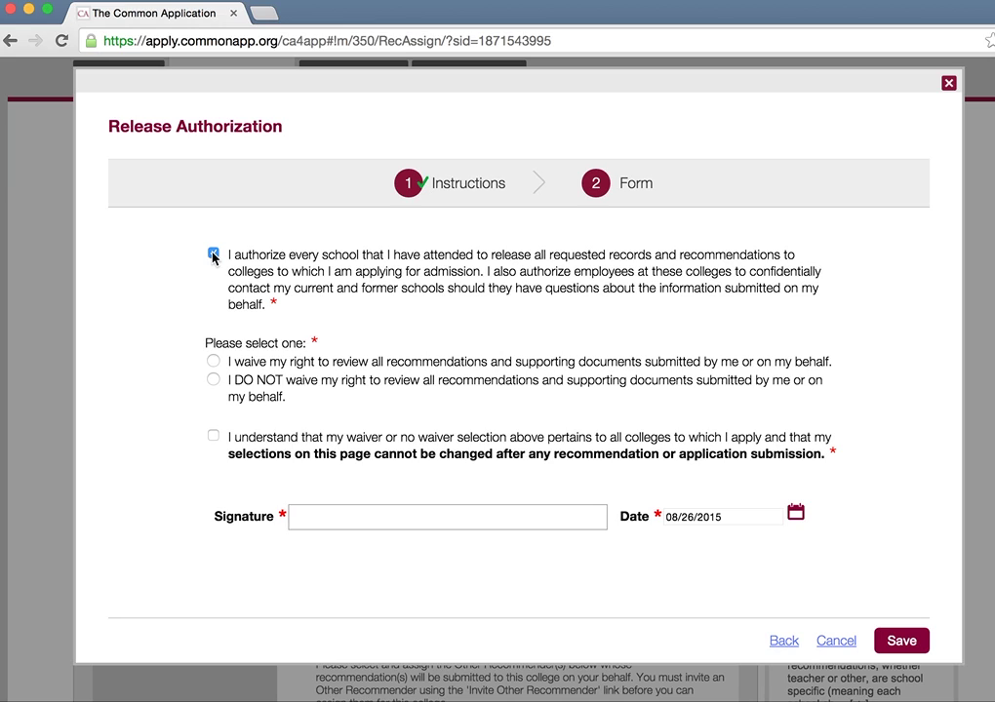
{"action": "left_click", "coordinate": [213, 362]}
{"action": "left_click_drag", "start_coordinate": [229, 436], "coordinate": [824, 456]}
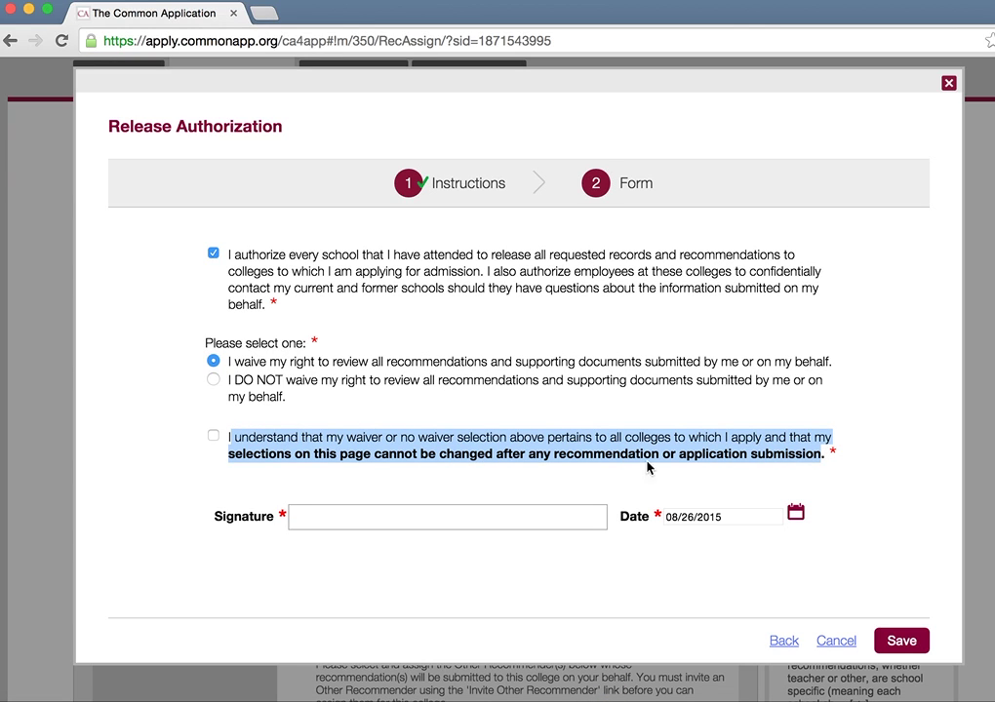
{"action": "left_click", "coordinate": [215, 439]}
{"action": "left_click", "coordinate": [337, 525]}
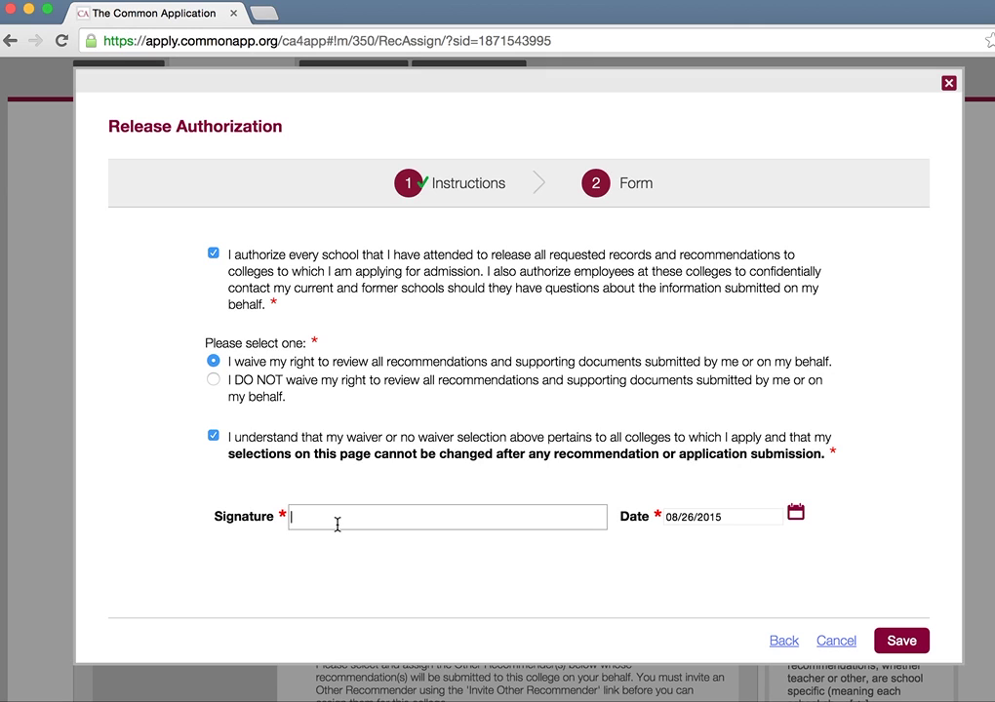
{"action": "type", "text": "Super Man"}
{"action": "left_click", "coordinate": [901, 641]}
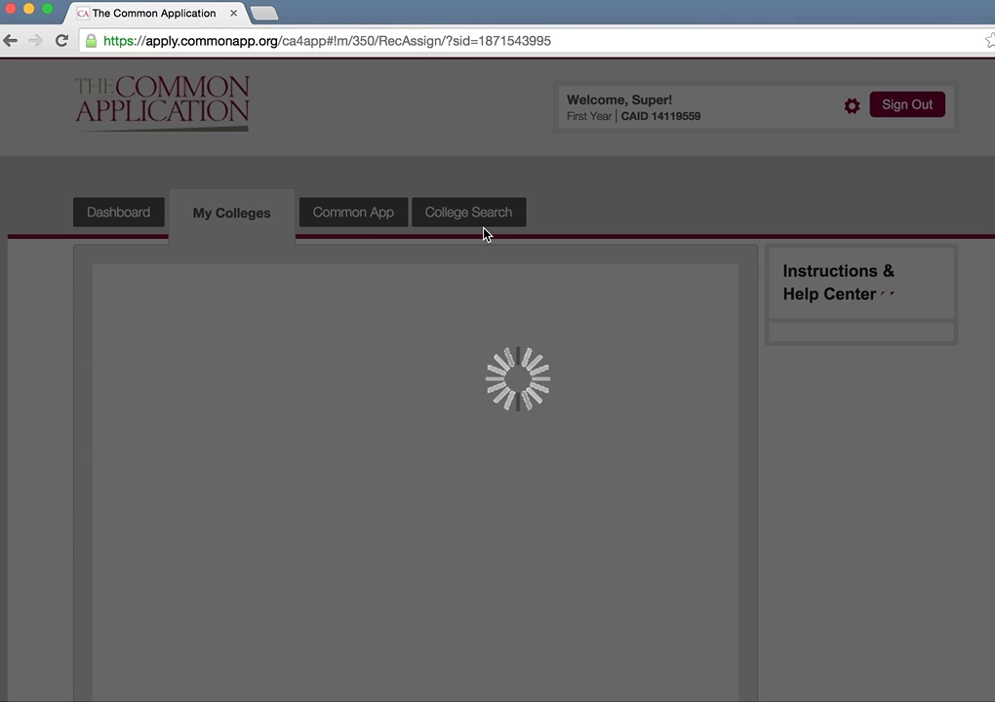
Step: Scroll down to confirm the FERPA section's green check, then return to the top
{"action": "scroll", "coordinate": [484, 234], "scroll_direction": "down", "scroll_amount": 2}
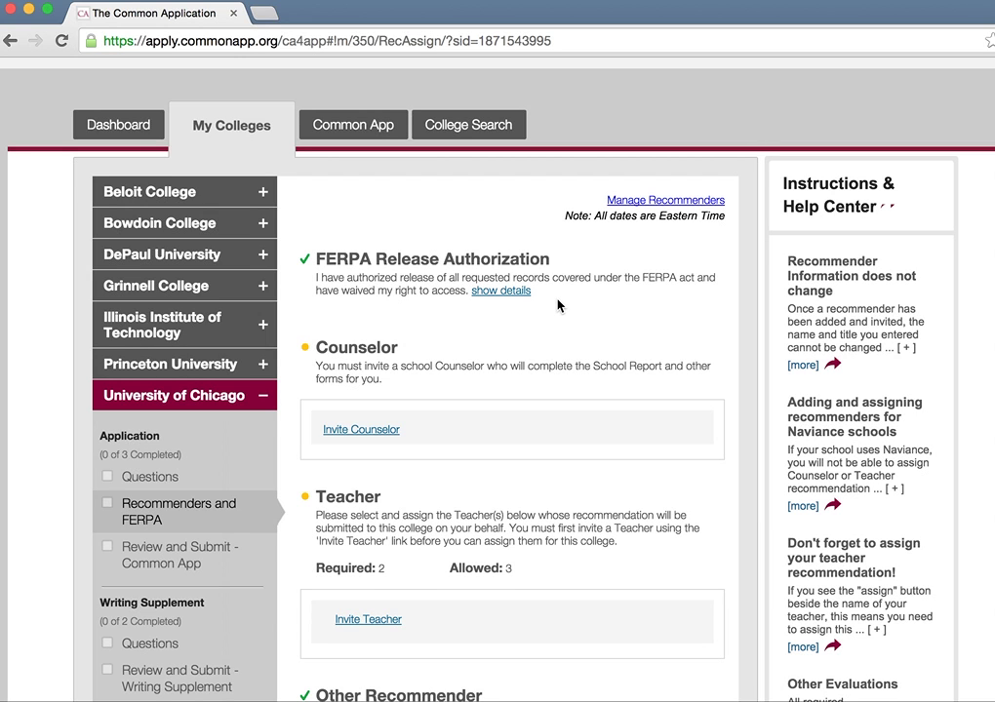
{"action": "scroll", "coordinate": [559, 304], "scroll_direction": "down", "scroll_amount": 3}
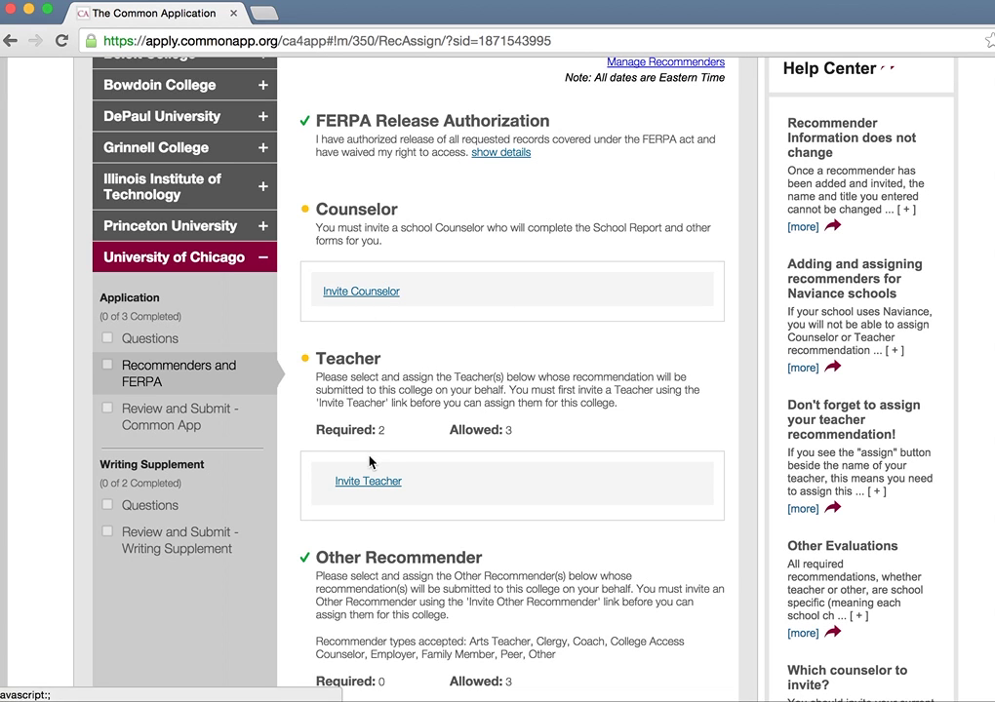
{"action": "scroll", "coordinate": [372, 466], "scroll_direction": "down", "scroll_amount": 5}
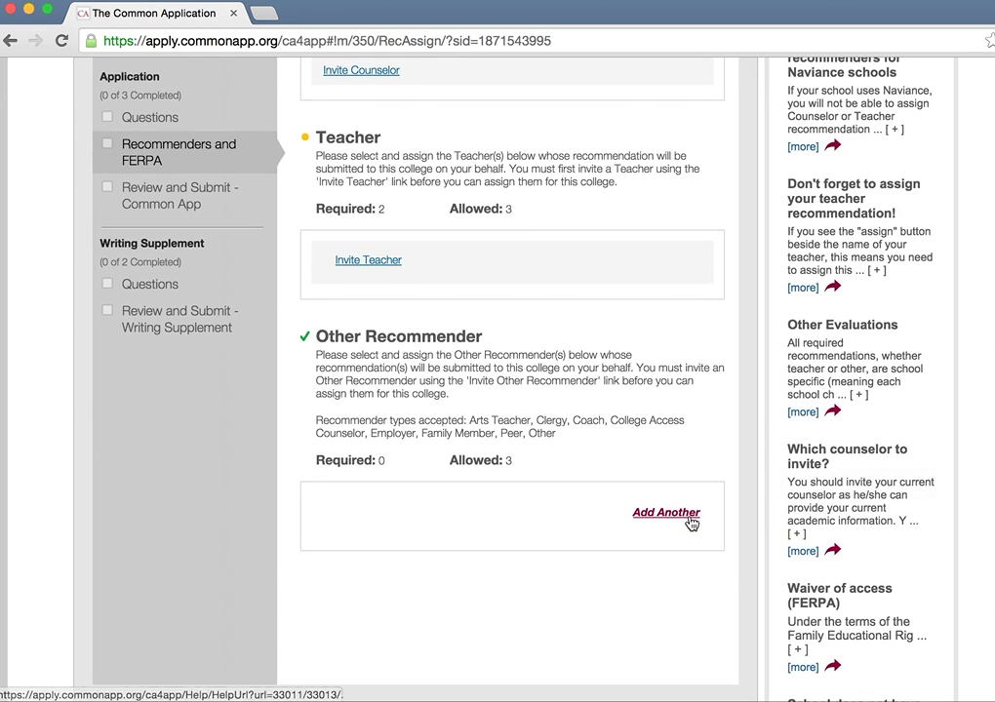
{"action": "scroll", "coordinate": [655, 522], "scroll_direction": "up", "scroll_amount": 5}
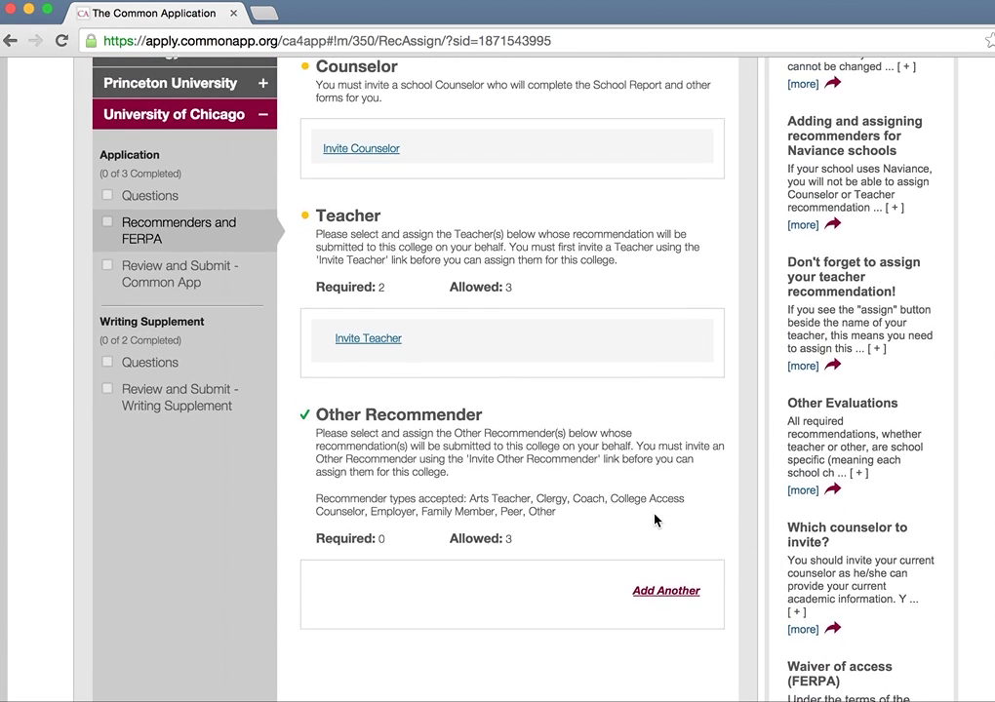
{"action": "scroll", "coordinate": [655, 521], "scroll_direction": "up", "scroll_amount": 1}
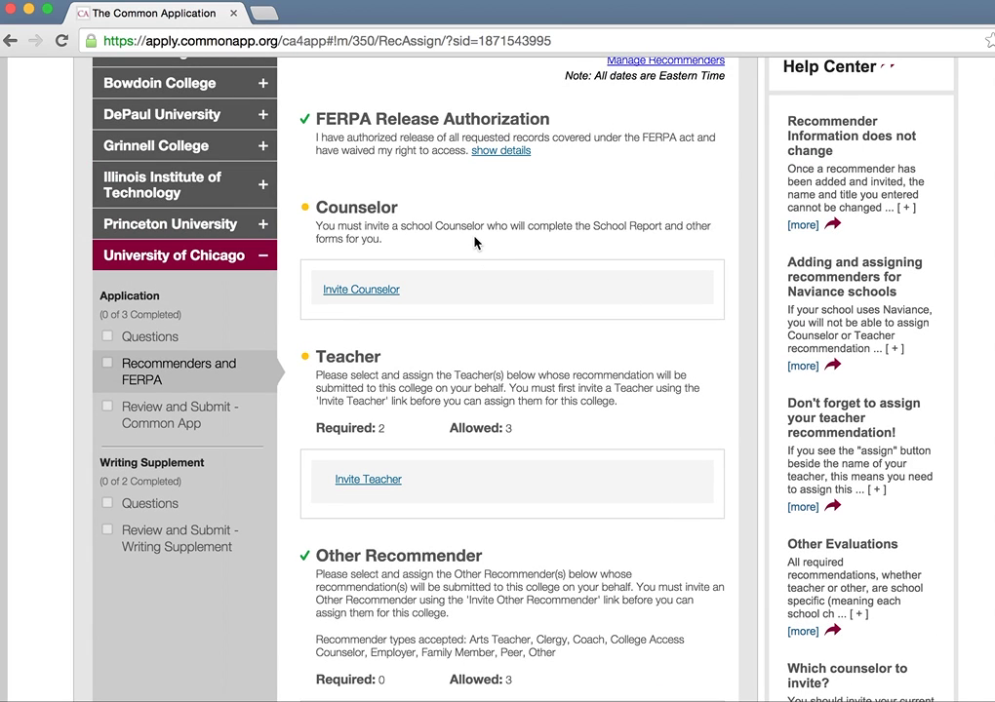
{"action": "scroll", "coordinate": [223, 156], "scroll_direction": "up", "scroll_amount": 5}
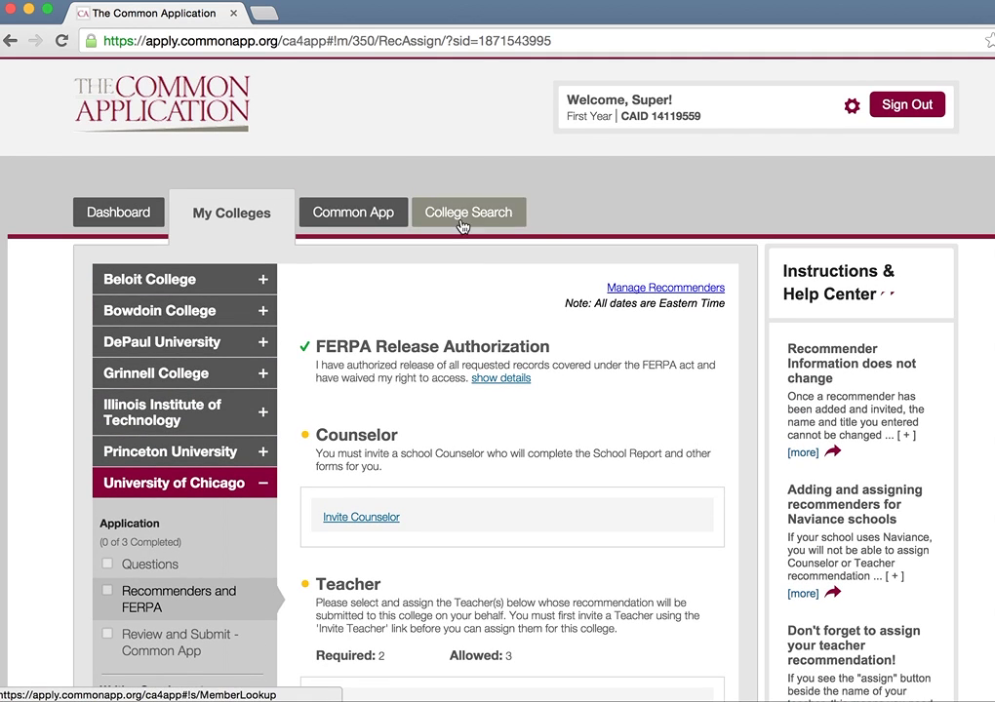
Step: Open the Common App Education section and start changing the current school
{"action": "left_click", "coordinate": [353, 213]}
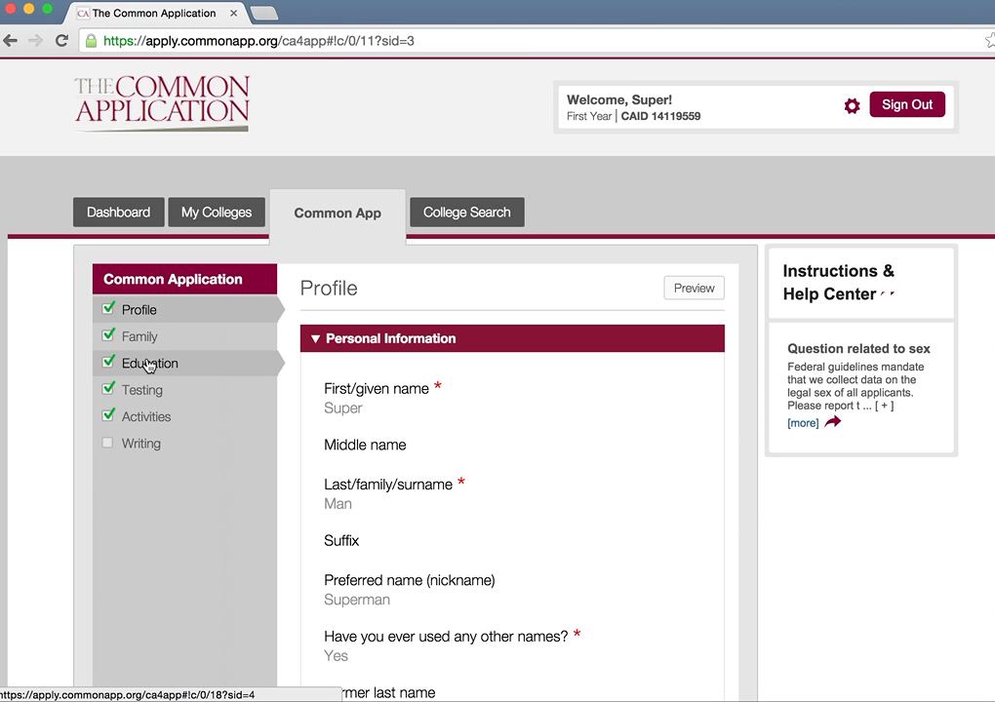
{"action": "left_click", "coordinate": [148, 362]}
{"action": "scroll", "coordinate": [520, 474], "scroll_direction": "down", "scroll_amount": 5}
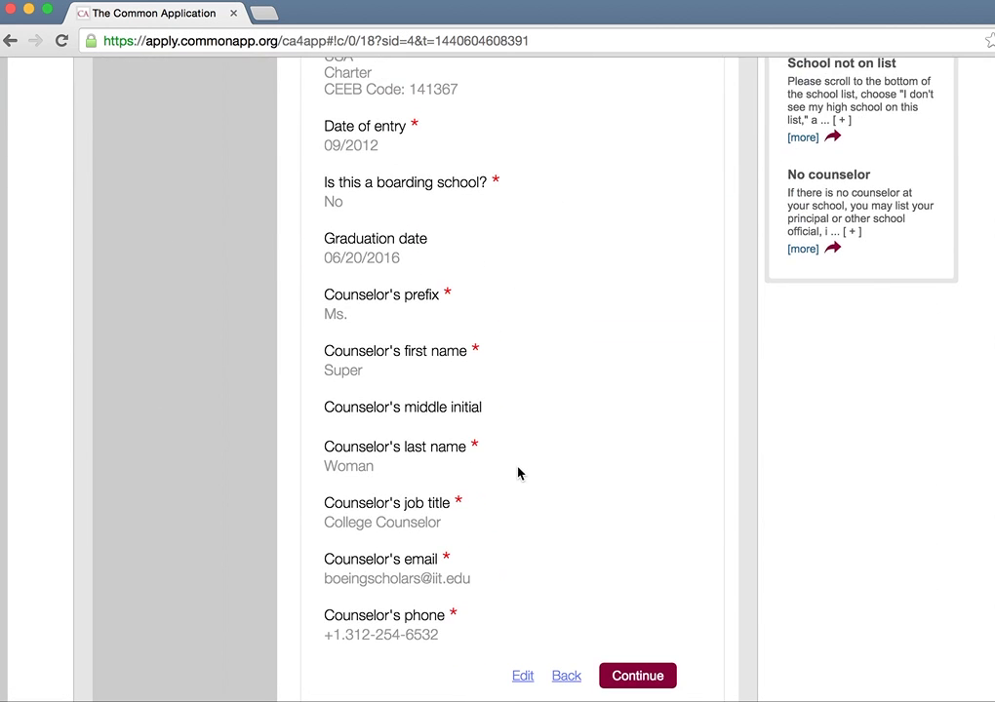
{"action": "left_click", "coordinate": [517, 597]}
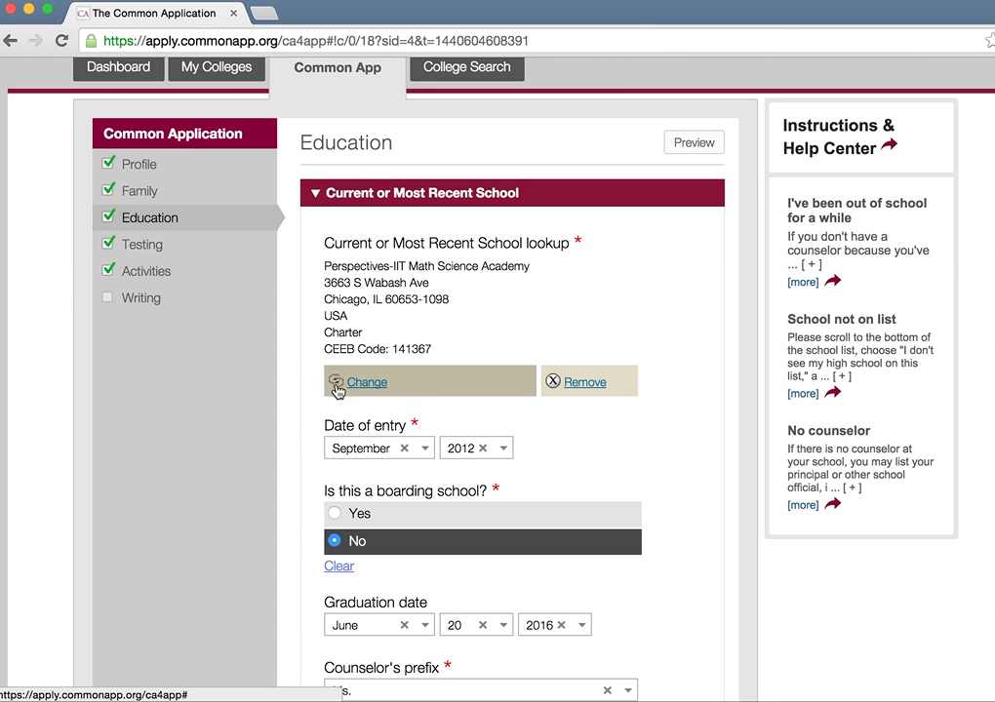
{"action": "left_click", "coordinate": [341, 383]}
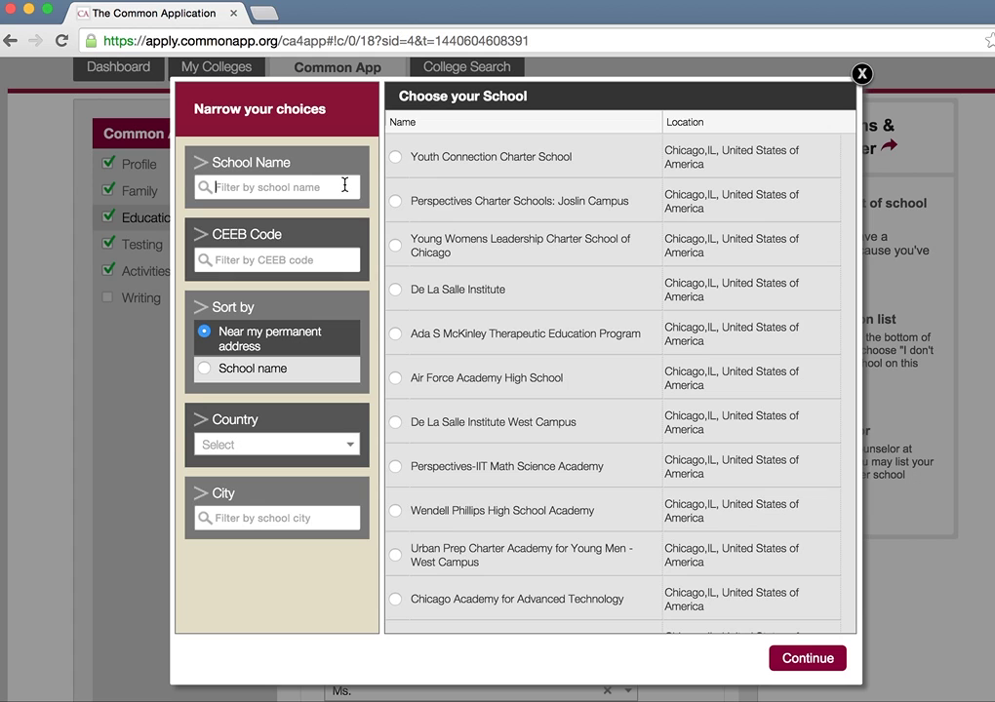
Step: Choose Urban Prep Charter Academy for Young Men - West Campus, save it, and go to College Search
{"action": "left_click", "coordinate": [344, 185]}
{"action": "type", "text": "b"}
{"action": "key", "text": "BackSpace"}
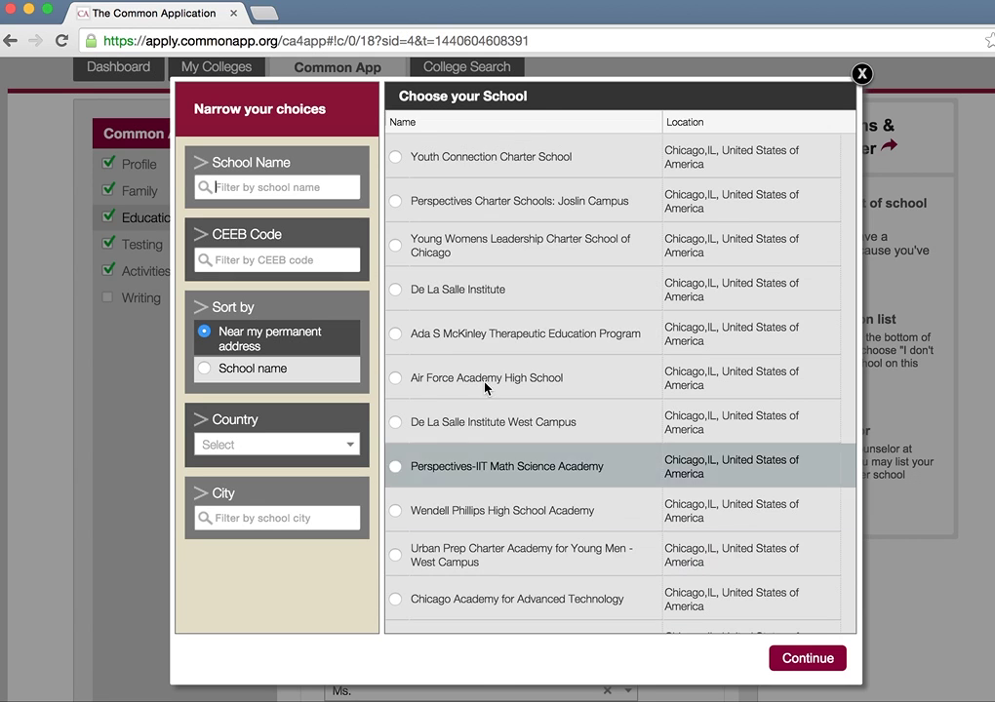
{"action": "left_click", "coordinate": [438, 566]}
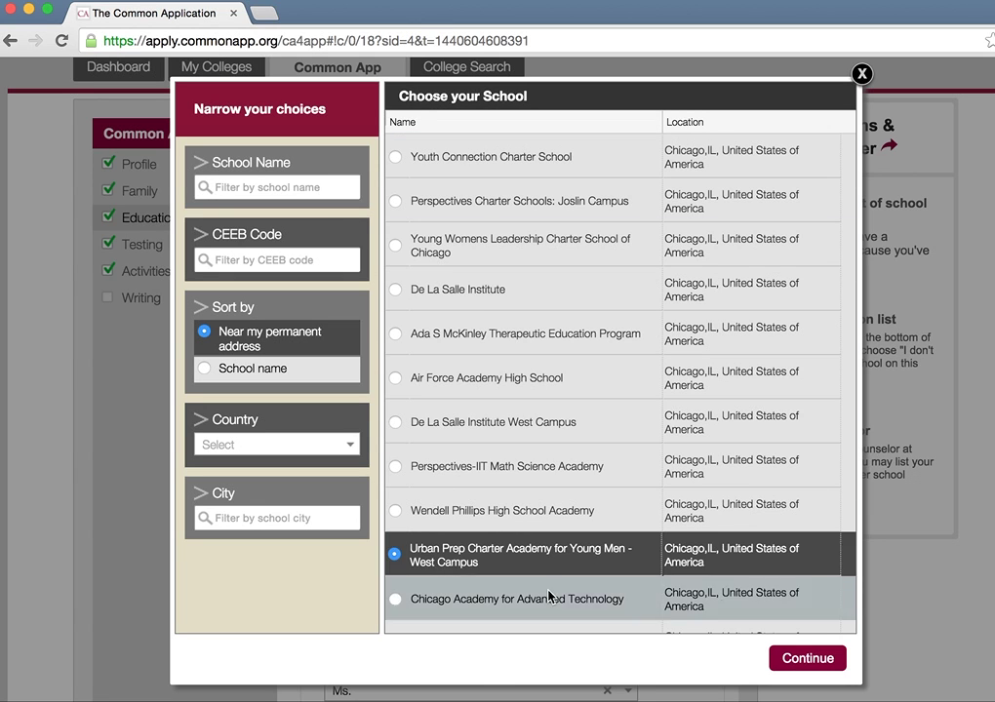
{"action": "left_click", "coordinate": [776, 659]}
{"action": "scroll", "coordinate": [693, 429], "scroll_direction": "down", "scroll_amount": 10}
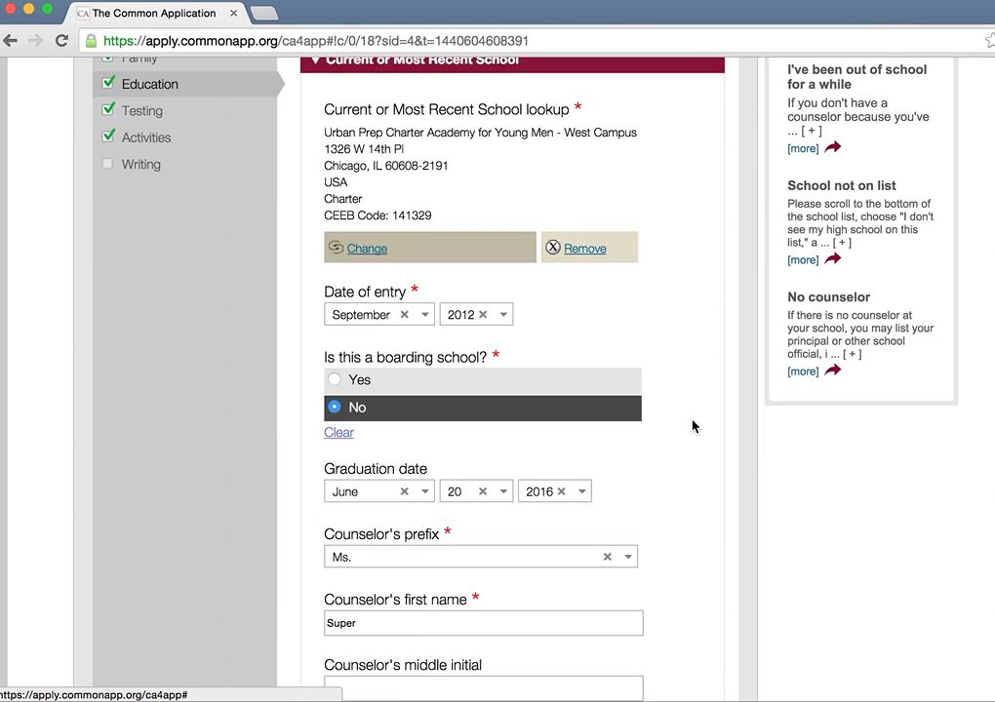
{"action": "left_click", "coordinate": [640, 219]}
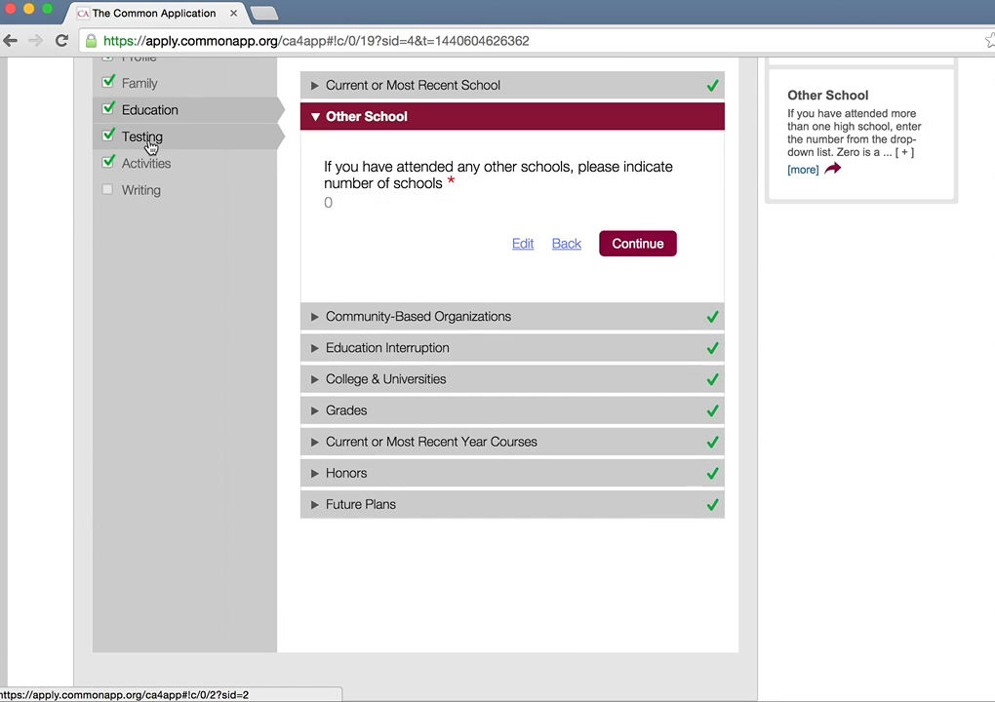
{"action": "scroll", "coordinate": [148, 146], "scroll_direction": "up", "scroll_amount": 5}
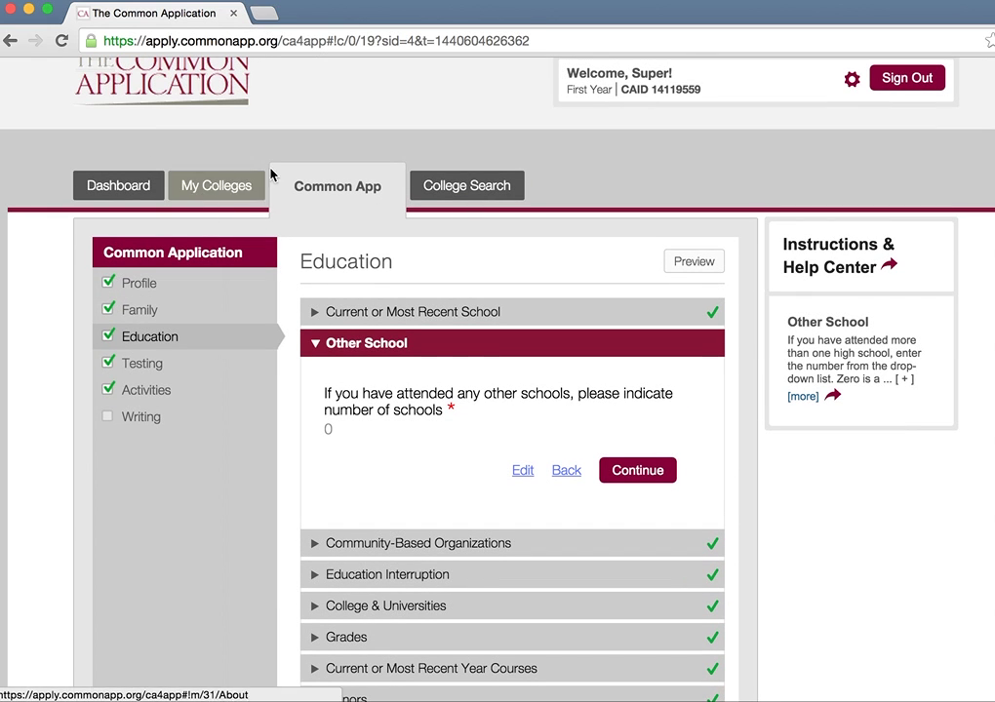
{"action": "left_click", "coordinate": [499, 193]}
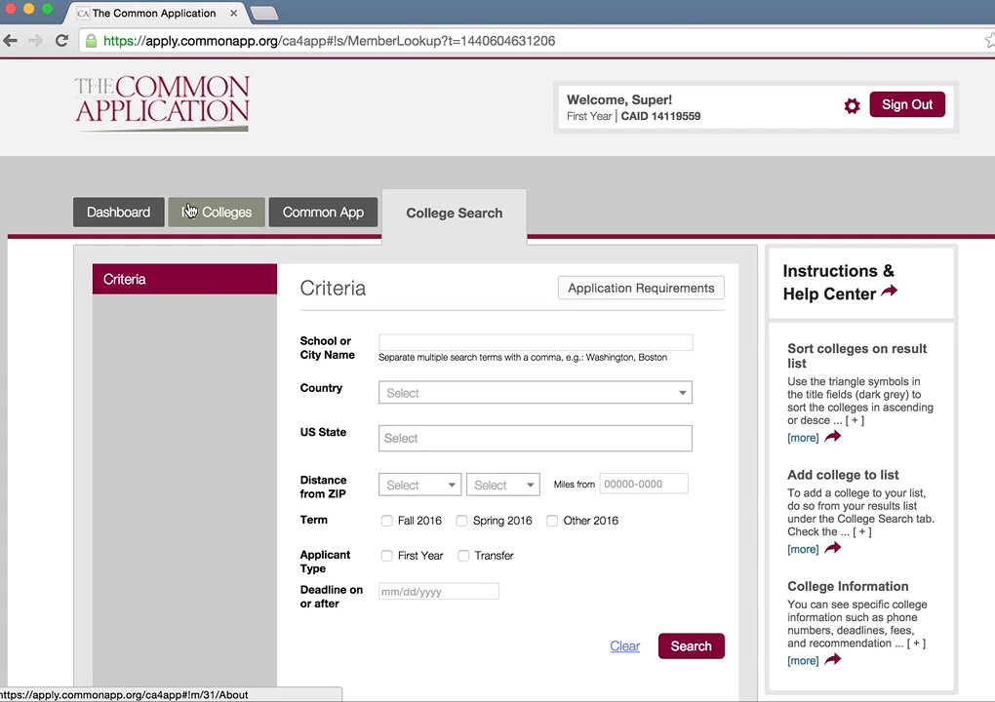
Step: From the dashboard, expand Bowdoin College and open its Recommenders and FERPA page
{"action": "left_click", "coordinate": [97, 211]}
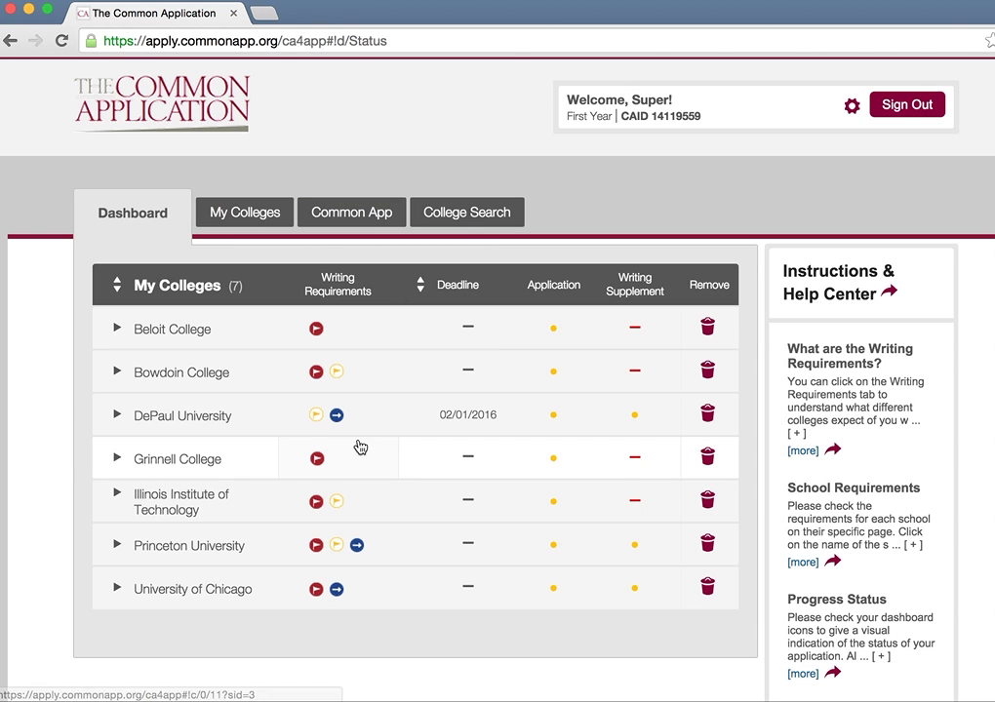
{"action": "left_click", "coordinate": [339, 379]}
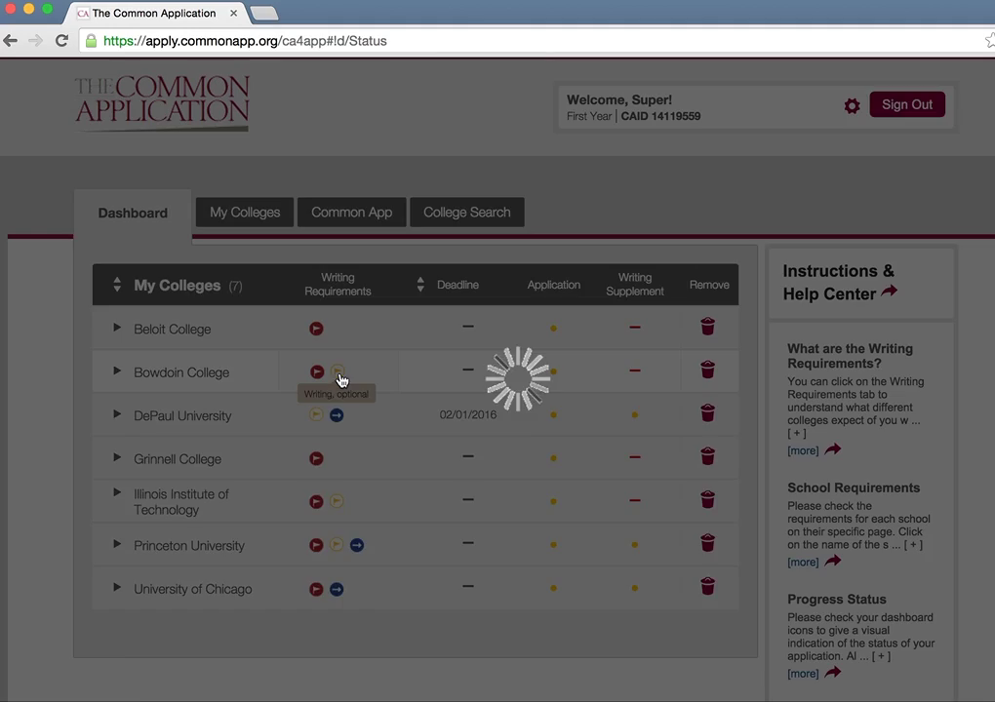
{"action": "left_click", "coordinate": [140, 440]}
{"action": "scroll", "coordinate": [140, 441], "scroll_direction": "down", "scroll_amount": 2}
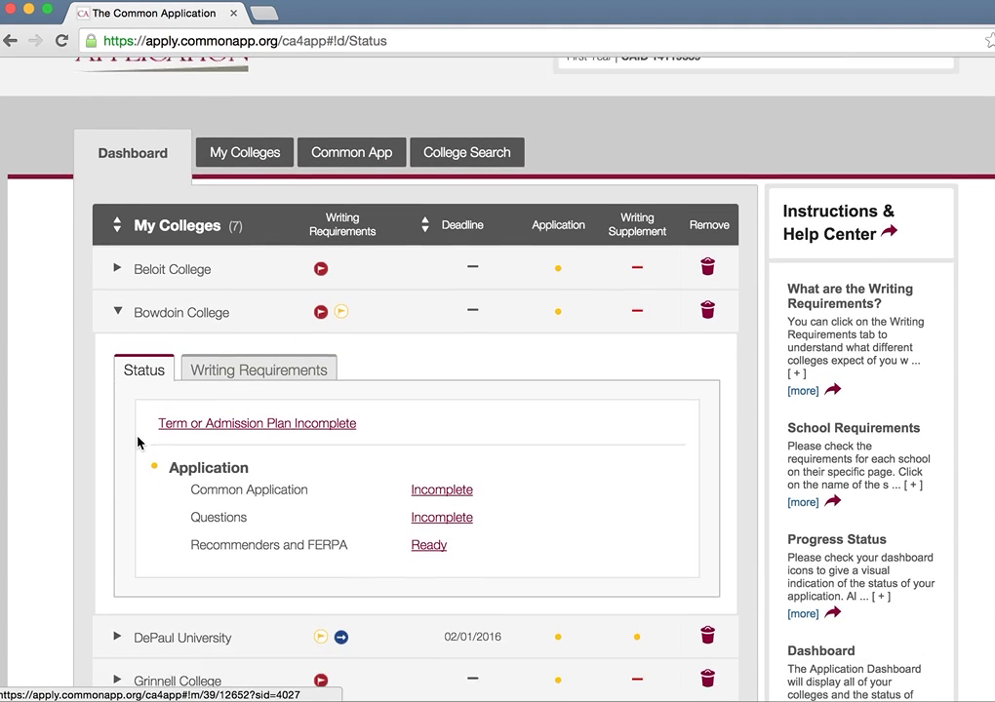
{"action": "left_click", "coordinate": [424, 504]}
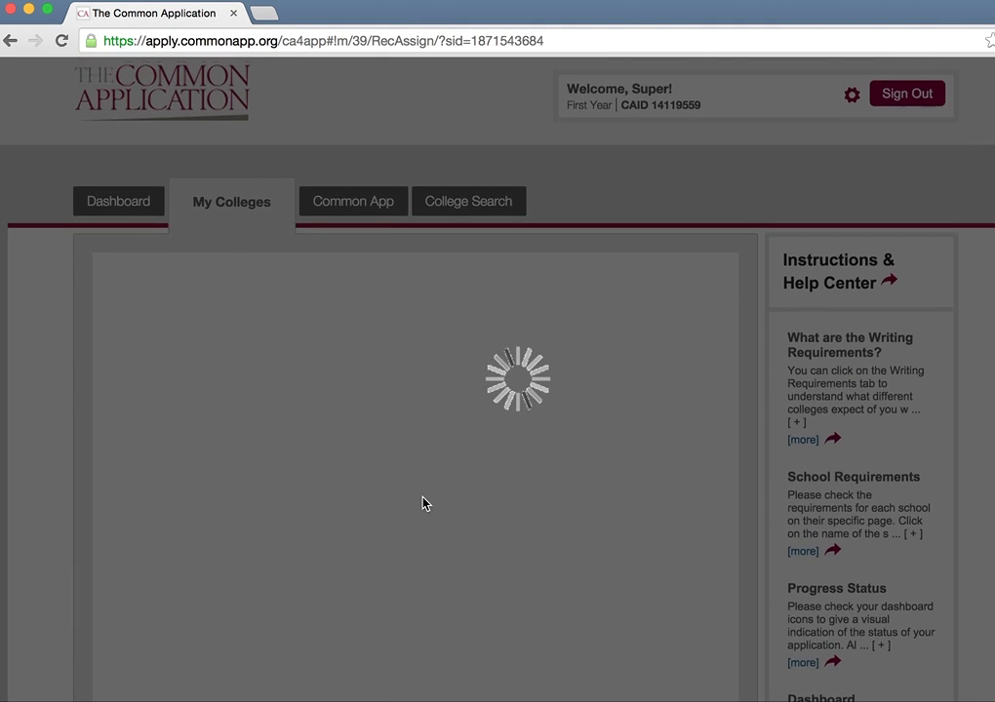
{"action": "scroll", "coordinate": [424, 504], "scroll_direction": "down", "scroll_amount": 3}
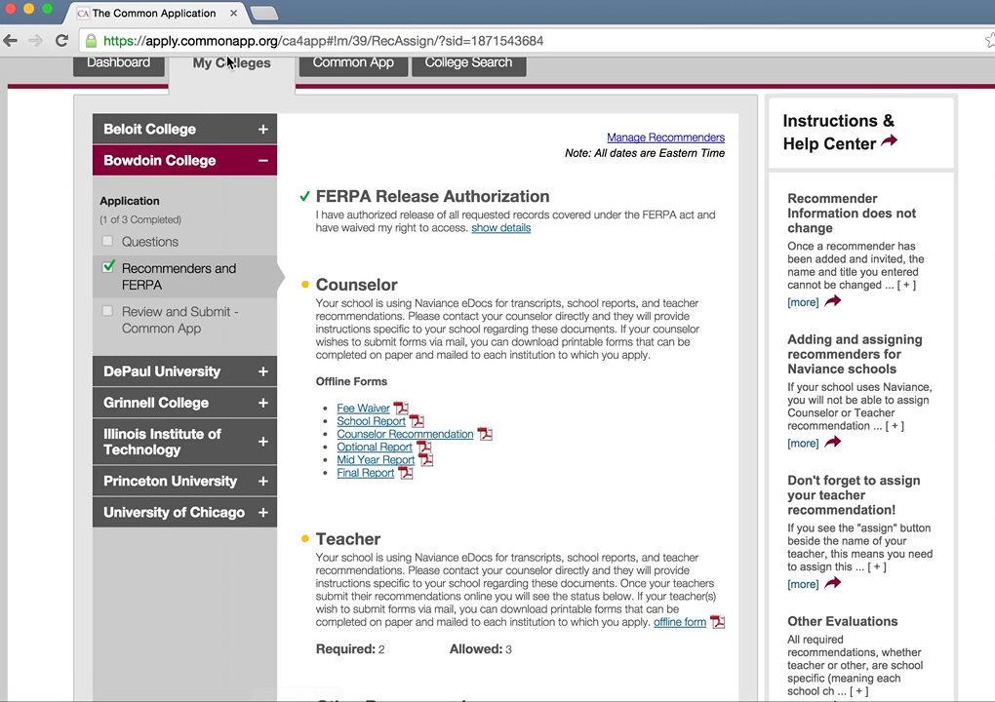
{"action": "scroll", "coordinate": [469, 282], "scroll_direction": "down", "scroll_amount": 2}
{"action": "scroll", "coordinate": [470, 282], "scroll_direction": "down", "scroll_amount": 2}
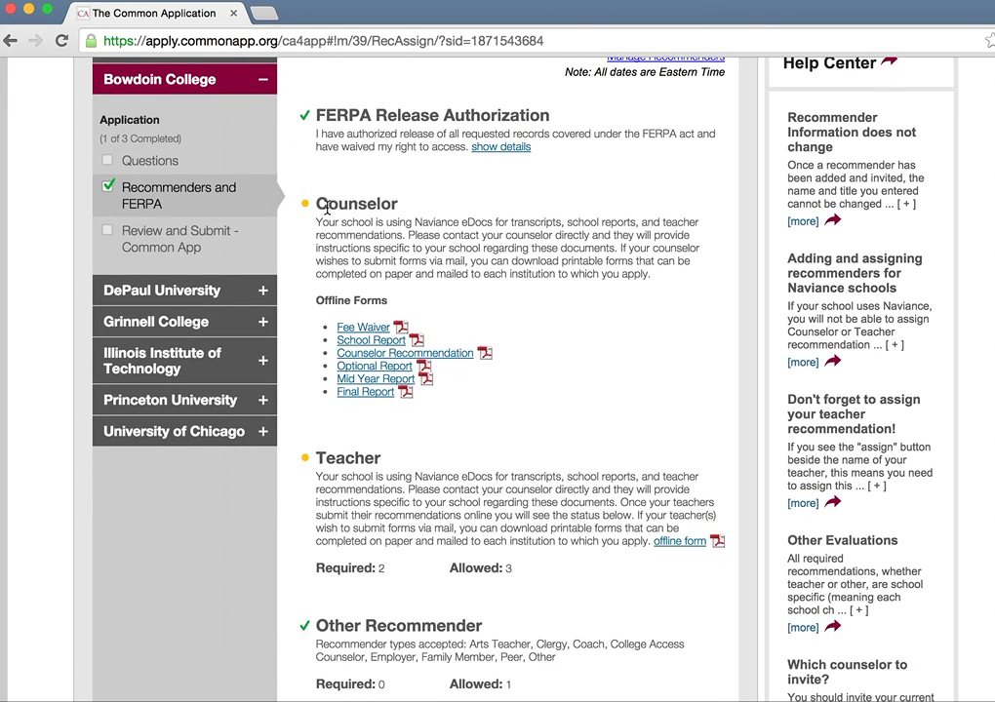
{"action": "scroll", "coordinate": [586, 231], "scroll_direction": "down", "scroll_amount": 5}
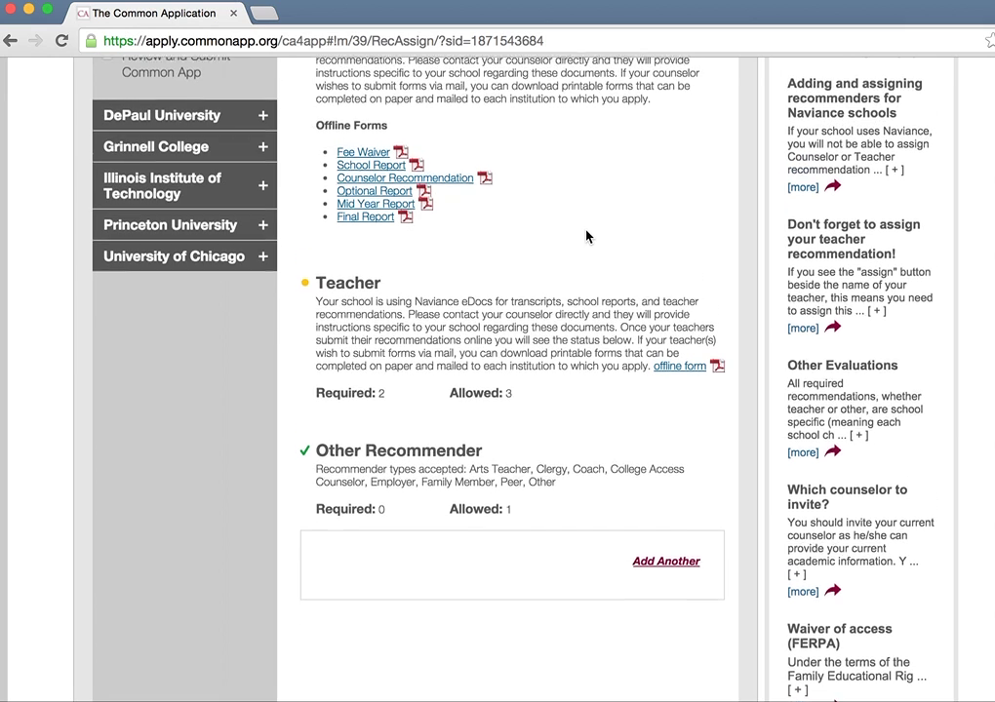
{"action": "scroll", "coordinate": [586, 235], "scroll_direction": "up", "scroll_amount": 3}
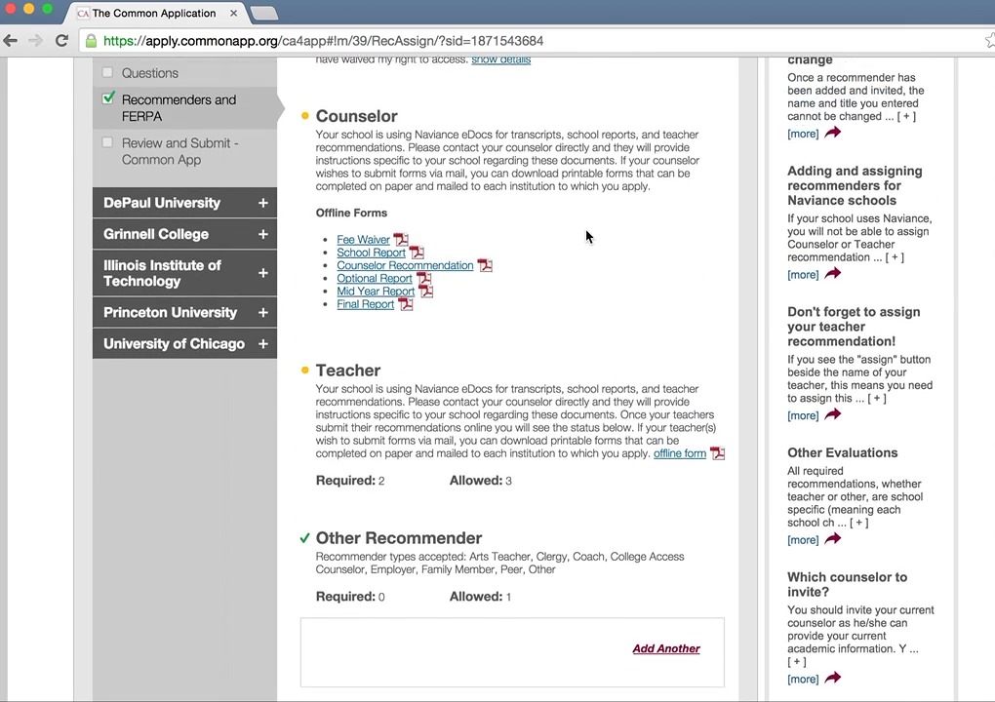
{"action": "left_click_drag", "start_coordinate": [315, 176], "coordinate": [651, 226]}
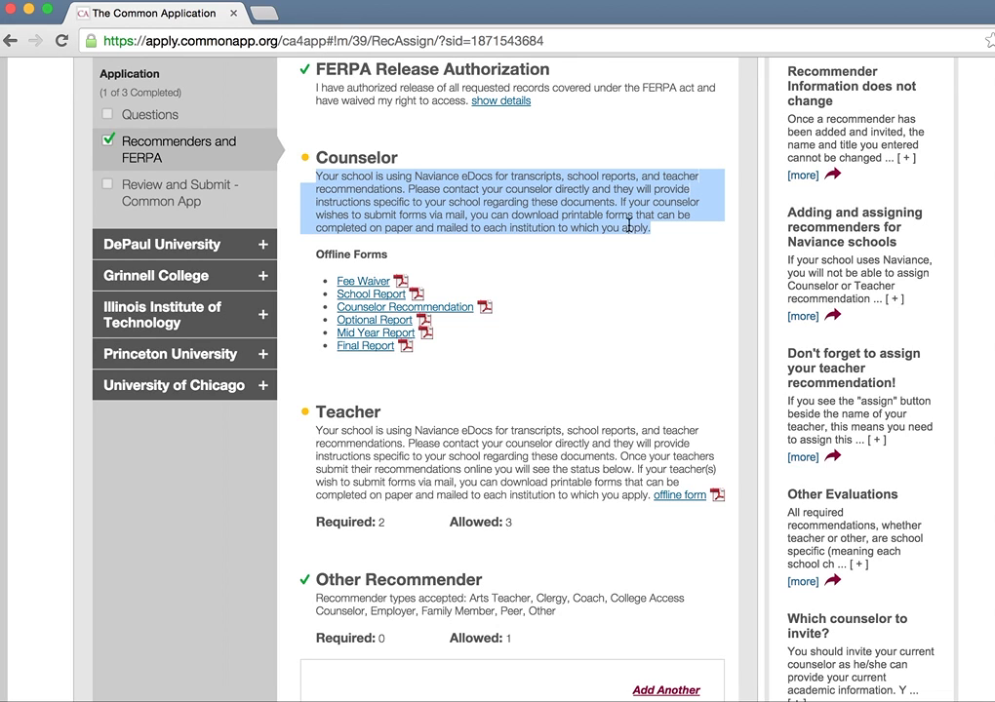
{"action": "left_click_drag", "start_coordinate": [312, 249], "coordinate": [454, 360]}
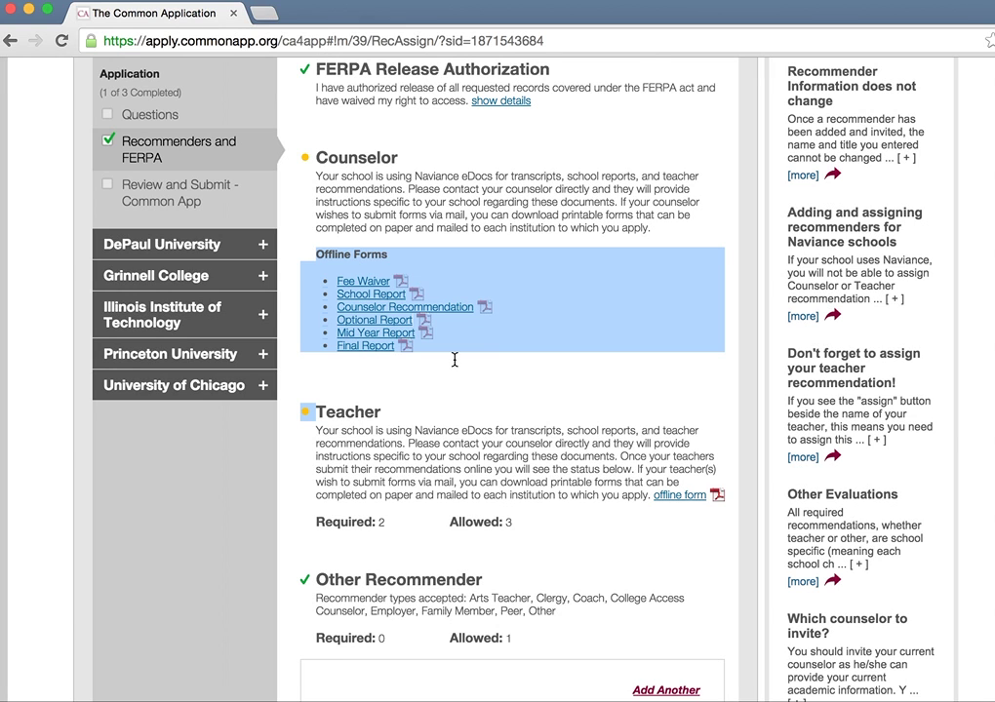
{"action": "scroll", "coordinate": [455, 360], "scroll_direction": "down", "scroll_amount": 1}
{"action": "left_click", "coordinate": [454, 372]}
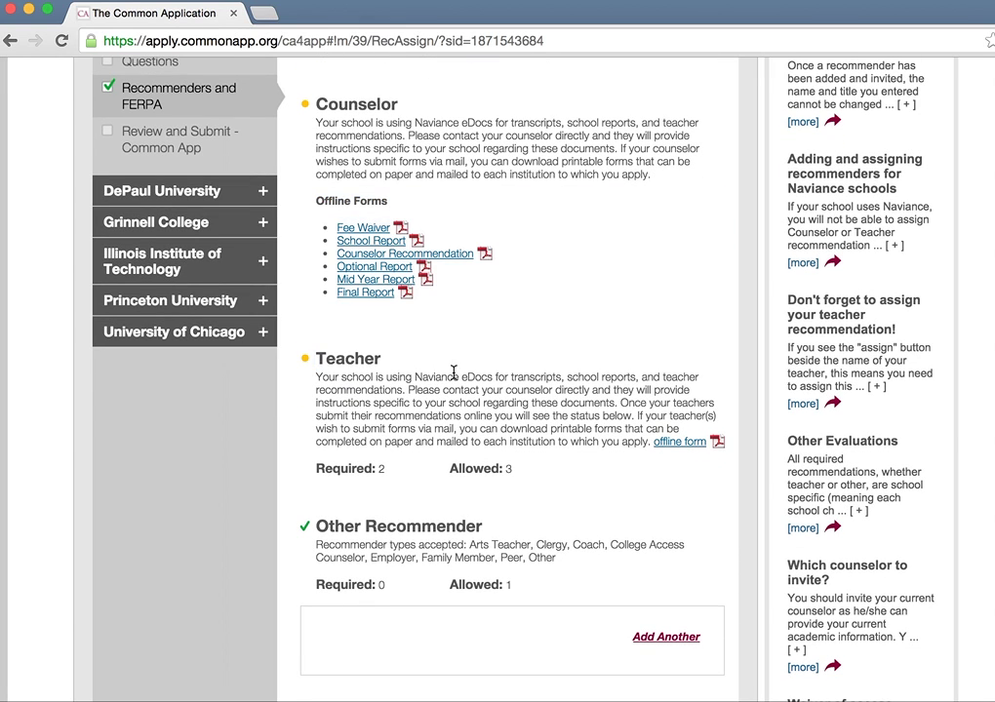
{"action": "left_click_drag", "start_coordinate": [308, 361], "coordinate": [650, 436]}
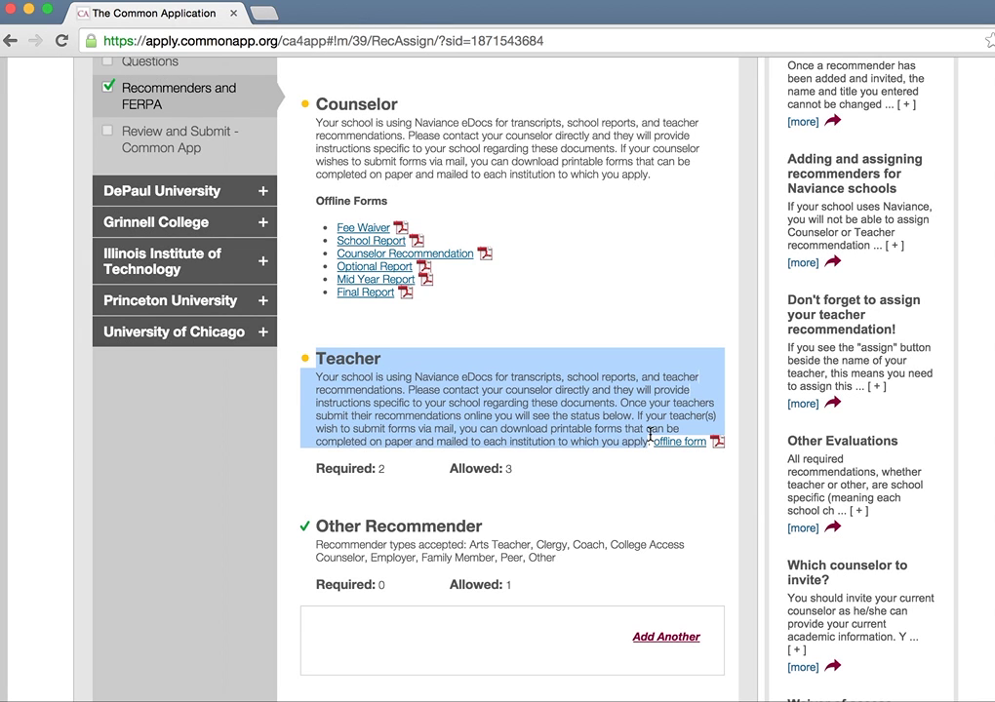
{"action": "scroll", "coordinate": [650, 436], "scroll_direction": "down", "scroll_amount": 1}
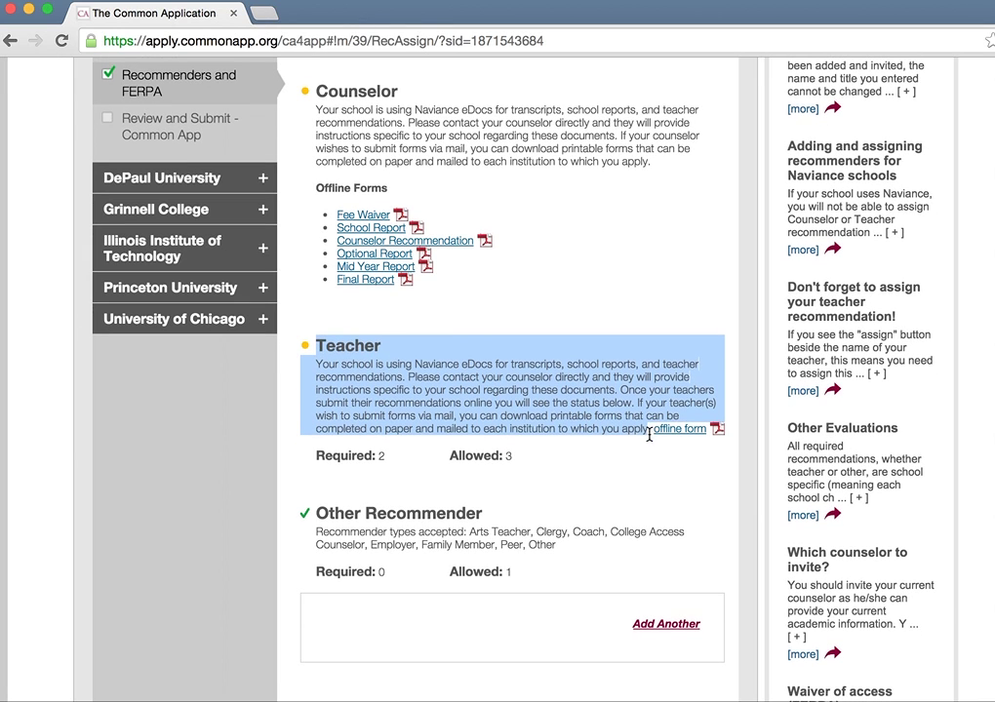
{"action": "left_click", "coordinate": [339, 431]}
{"action": "left_click_drag", "start_coordinate": [318, 430], "coordinate": [651, 429]}
{"action": "left_click", "coordinate": [620, 425]}
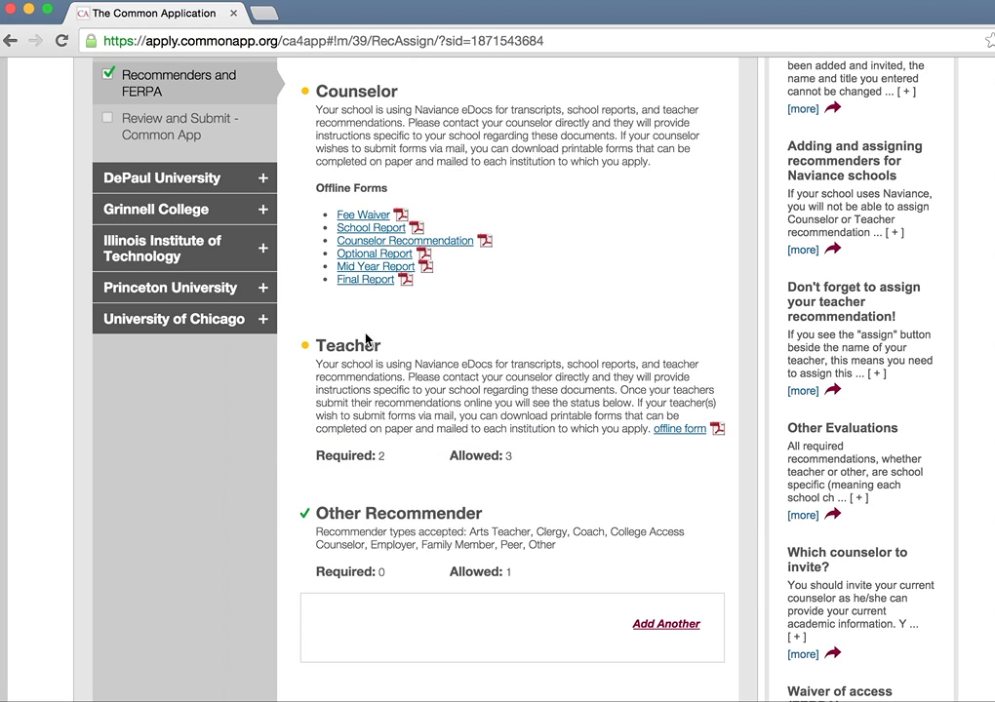
{"action": "left_click_drag", "start_coordinate": [317, 345], "coordinate": [411, 381]}
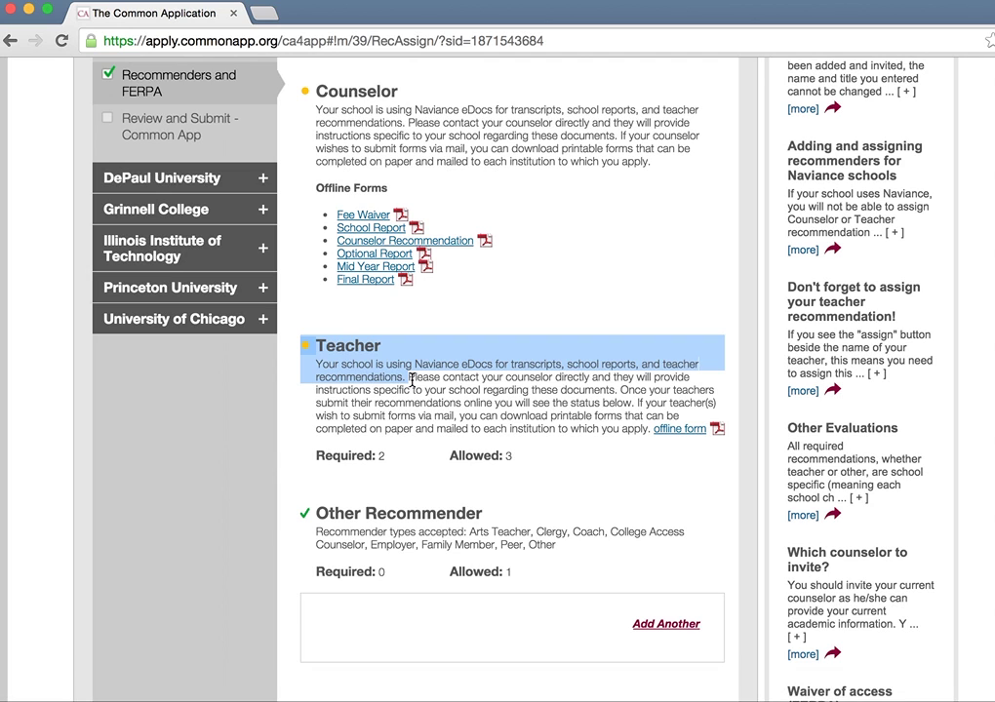
{"action": "scroll", "coordinate": [411, 381], "scroll_direction": "down", "scroll_amount": 1}
{"action": "left_click", "coordinate": [411, 379]}
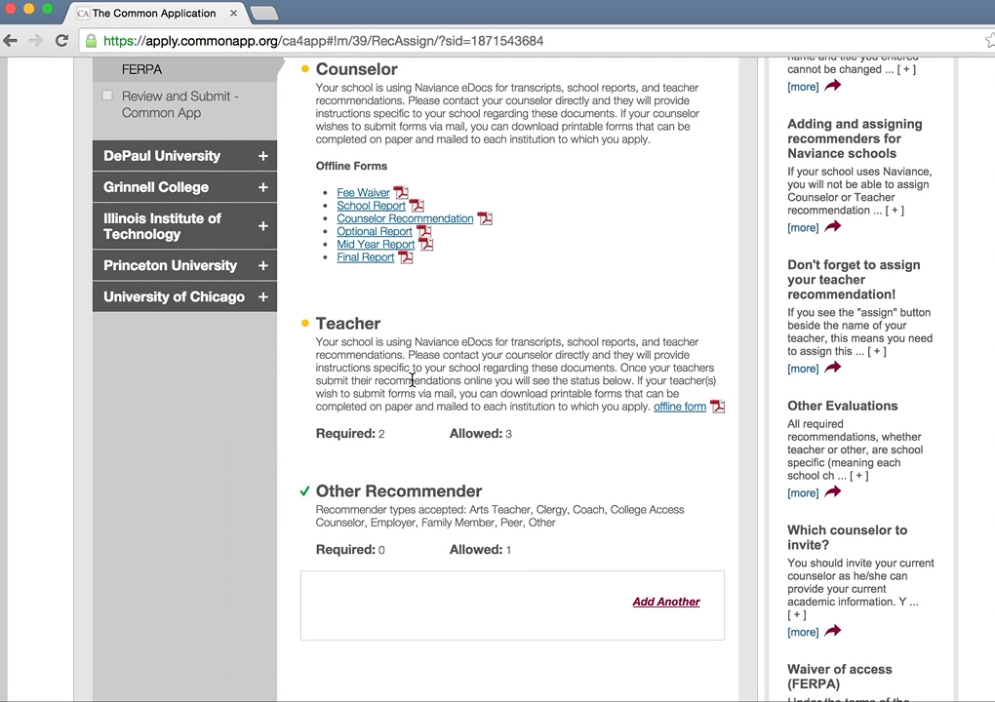
{"action": "scroll", "coordinate": [411, 379], "scroll_direction": "up", "scroll_amount": 5}
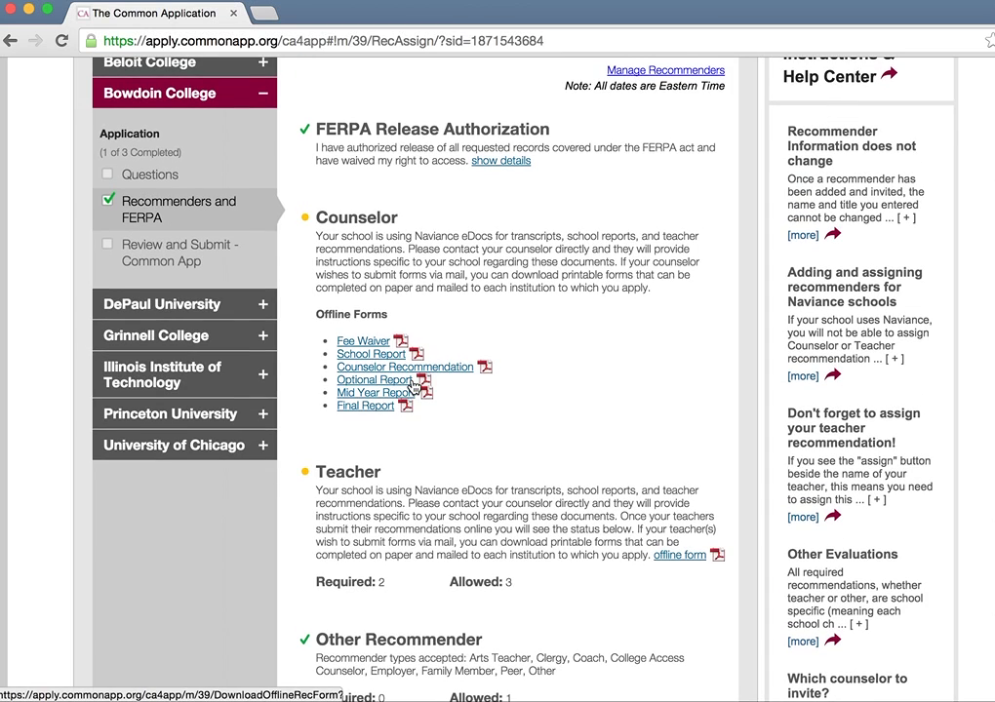
{"action": "scroll", "coordinate": [412, 379], "scroll_direction": "down", "scroll_amount": 5}
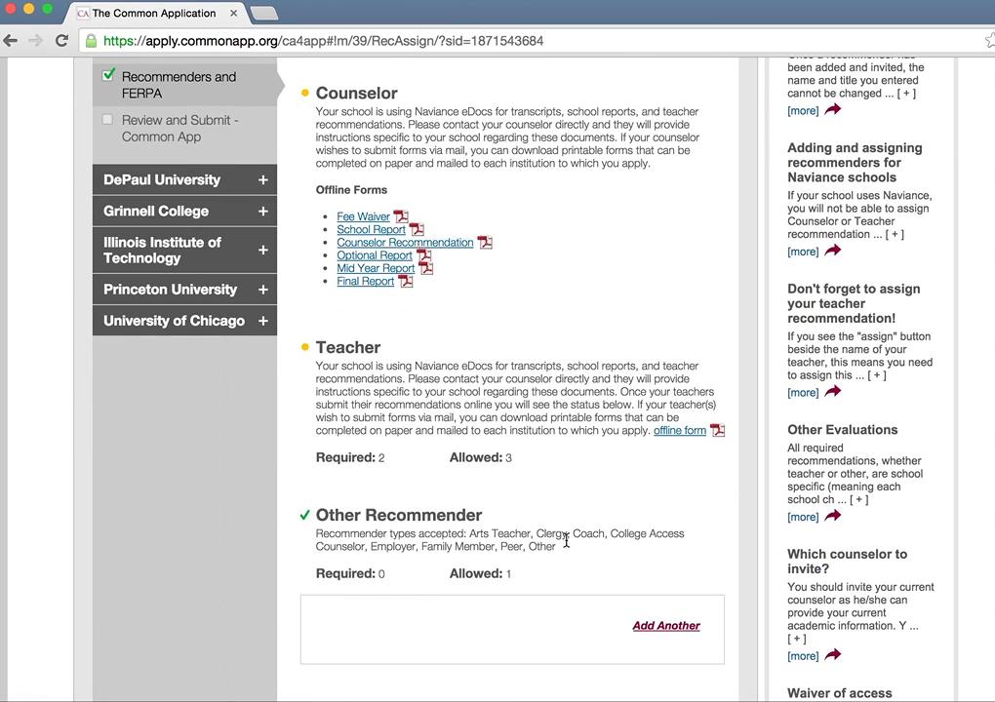
Step: Start a new Other Recommender invitation with relationship College Access Counselor
{"action": "left_click", "coordinate": [646, 627]}
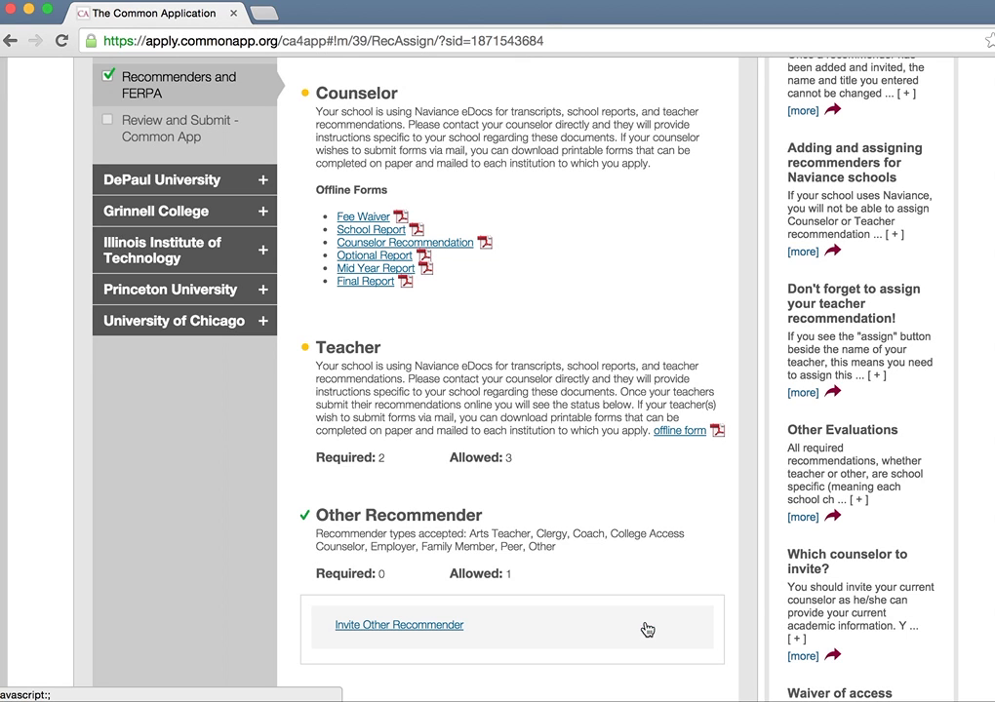
{"action": "left_click", "coordinate": [403, 627]}
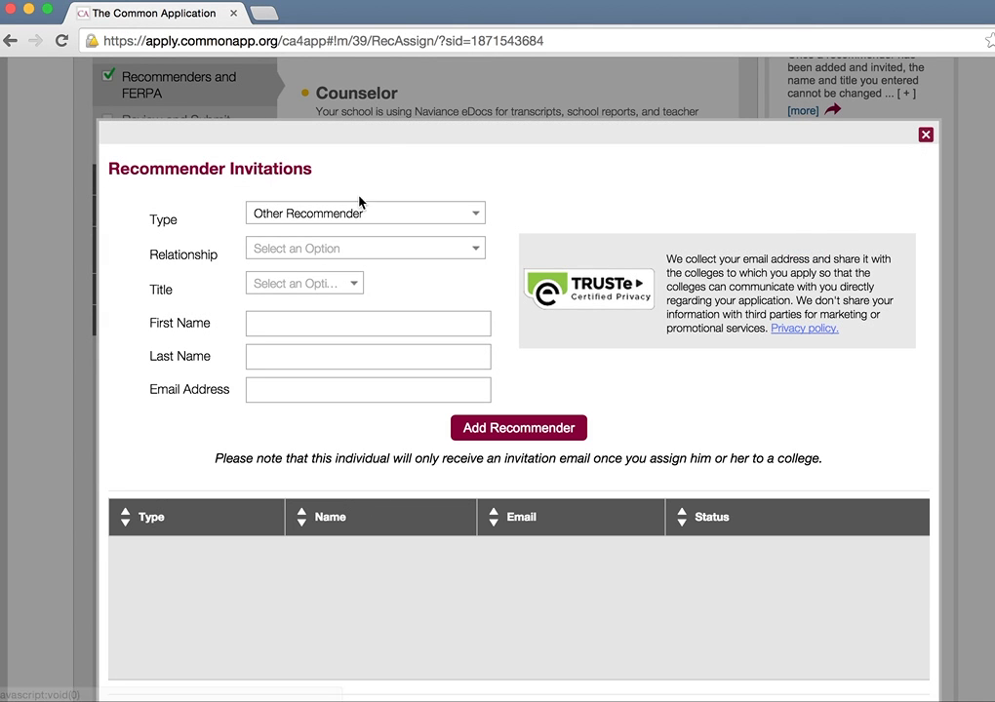
{"action": "left_click", "coordinate": [357, 222]}
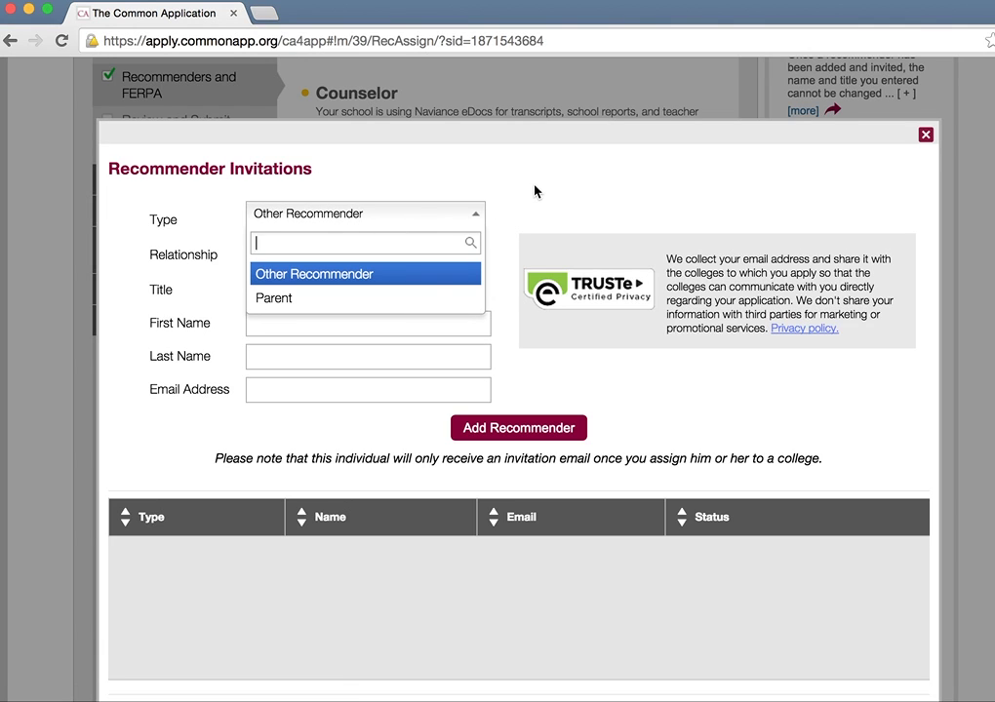
{"action": "left_click", "coordinate": [534, 191]}
{"action": "left_click", "coordinate": [350, 256]}
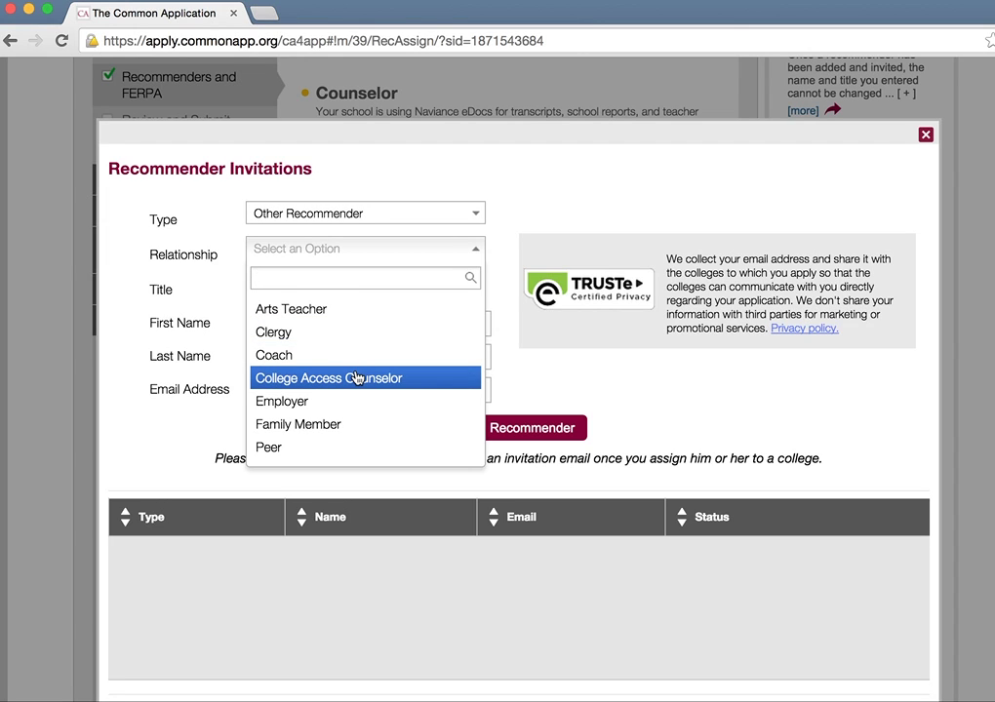
{"action": "scroll", "coordinate": [361, 404], "scroll_direction": "down", "scroll_amount": 1}
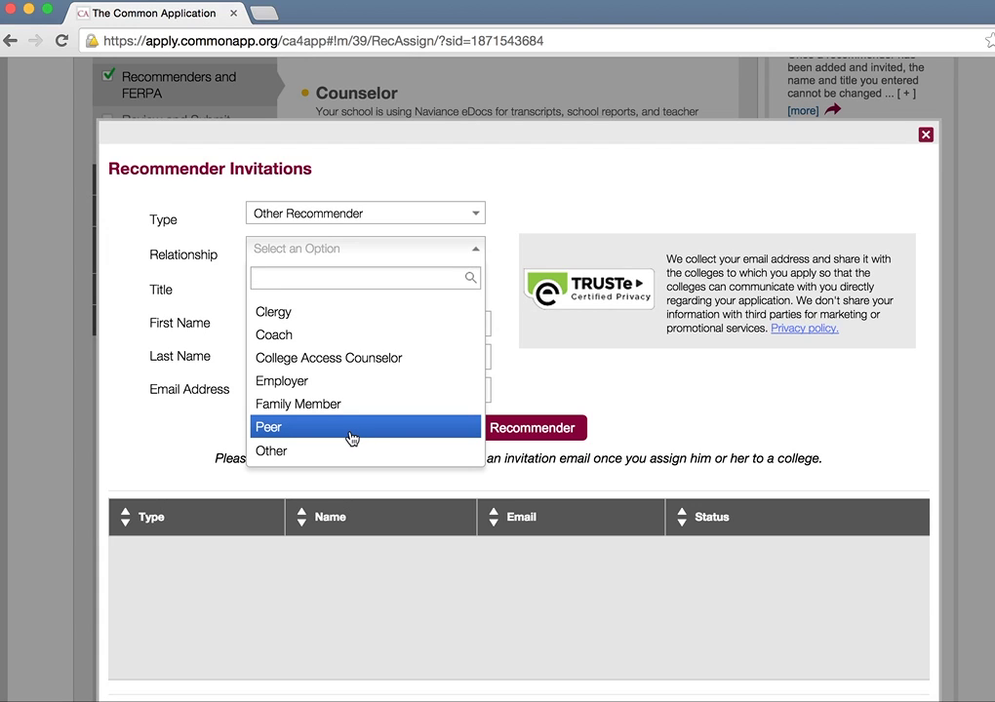
{"action": "left_click", "coordinate": [395, 361]}
Step: Set the title to Mr., enter the recommender's name, add them, and close the window
{"action": "left_click", "coordinate": [314, 287]}
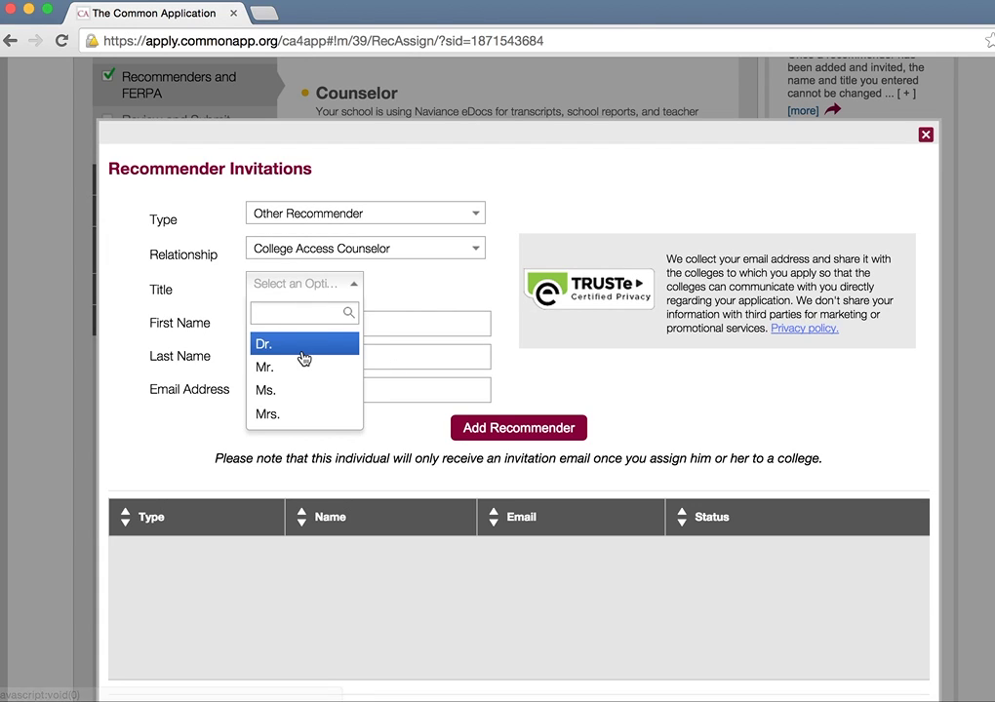
{"action": "left_click", "coordinate": [303, 361]}
{"action": "left_click", "coordinate": [355, 320]}
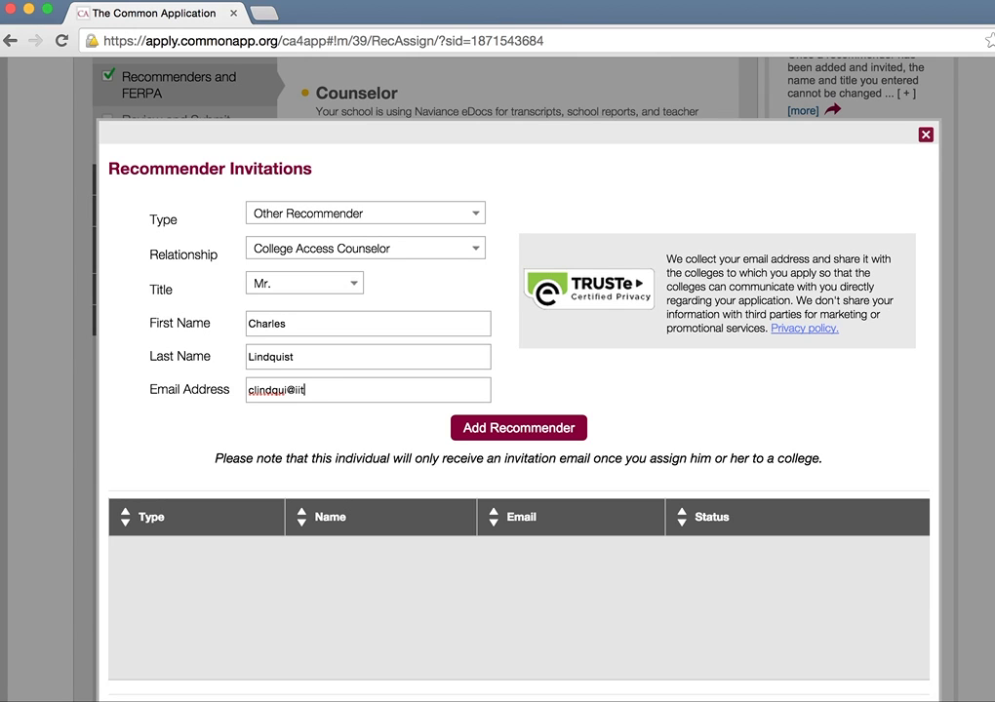
{"action": "left_click", "coordinate": [499, 425]}
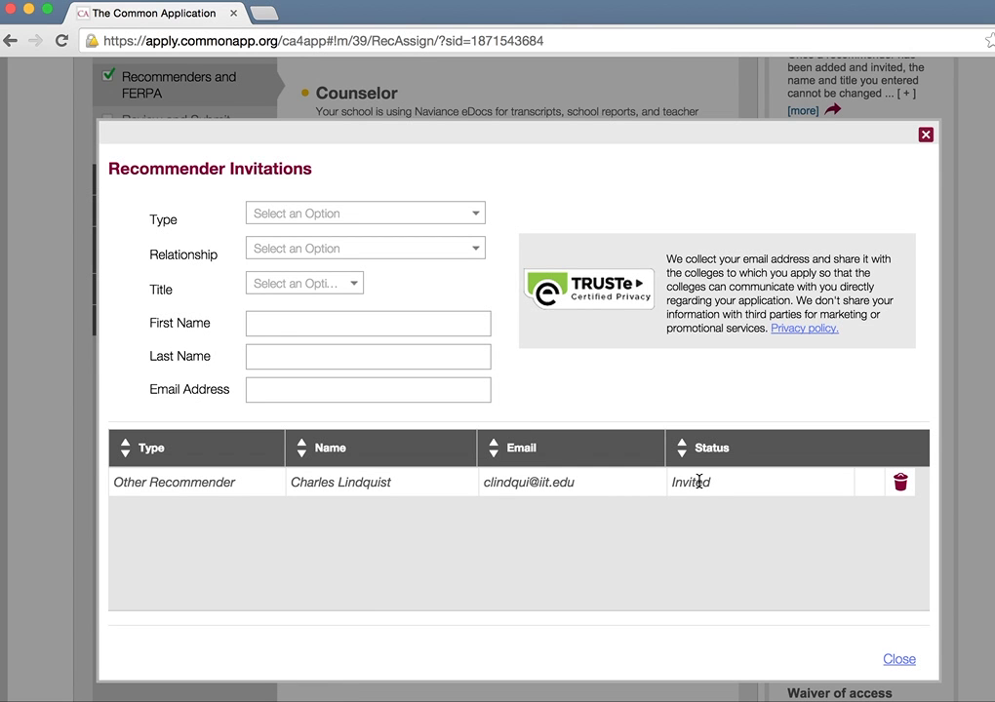
{"action": "left_click", "coordinate": [902, 660]}
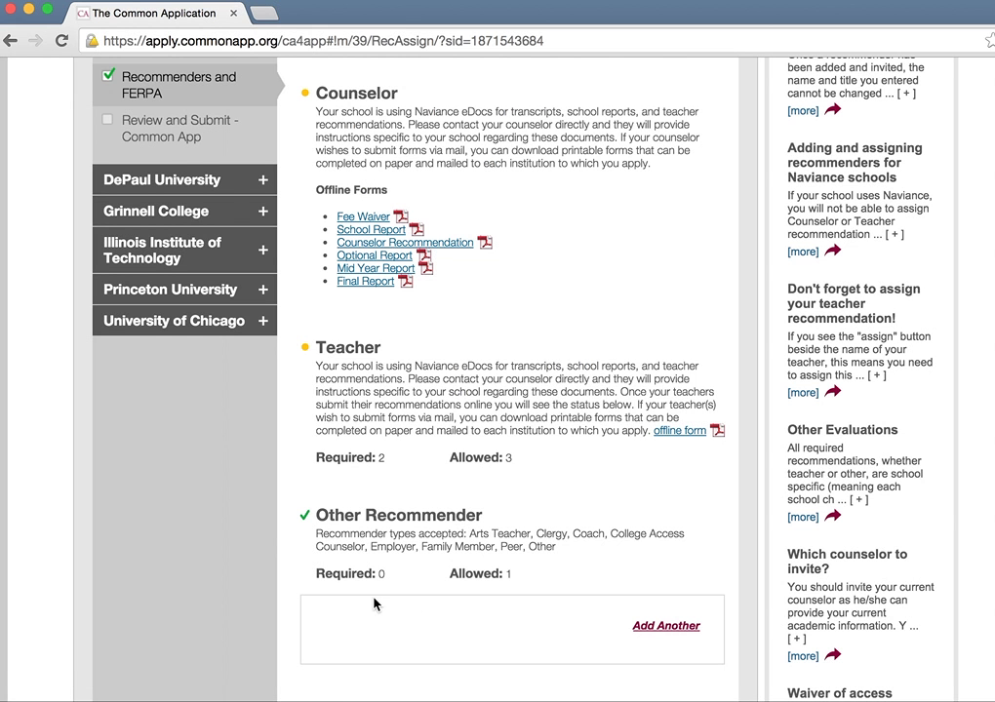
Step: Select the invited College Access Counselor in the Other Recommender slot and assign them
{"action": "scroll", "coordinate": [375, 605], "scroll_direction": "down", "scroll_amount": 2}
{"action": "left_click", "coordinate": [372, 524]}
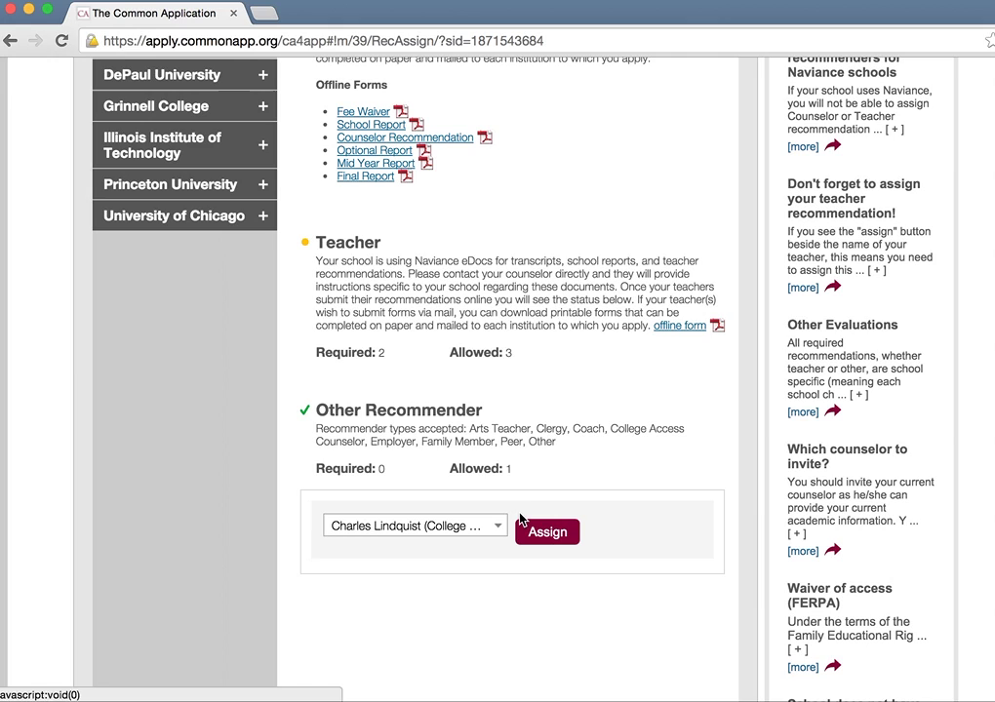
{"action": "left_click", "coordinate": [480, 533]}
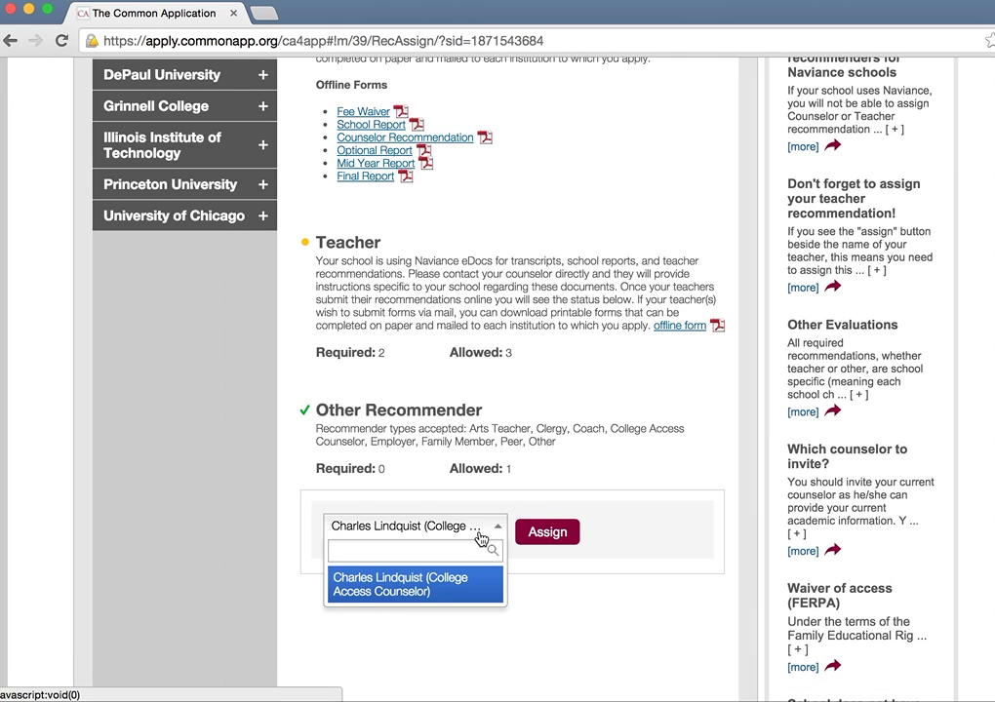
{"action": "left_click", "coordinate": [571, 450]}
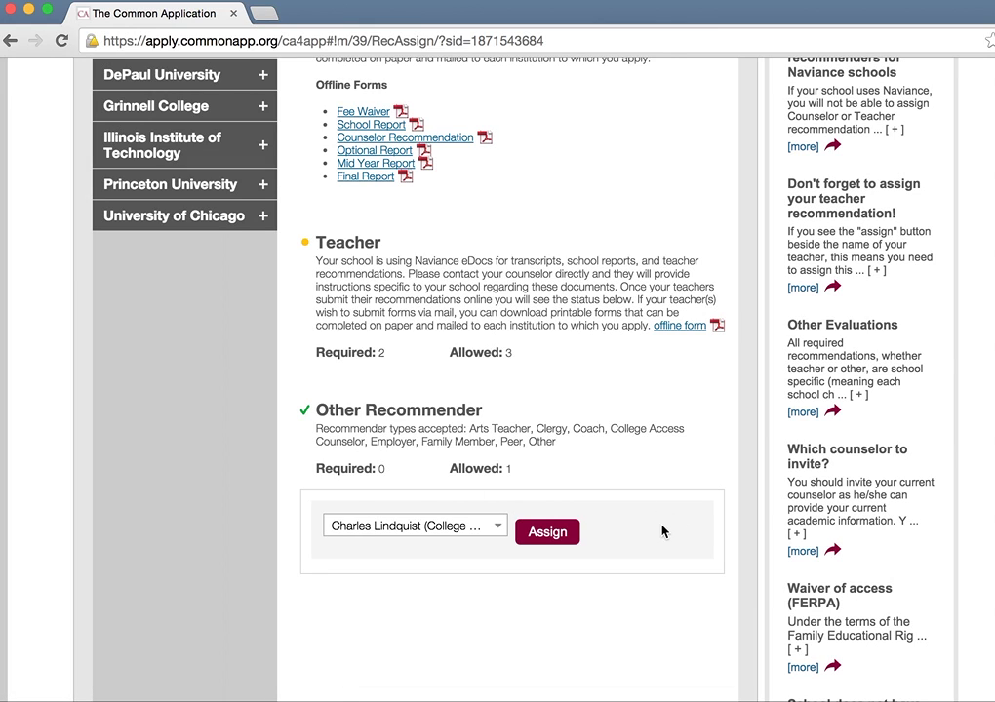
{"action": "left_click", "coordinate": [452, 531]}
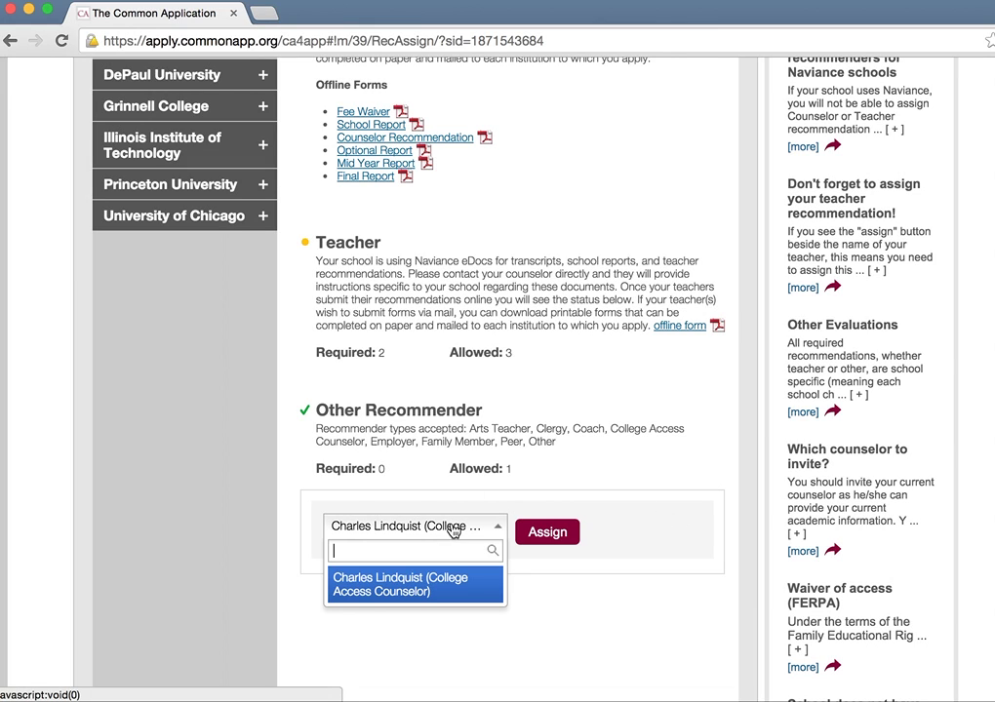
{"action": "left_click", "coordinate": [447, 589]}
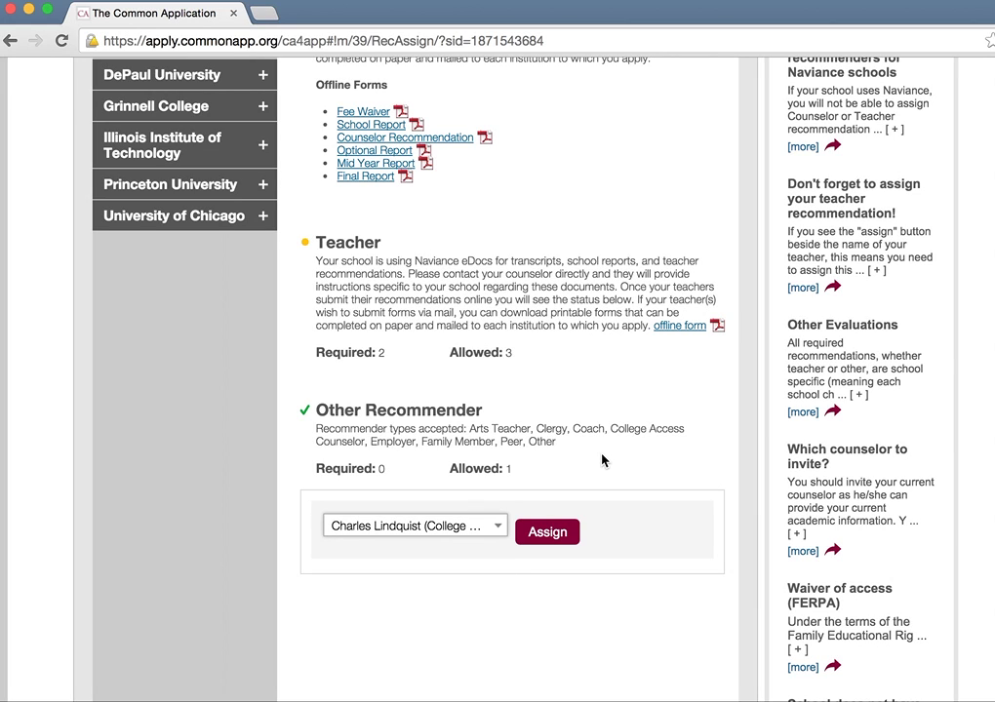
{"action": "left_click", "coordinate": [479, 533]}
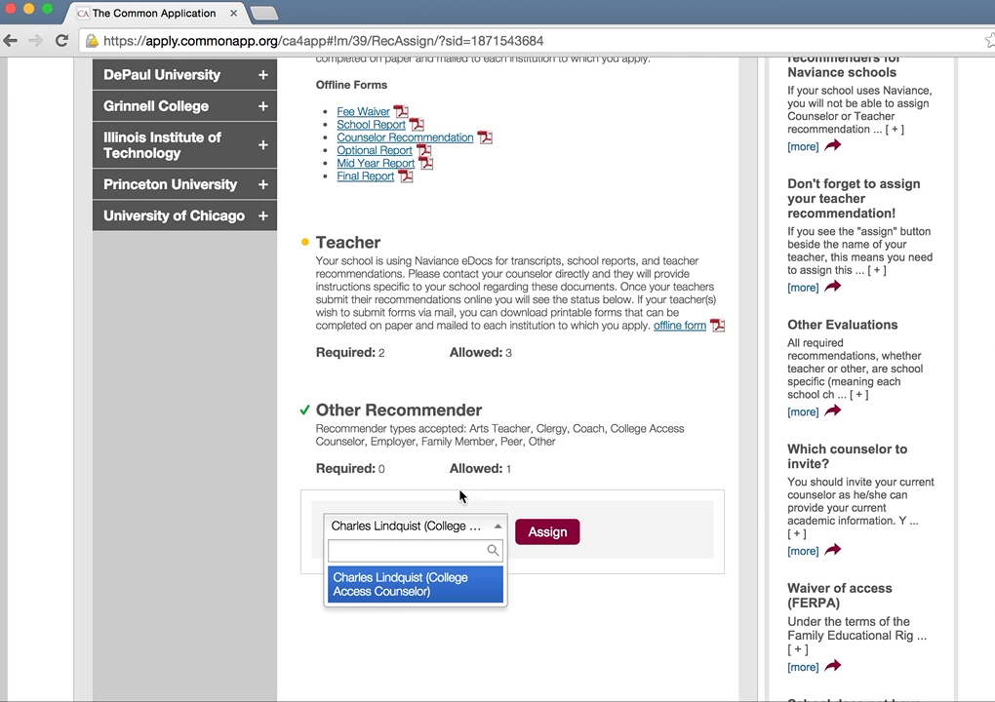
{"action": "left_click", "coordinate": [414, 585]}
{"action": "left_click", "coordinate": [523, 533]}
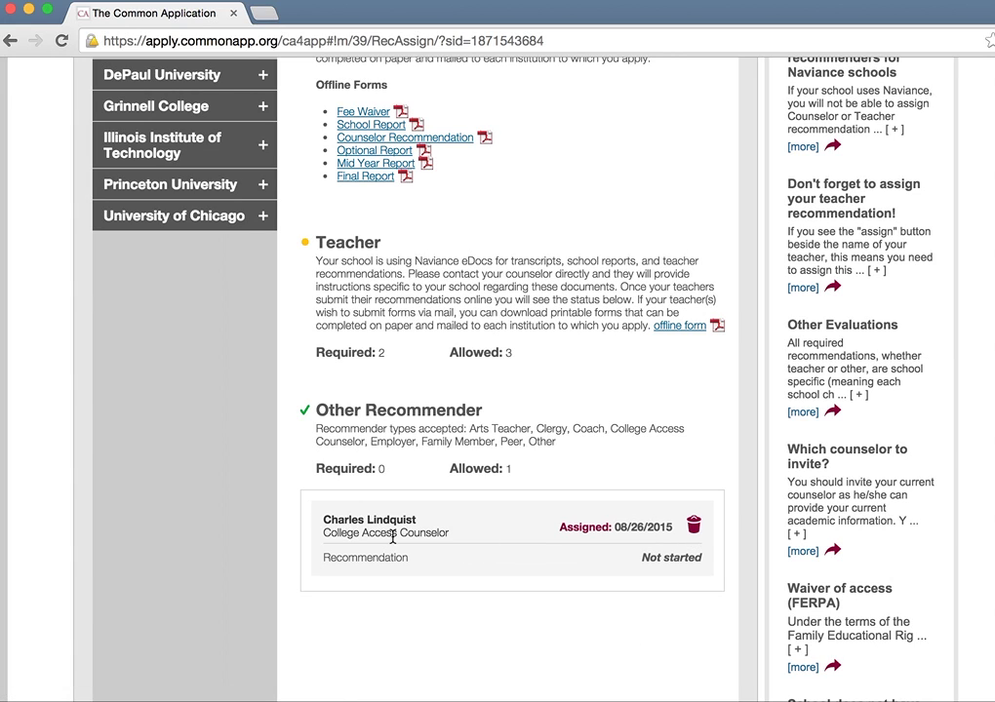
{"action": "scroll", "coordinate": [352, 532], "scroll_direction": "up", "scroll_amount": 5}
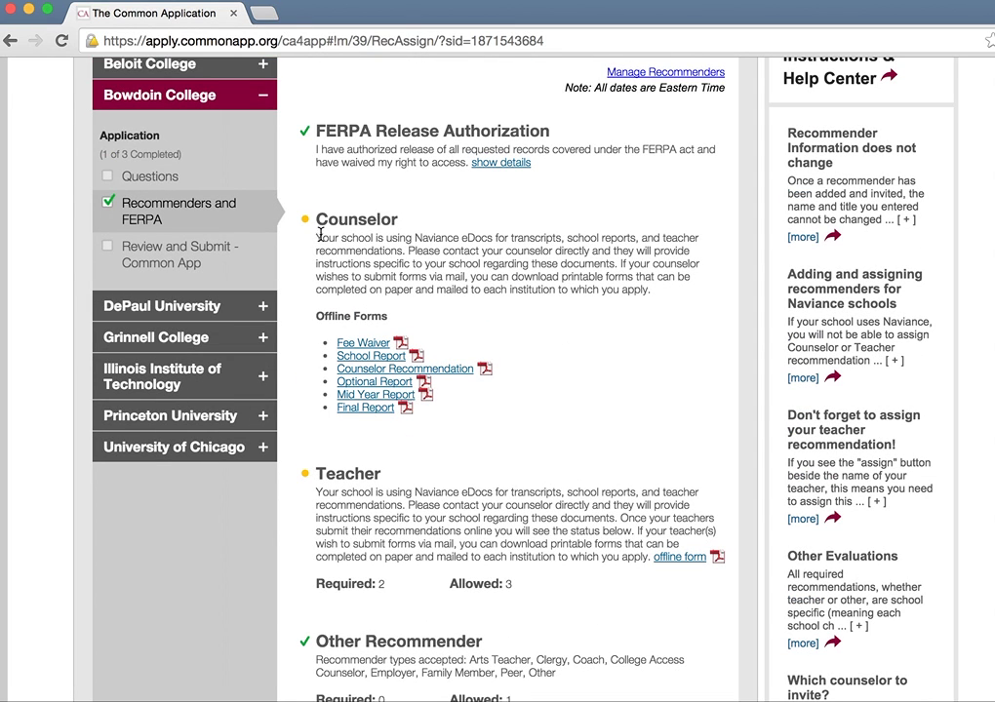
{"action": "left_click_drag", "start_coordinate": [316, 237], "coordinate": [533, 407]}
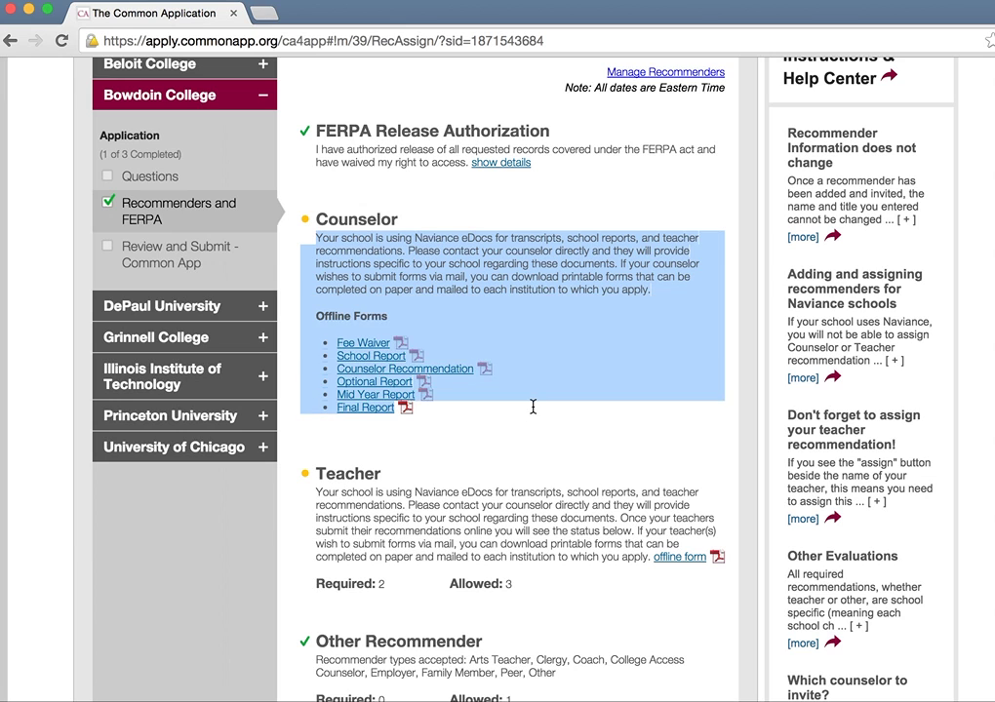
{"action": "left_click_drag", "start_coordinate": [319, 500], "coordinate": [435, 531]}
{"action": "left_click", "coordinate": [433, 524]}
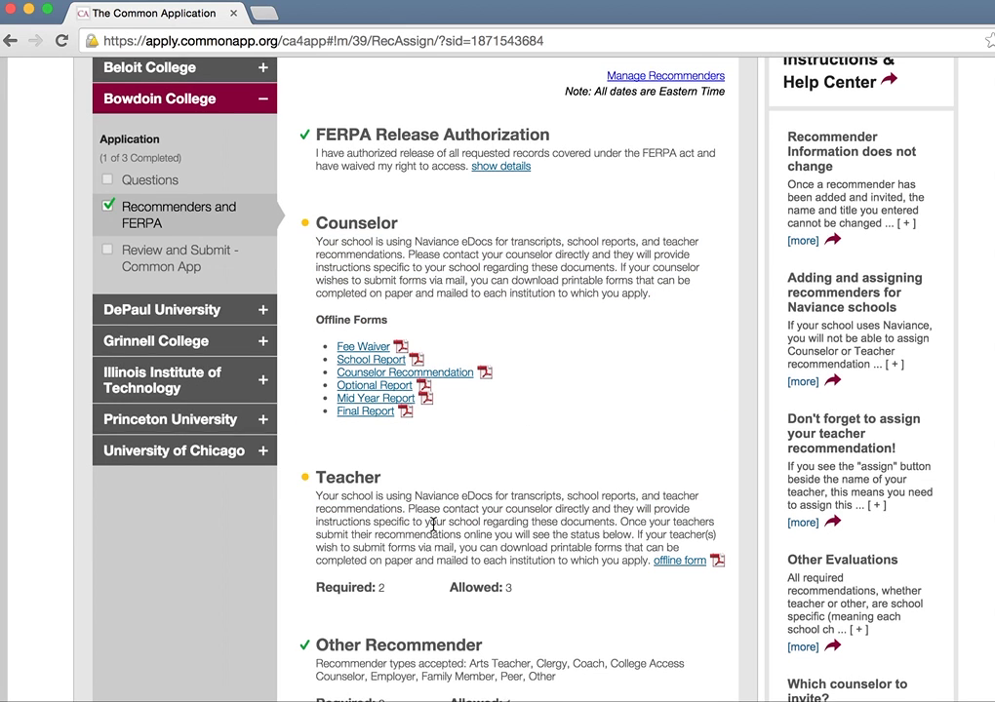
{"action": "scroll", "coordinate": [433, 556], "scroll_direction": "up", "scroll_amount": 2}
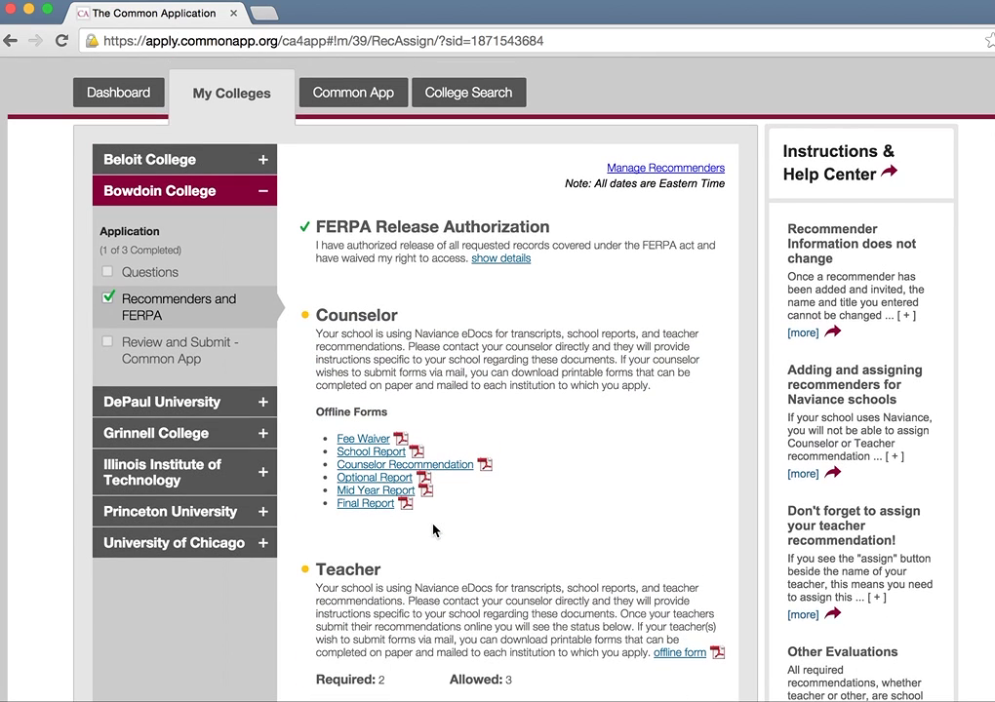
{"action": "left_click", "coordinate": [698, 176]}
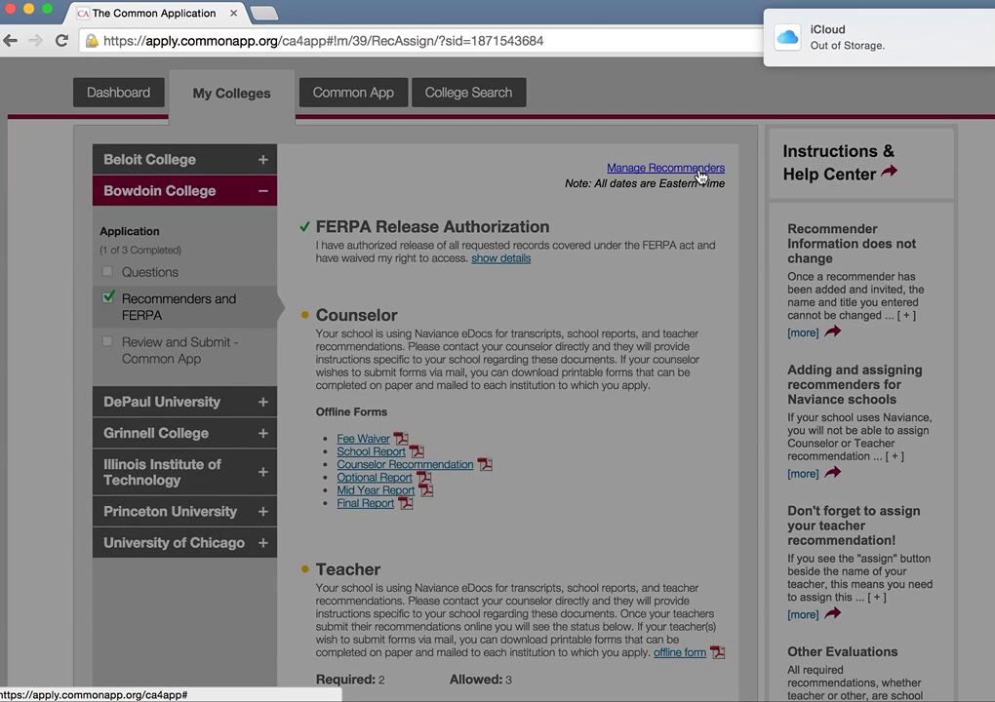
{"action": "left_click", "coordinate": [468, 213]}
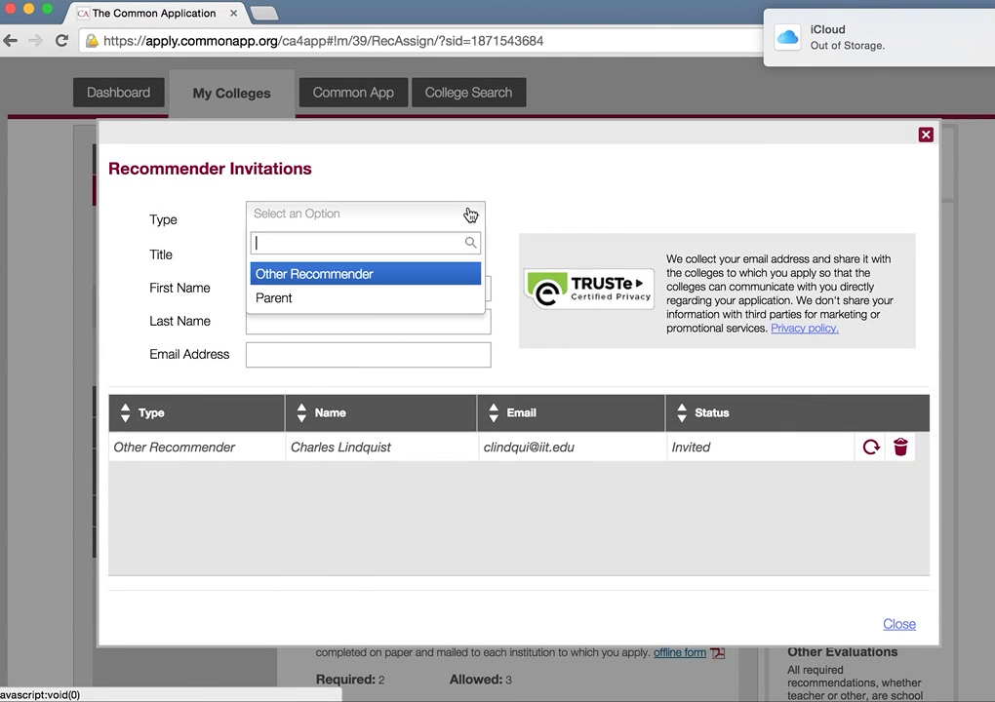
{"action": "left_click", "coordinate": [617, 195]}
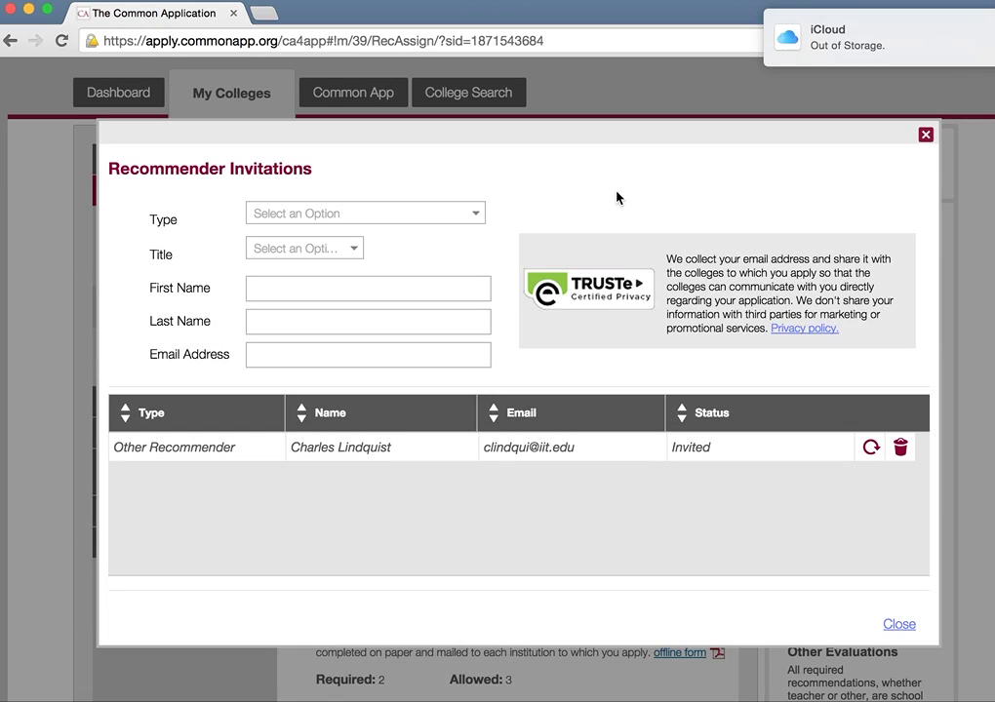
{"action": "left_click", "coordinate": [424, 217]}
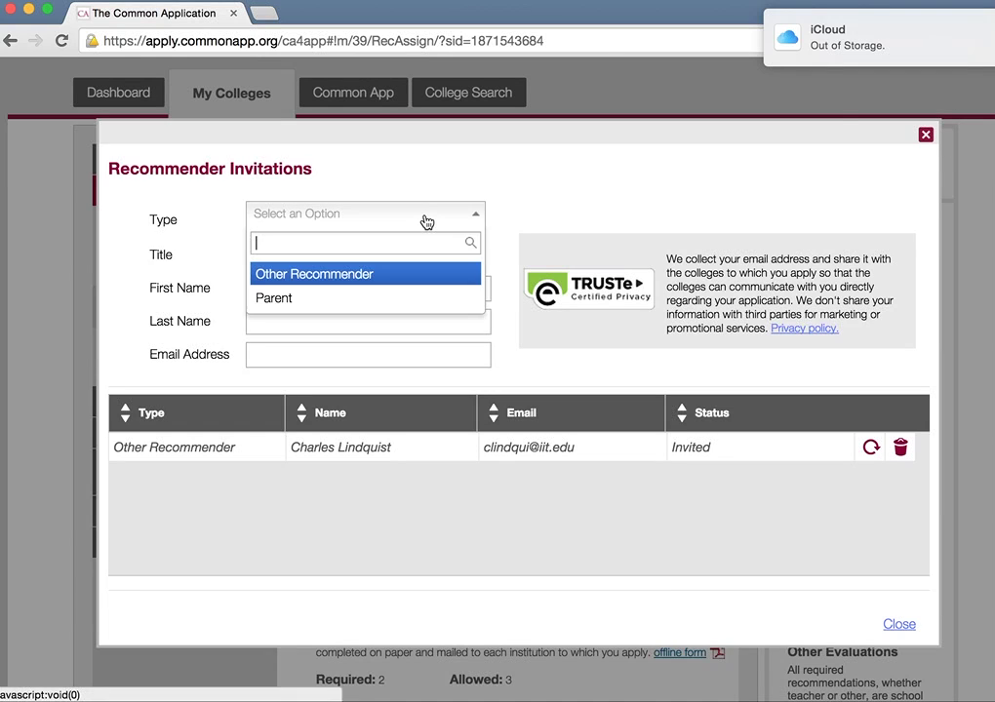
{"action": "left_click", "coordinate": [561, 229]}
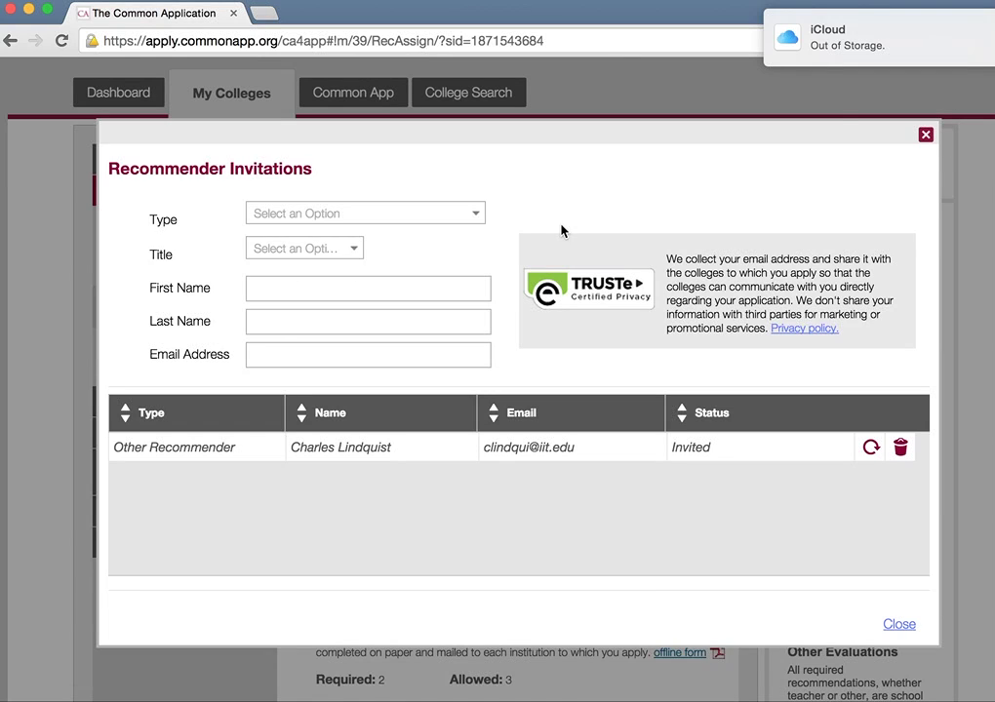
{"action": "left_click", "coordinate": [423, 209]}
{"action": "left_click", "coordinate": [696, 177]}
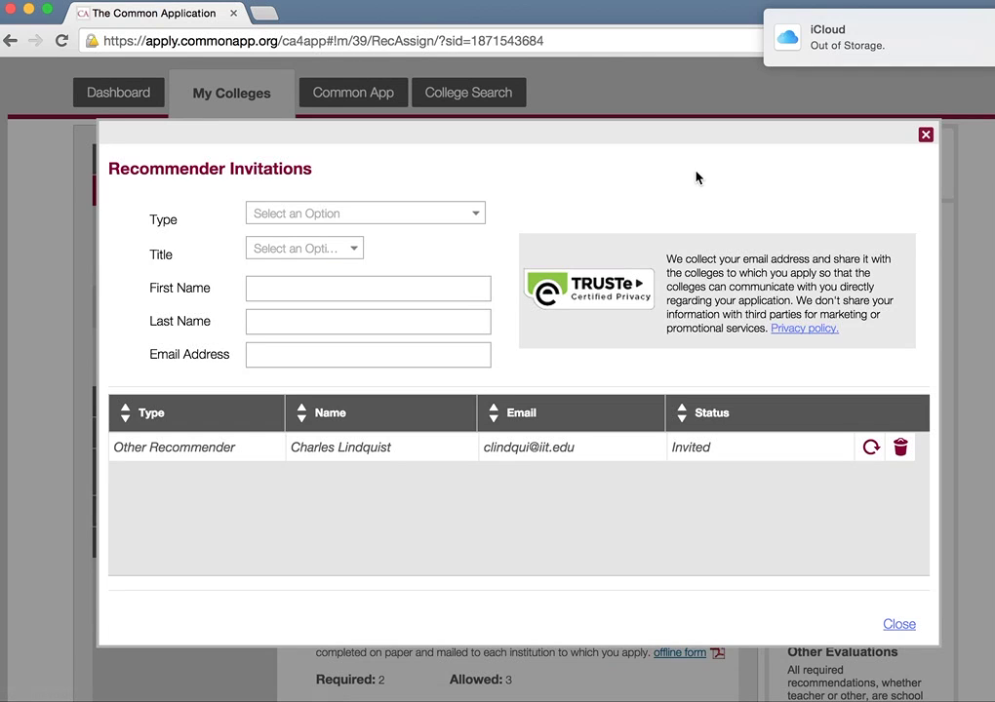
{"action": "left_click", "coordinate": [924, 136]}
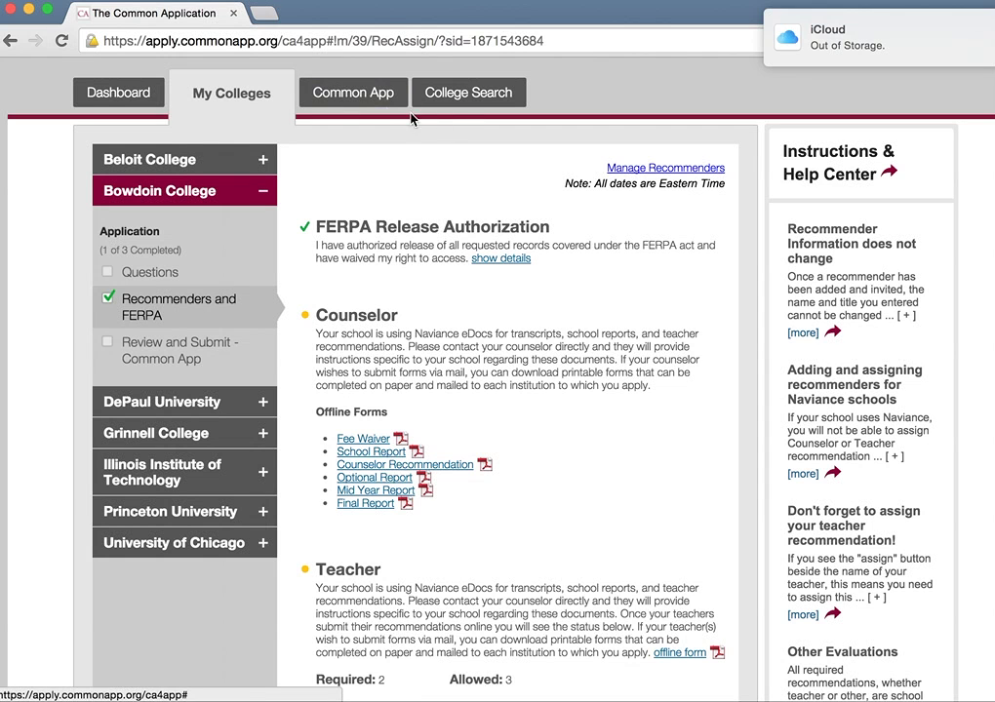
{"action": "left_click", "coordinate": [380, 103]}
Step: Edit Education, replace the current school with Perspectives-IIT Math Science Academy, and save
{"action": "left_click", "coordinate": [163, 244]}
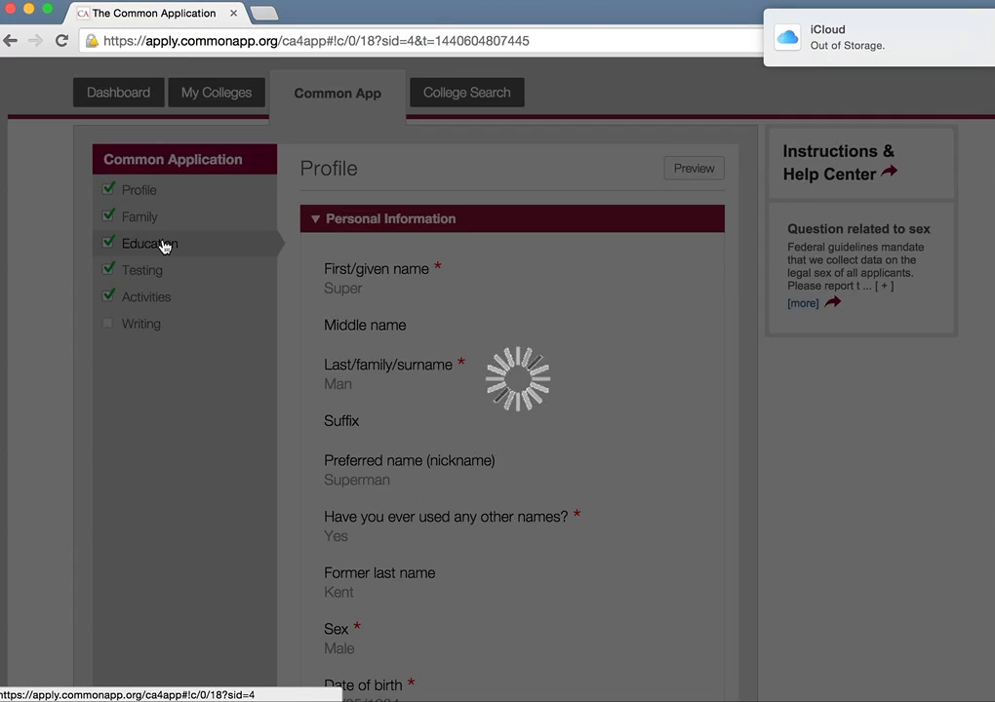
{"action": "scroll", "coordinate": [492, 349], "scroll_direction": "down", "scroll_amount": 5}
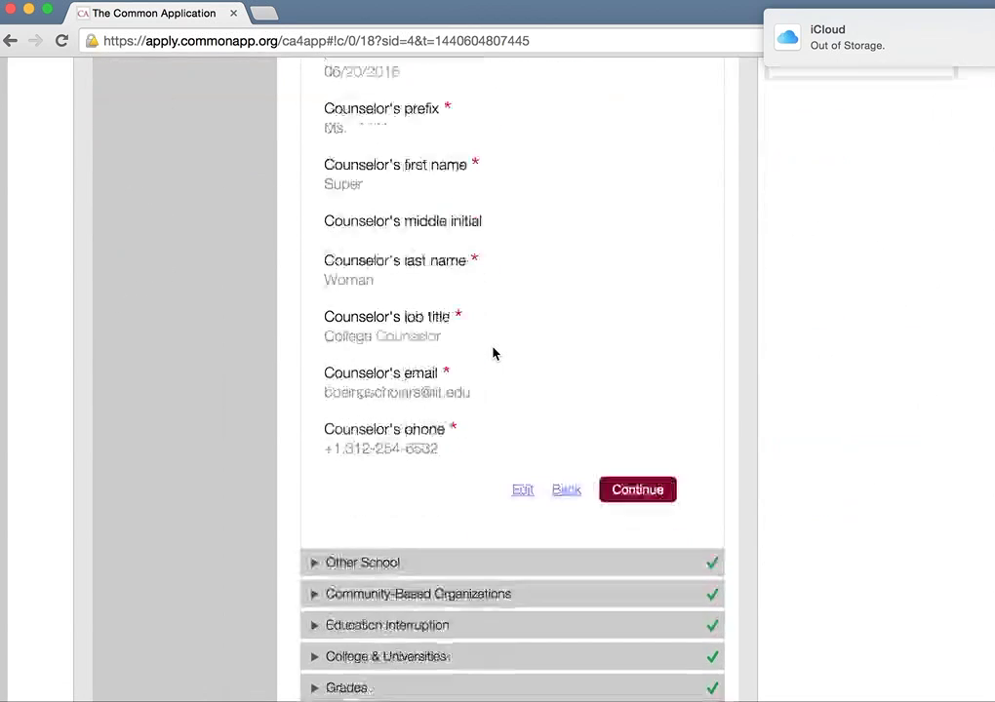
{"action": "left_click", "coordinate": [523, 489]}
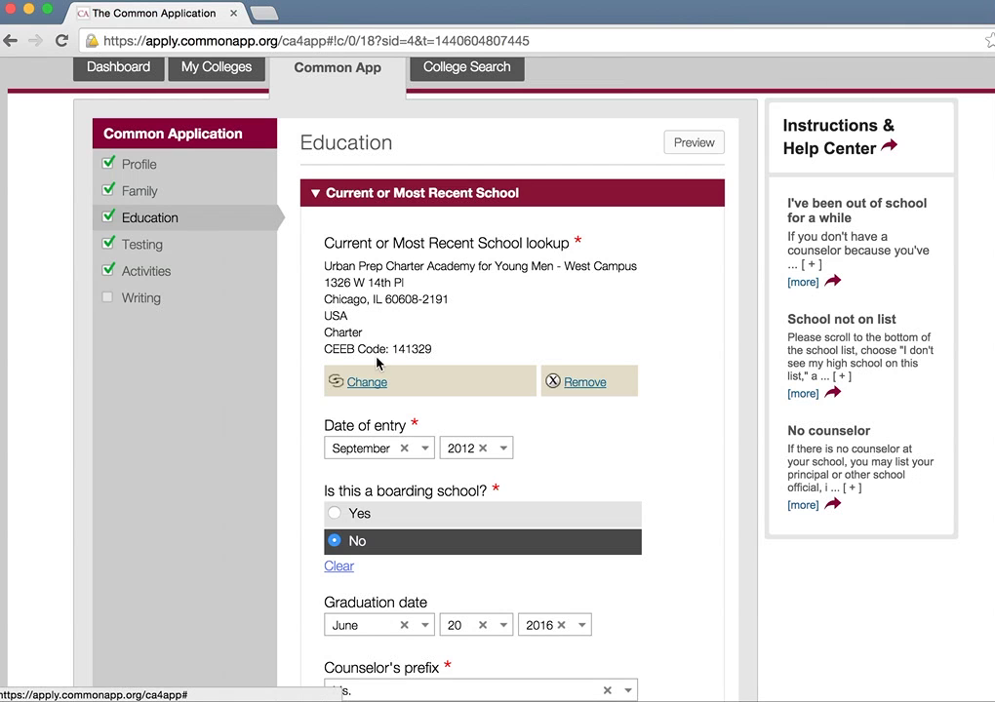
{"action": "left_click", "coordinate": [368, 382]}
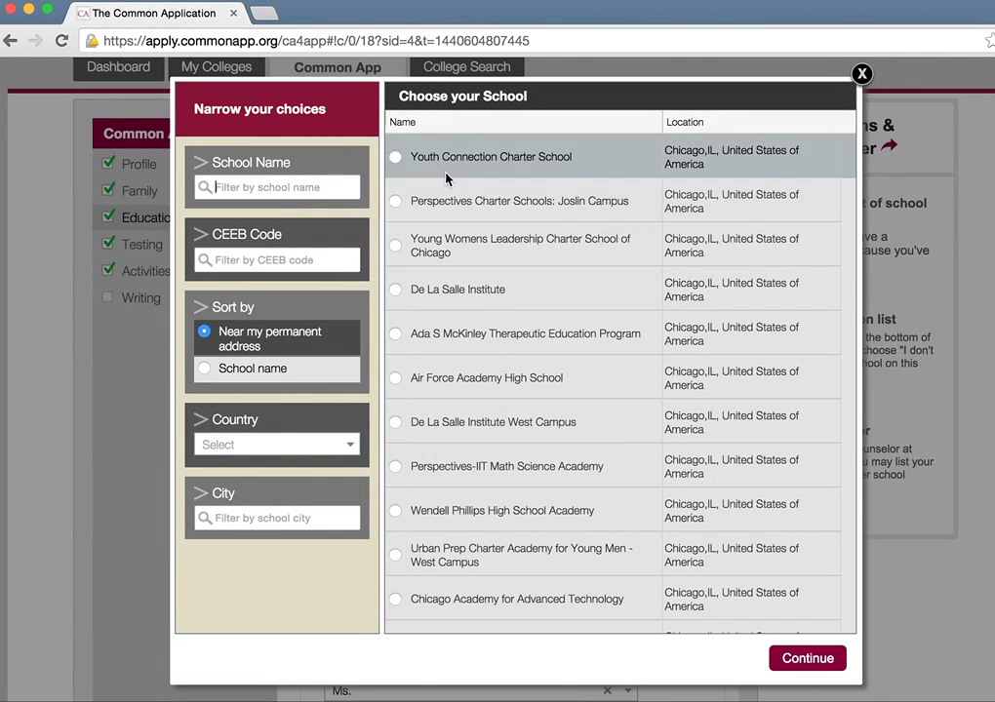
{"action": "left_click", "coordinate": [395, 468]}
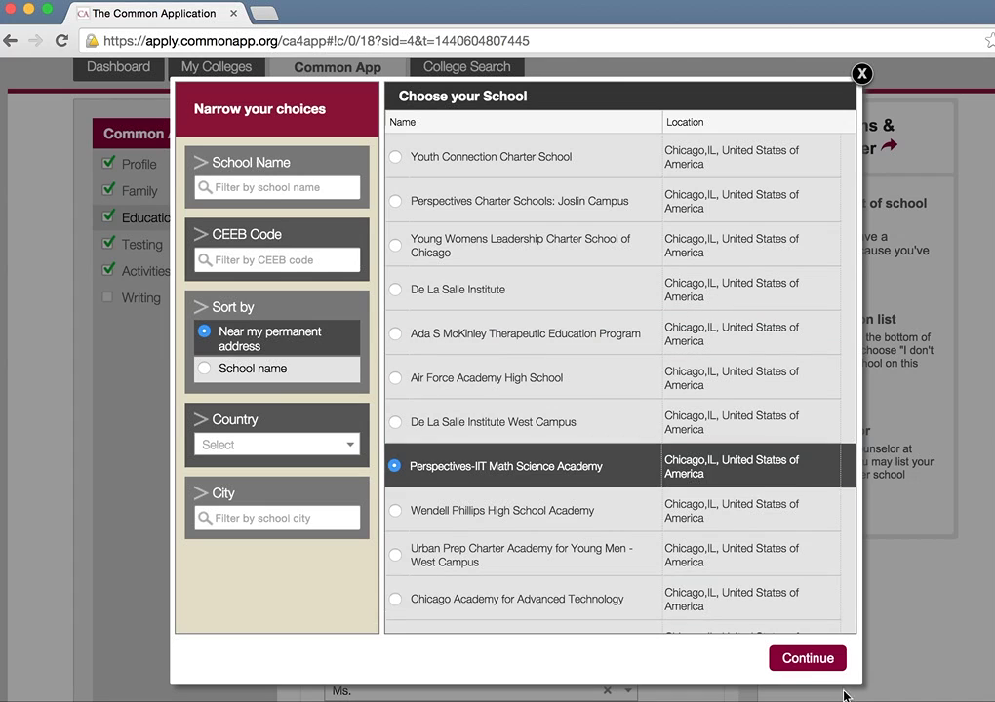
{"action": "left_click", "coordinate": [817, 663]}
{"action": "scroll", "coordinate": [710, 525], "scroll_direction": "down", "scroll_amount": 10}
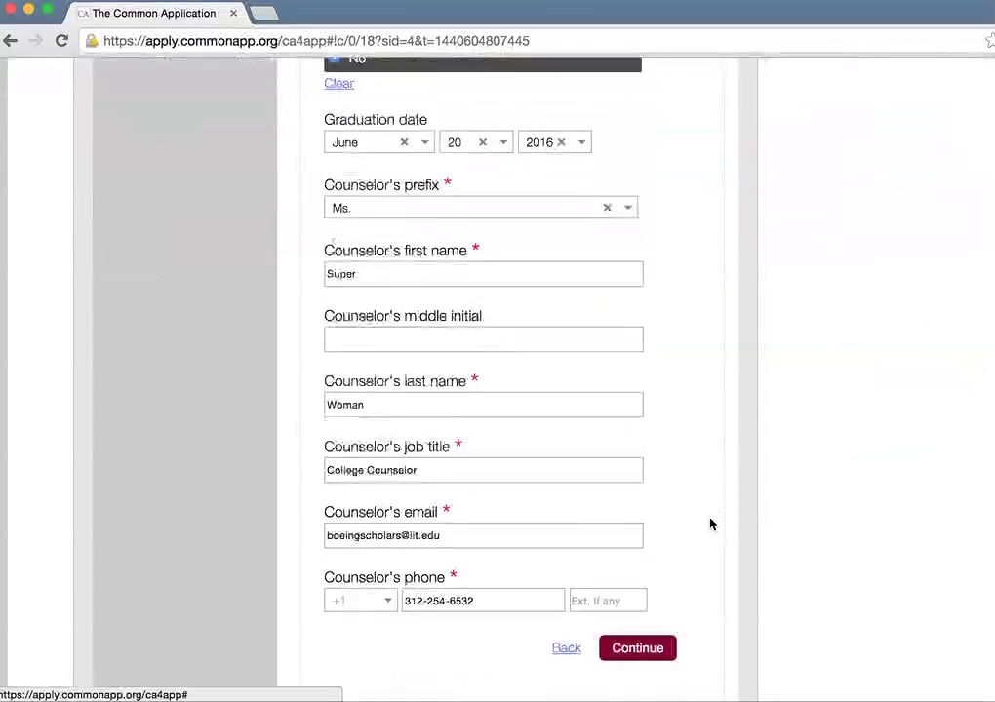
{"action": "left_click", "coordinate": [646, 455]}
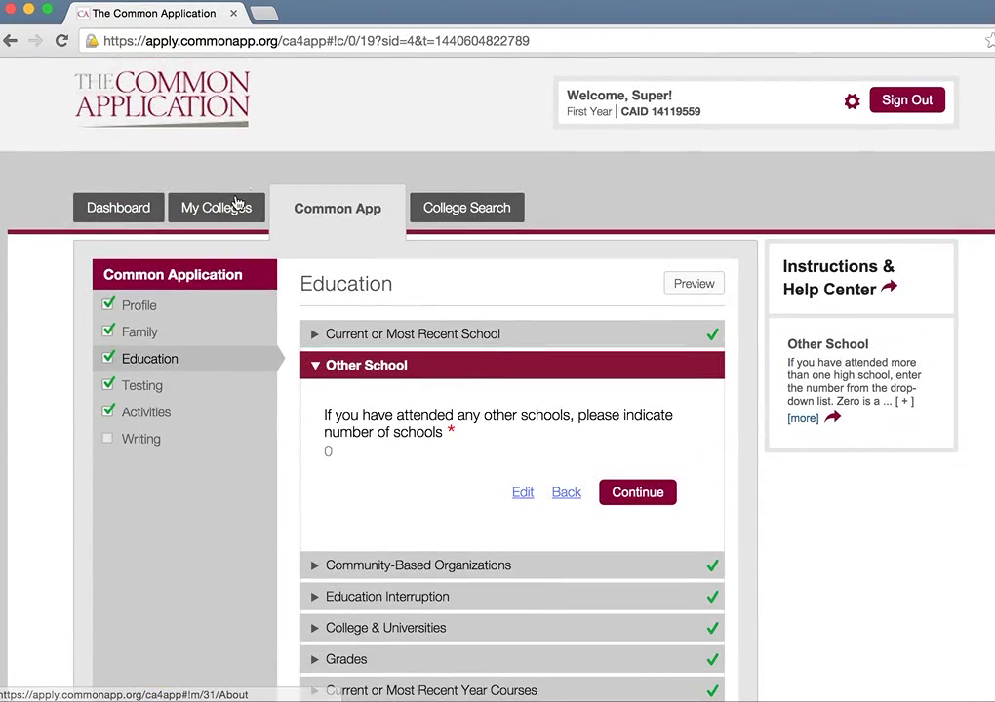
Step: From My Colleges, open Bowdoin's Recommenders and FERPA page and check the Other Recommender section
{"action": "left_click", "coordinate": [237, 202]}
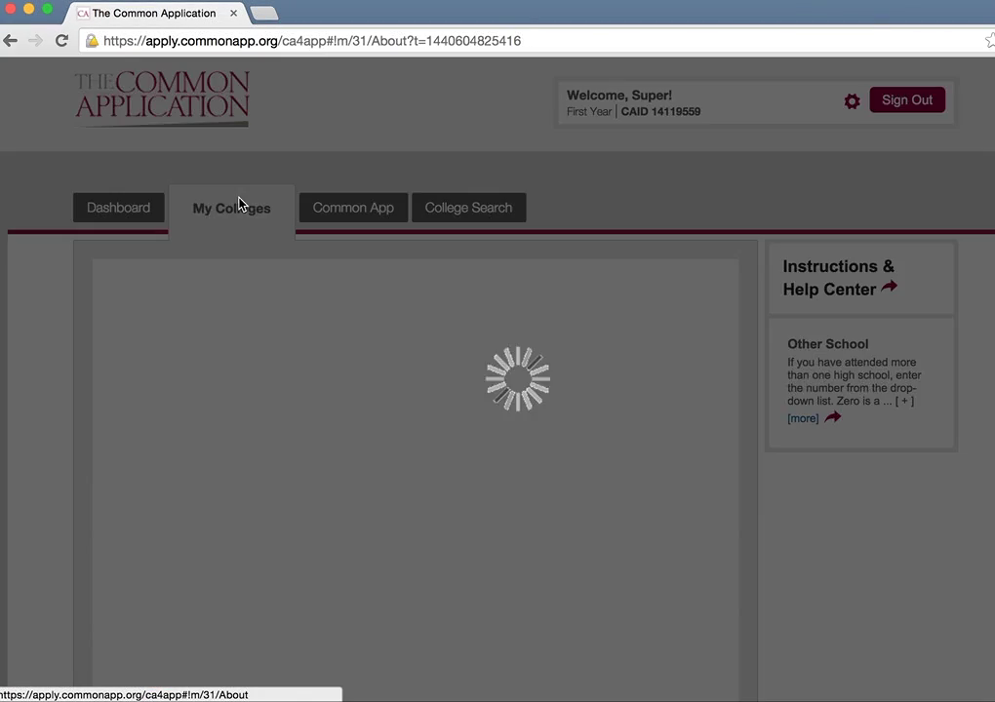
{"action": "scroll", "coordinate": [200, 332], "scroll_direction": "down", "scroll_amount": 2}
{"action": "left_click", "coordinate": [192, 376]}
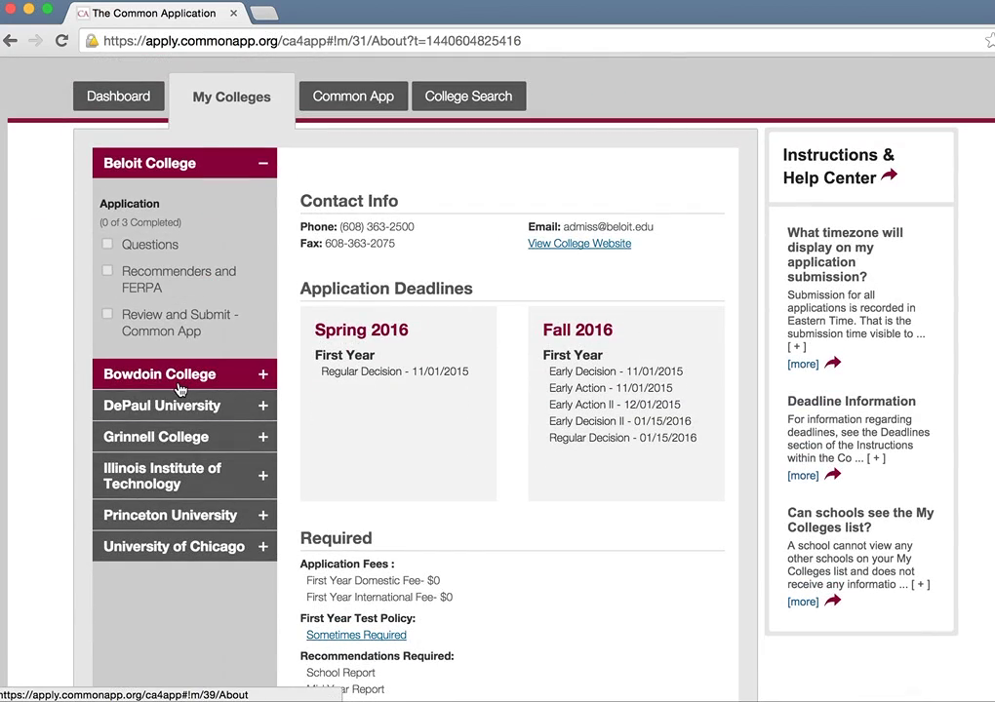
{"action": "scroll", "coordinate": [661, 485], "scroll_direction": "down", "scroll_amount": 1}
{"action": "scroll", "coordinate": [662, 485], "scroll_direction": "down", "scroll_amount": 5}
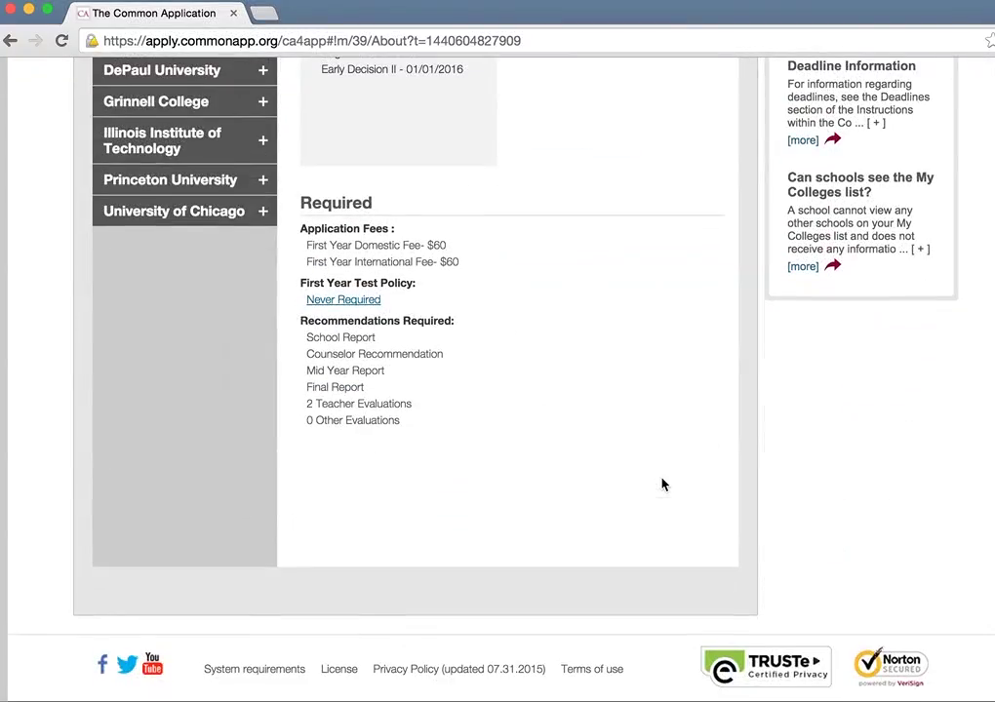
{"action": "scroll", "coordinate": [653, 478], "scroll_direction": "up", "scroll_amount": 2}
{"action": "left_click", "coordinate": [156, 93]}
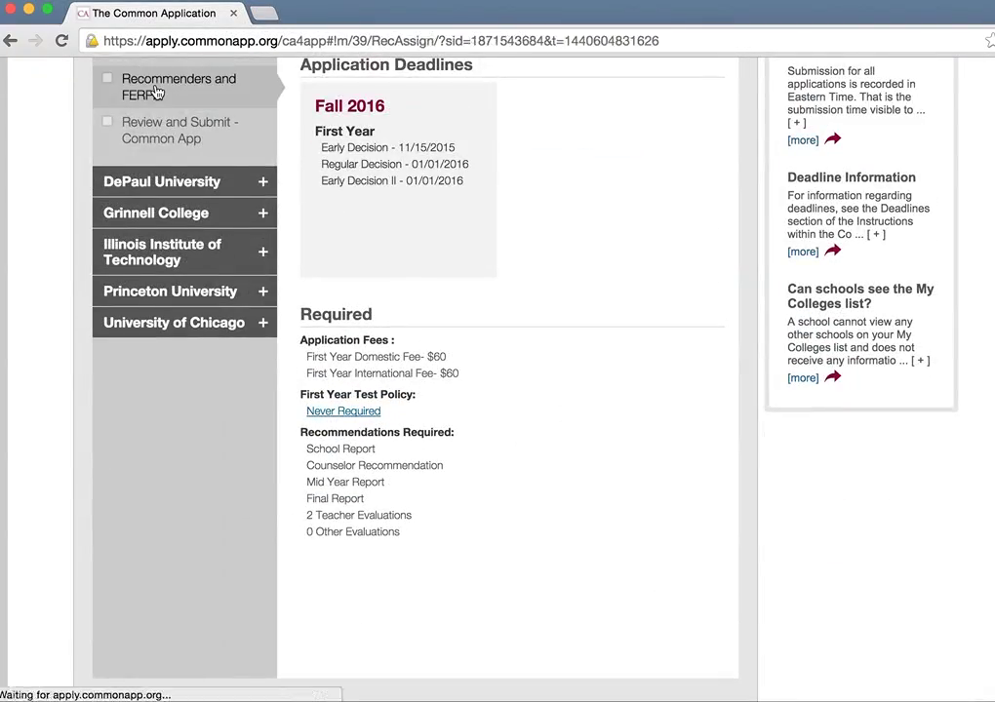
{"action": "scroll", "coordinate": [524, 417], "scroll_direction": "down", "scroll_amount": 2}
{"action": "scroll", "coordinate": [524, 417], "scroll_direction": "down", "scroll_amount": 5}
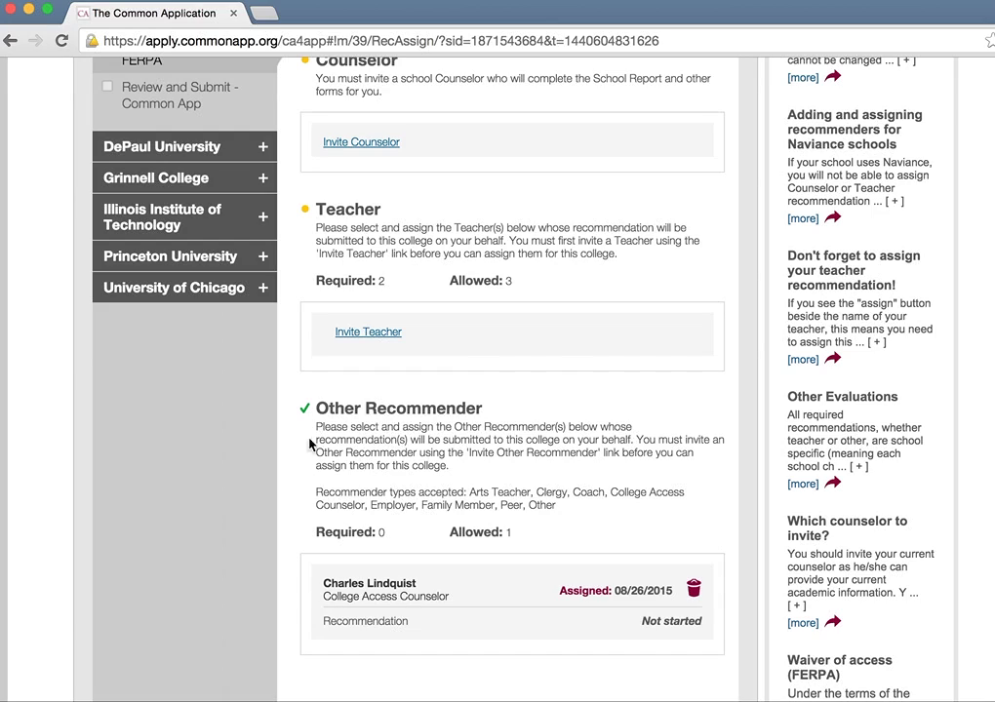
{"action": "left_click_drag", "start_coordinate": [298, 402], "coordinate": [530, 630]}
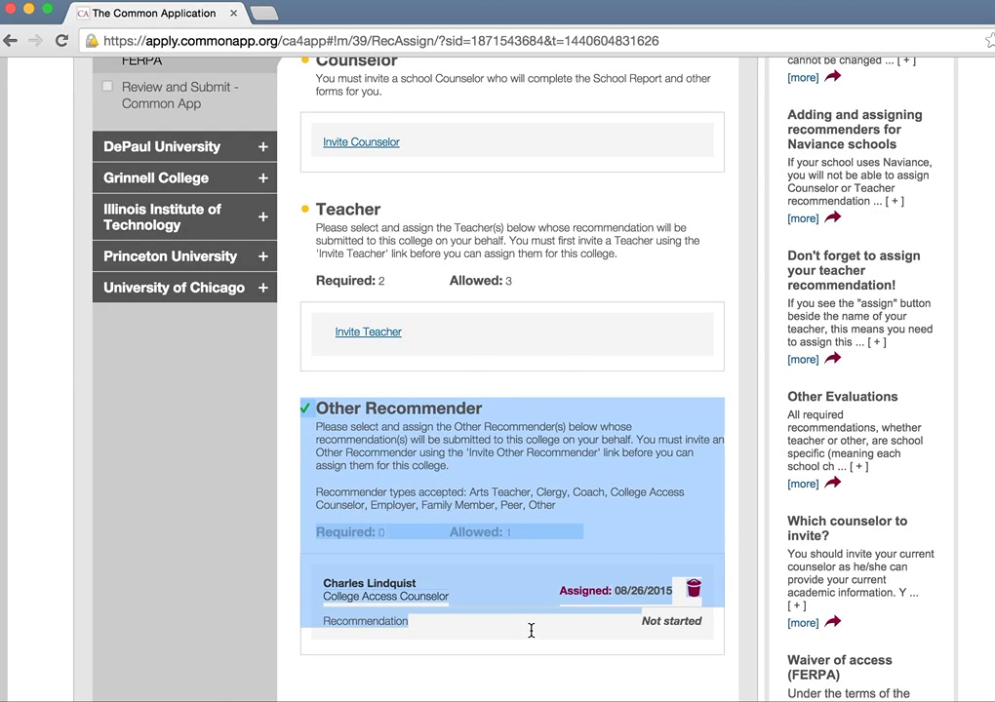
{"action": "left_click", "coordinate": [647, 537]}
{"action": "scroll", "coordinate": [647, 537], "scroll_direction": "up", "scroll_amount": 5}
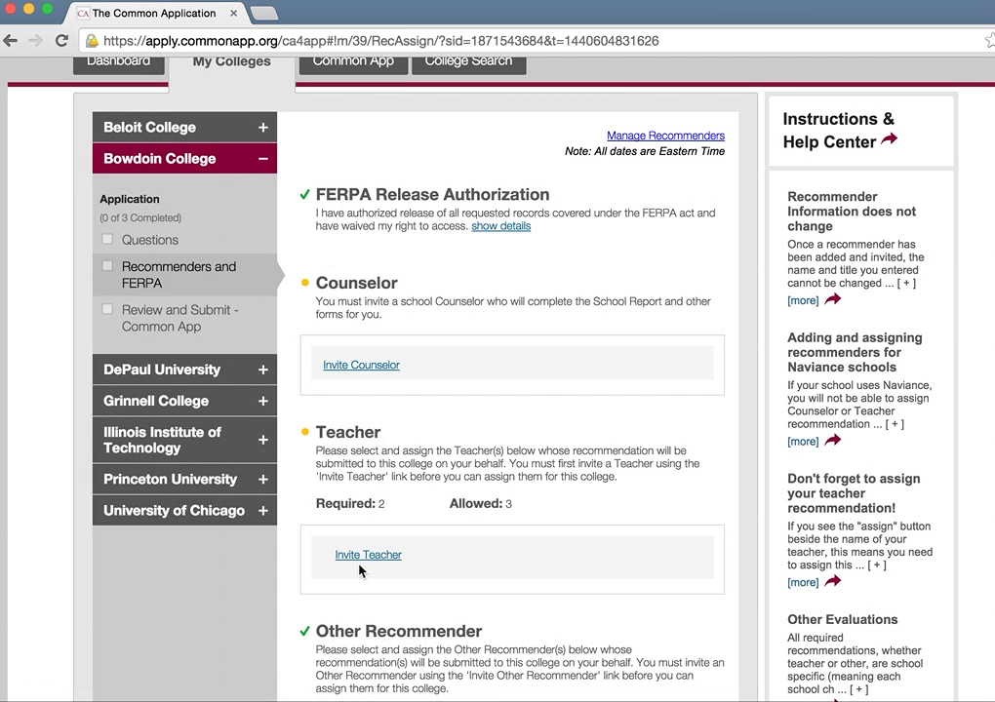
Step: Start a new recommender invitation with type Teacher, subject Science, and title Mr
{"action": "left_click", "coordinate": [689, 139]}
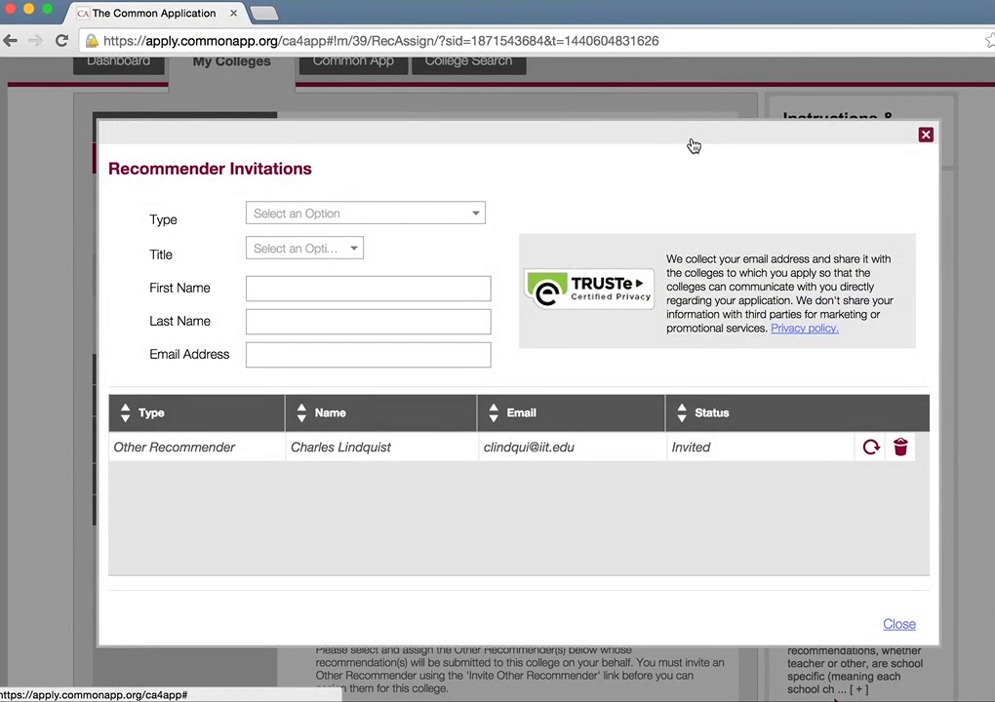
{"action": "left_click", "coordinate": [451, 221]}
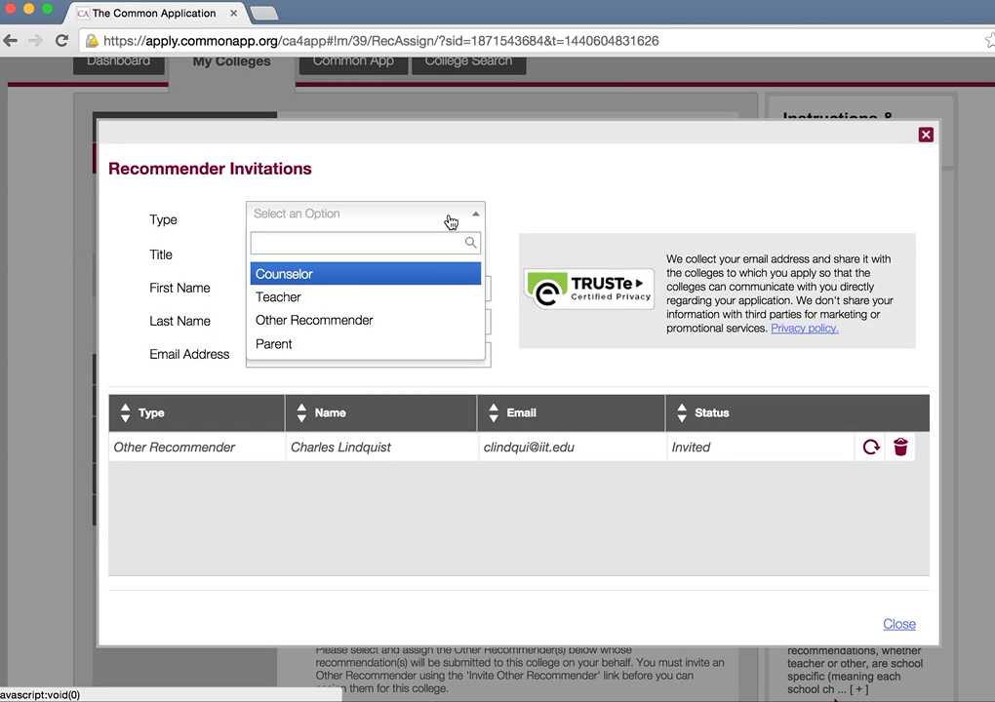
{"action": "left_click", "coordinate": [386, 294]}
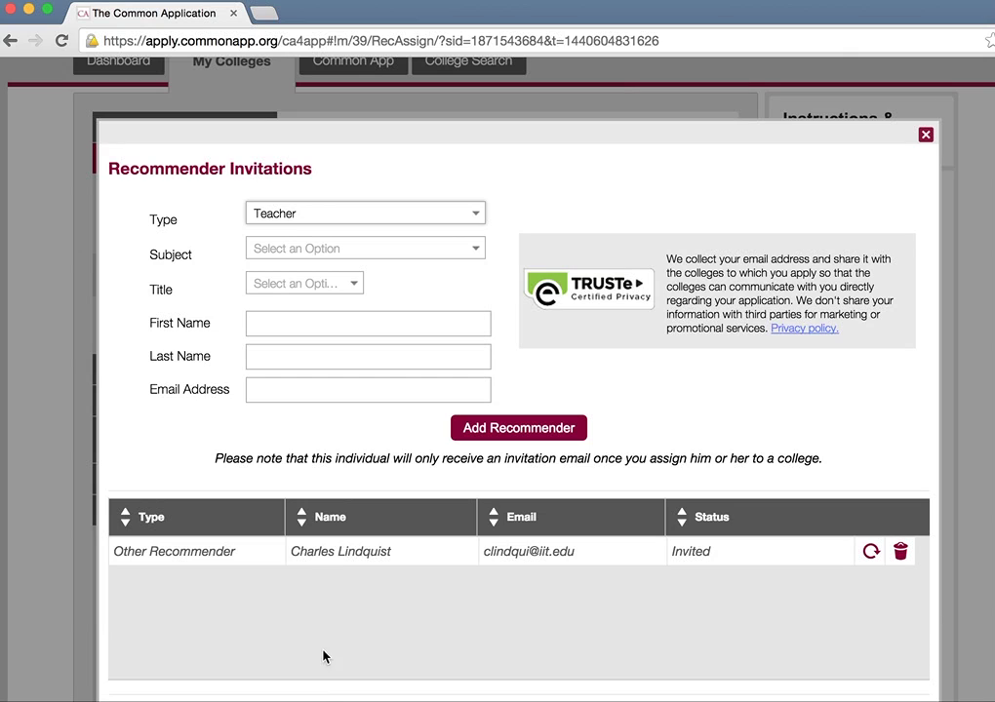
{"action": "left_click", "coordinate": [350, 258]}
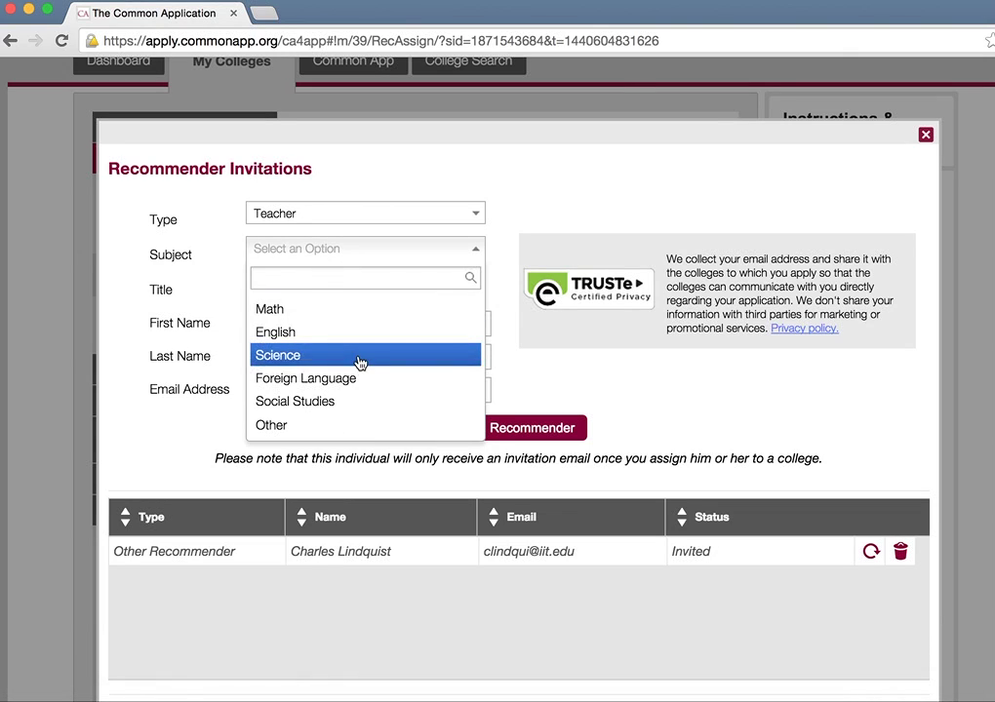
{"action": "left_click", "coordinate": [360, 355]}
{"action": "left_click", "coordinate": [343, 287]}
{"action": "left_click", "coordinate": [324, 369]}
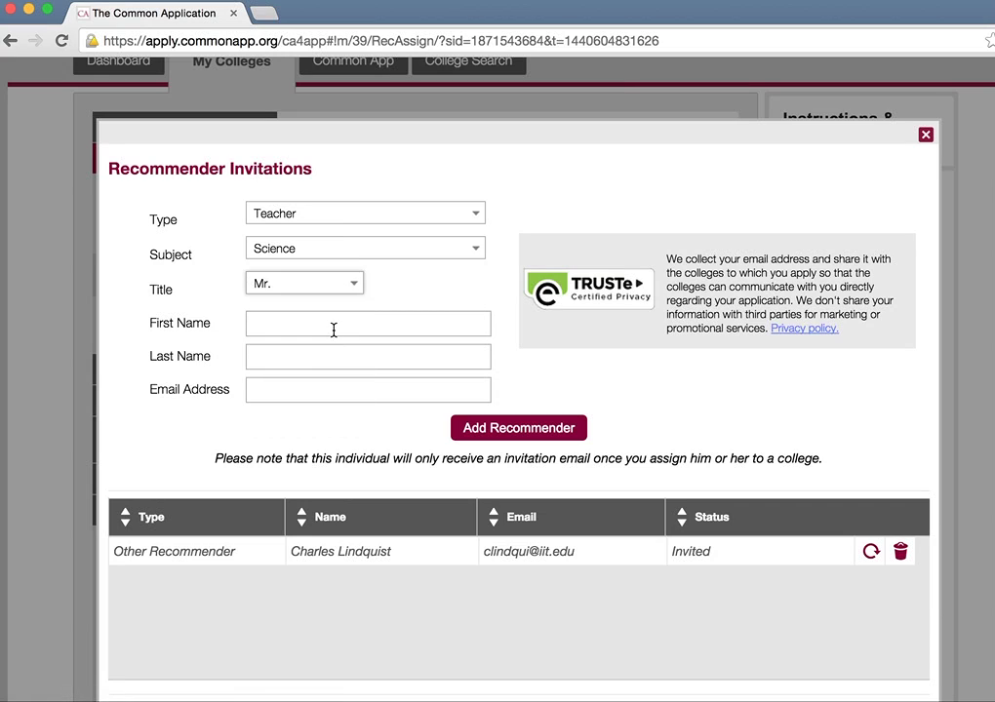
Step: Enter the teacher's name and personal email, correct the rejected address, and add the recommender
{"action": "left_click", "coordinate": [333, 329]}
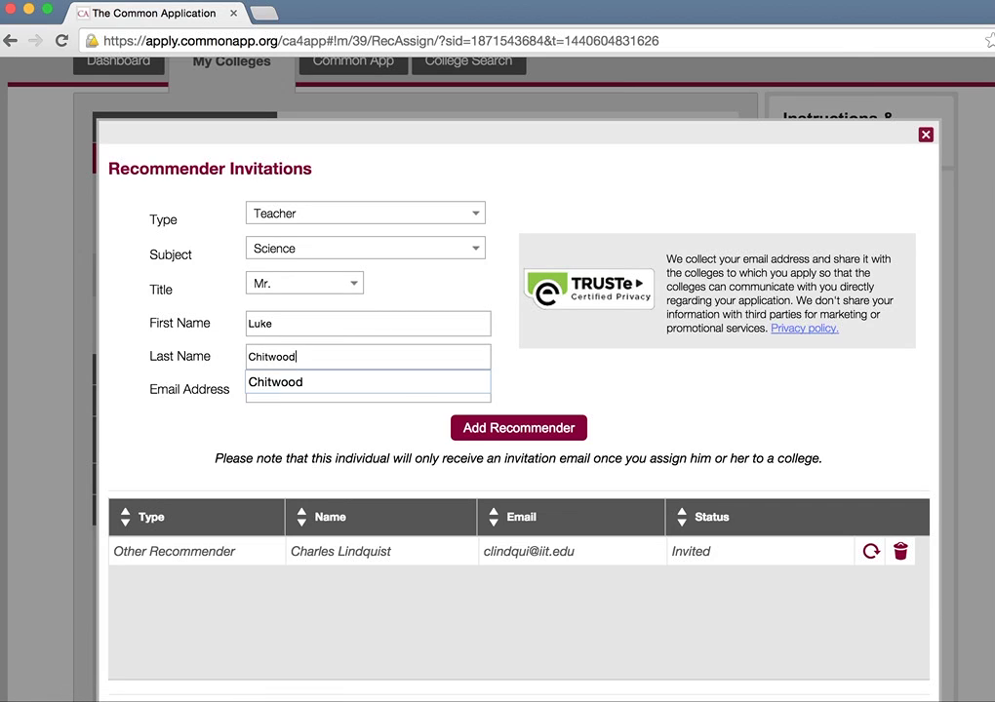
{"action": "key", "text": "Tab"}
{"action": "type", "text": "jl"}
{"action": "key", "text": "Down"}
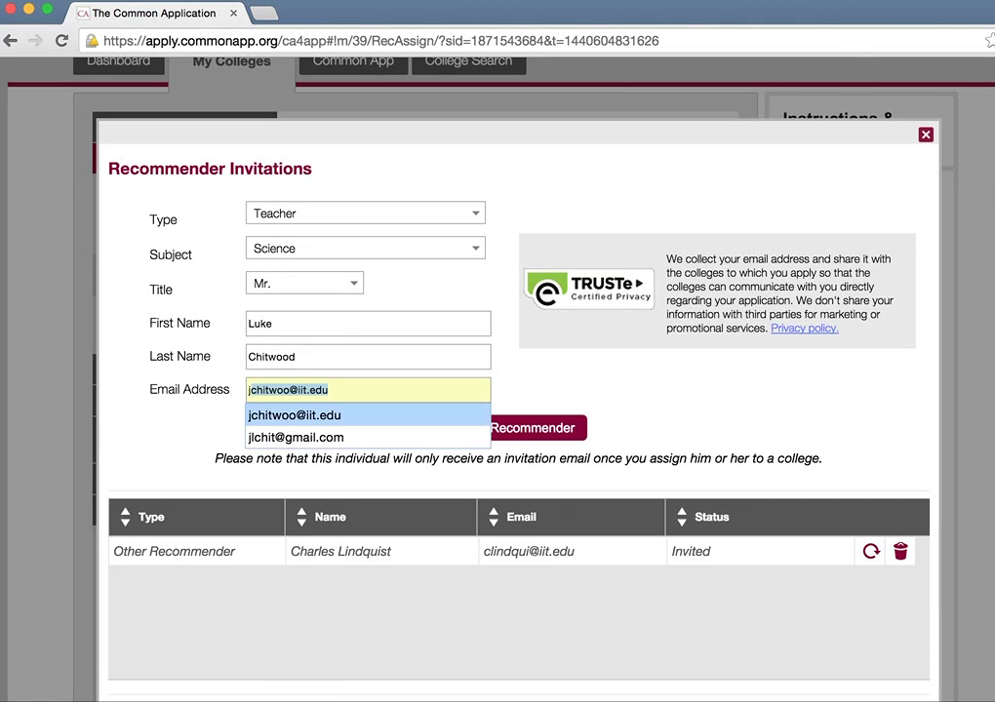
{"action": "key", "text": "Return"}
{"action": "left_click", "coordinate": [505, 428]}
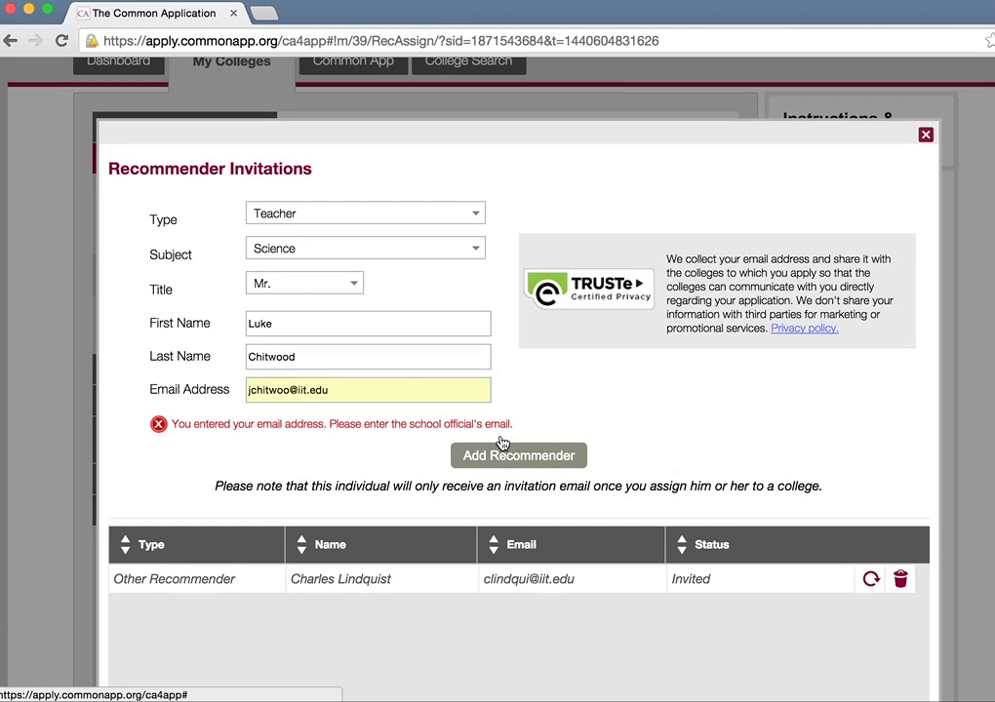
{"action": "triple_click", "coordinate": [406, 382]}
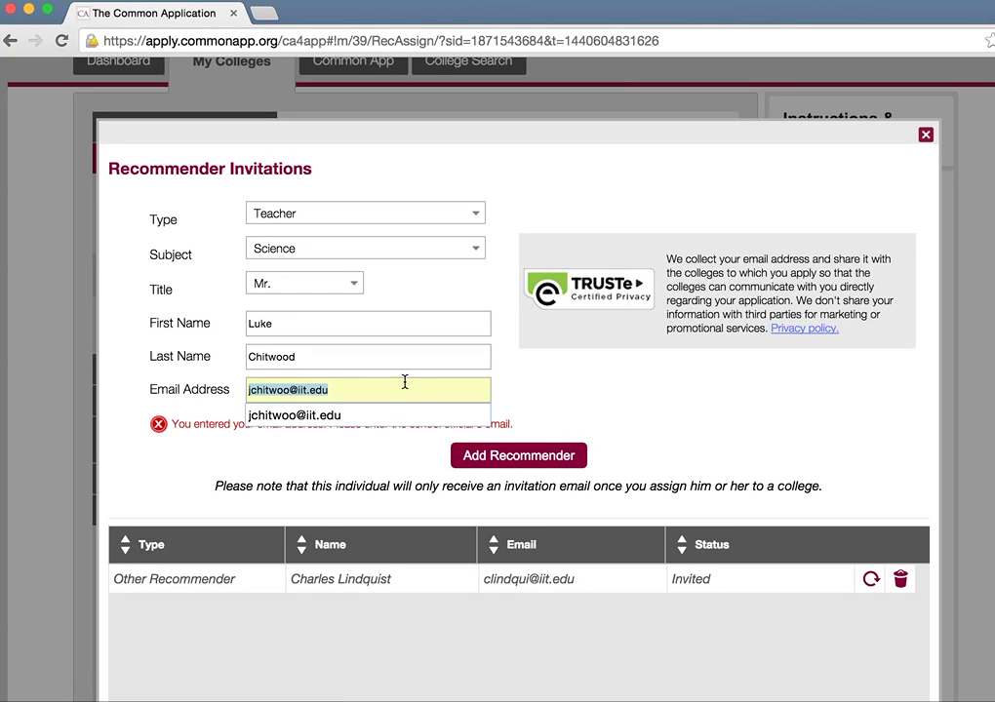
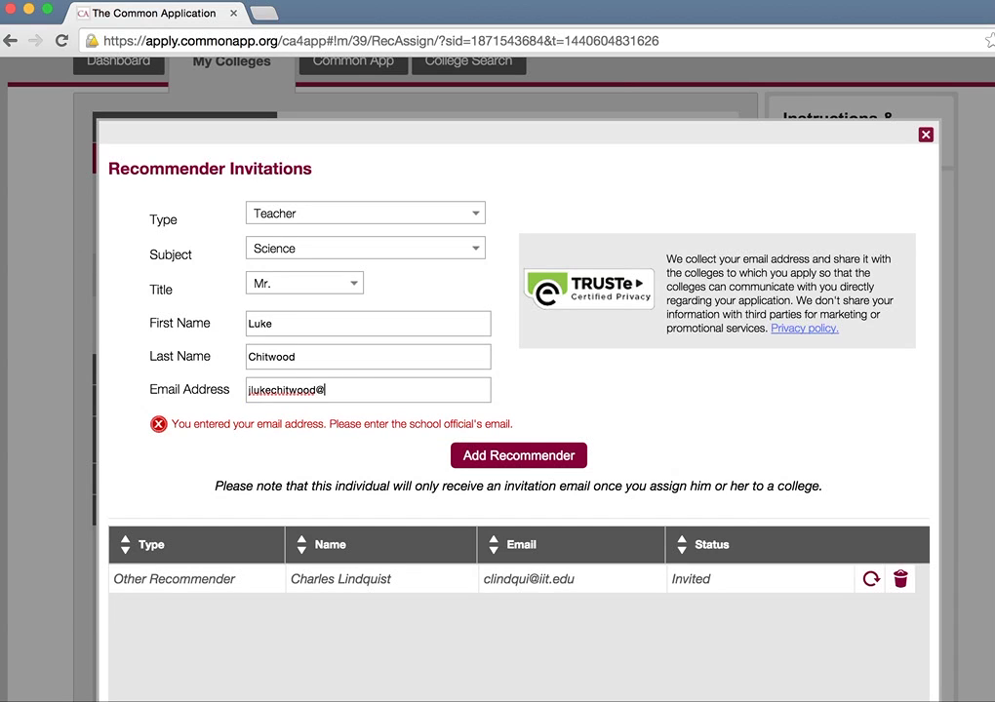
{"action": "left_click", "coordinate": [531, 466]}
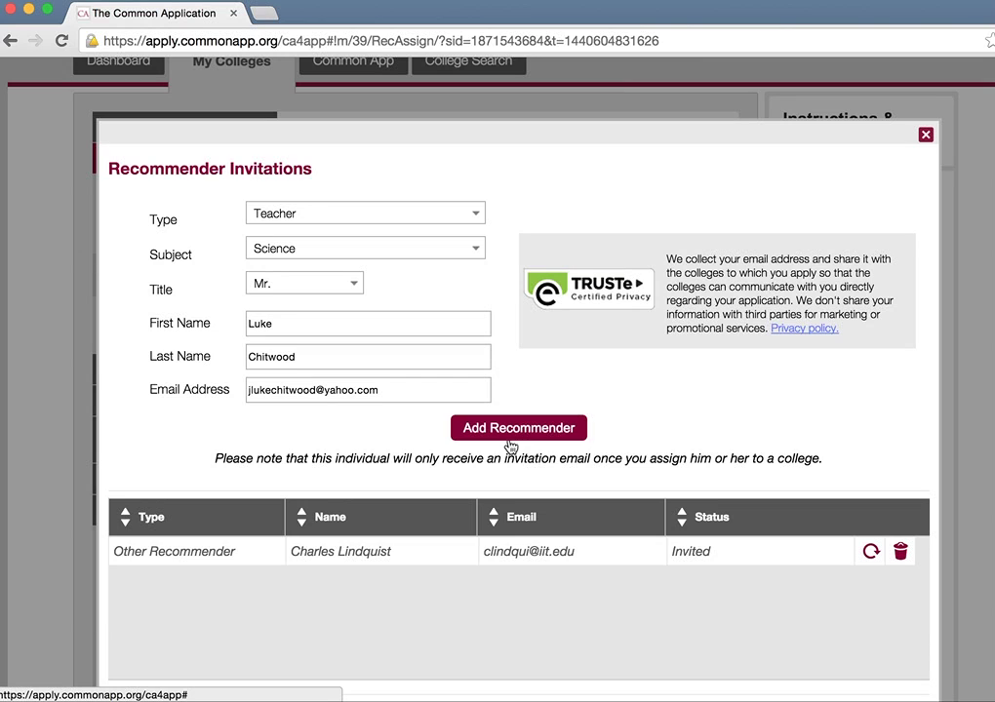
{"action": "left_click", "coordinate": [502, 433]}
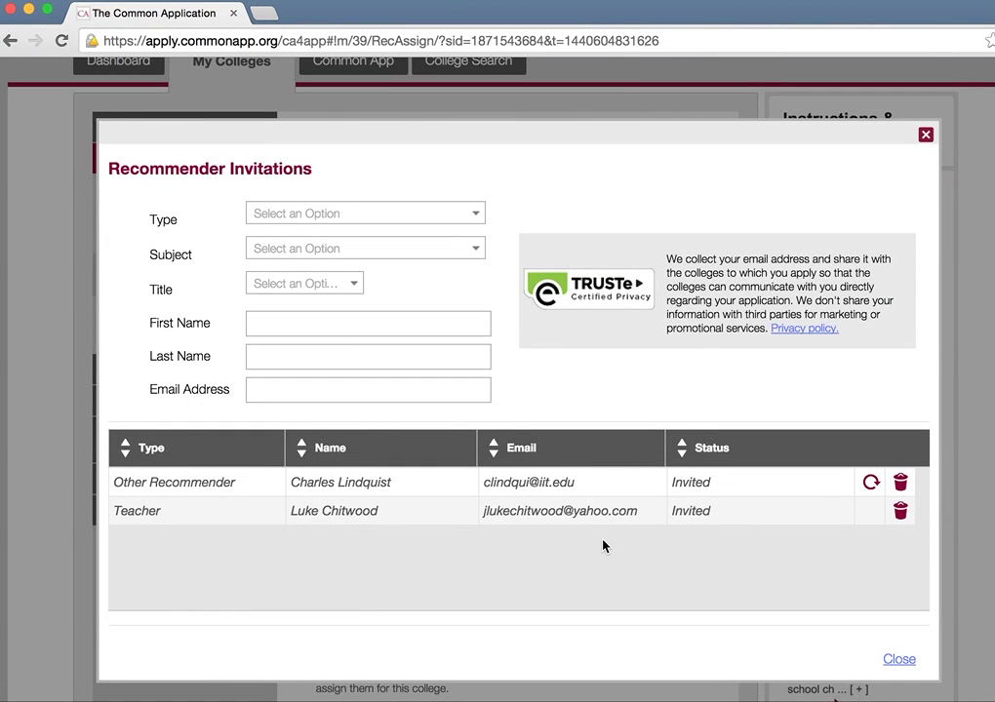
Step: Close the recommender invitations and check Bowdoin's teacher list without changing it
{"action": "left_click", "coordinate": [924, 137]}
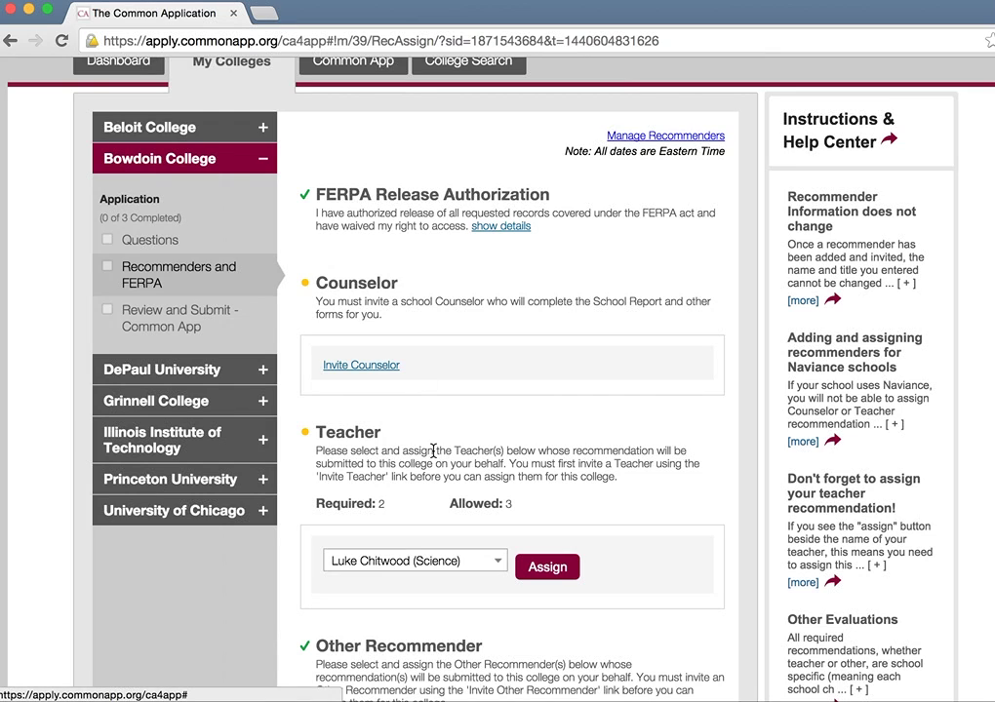
{"action": "scroll", "coordinate": [439, 439], "scroll_direction": "down", "scroll_amount": 3}
{"action": "left_click", "coordinate": [493, 329]}
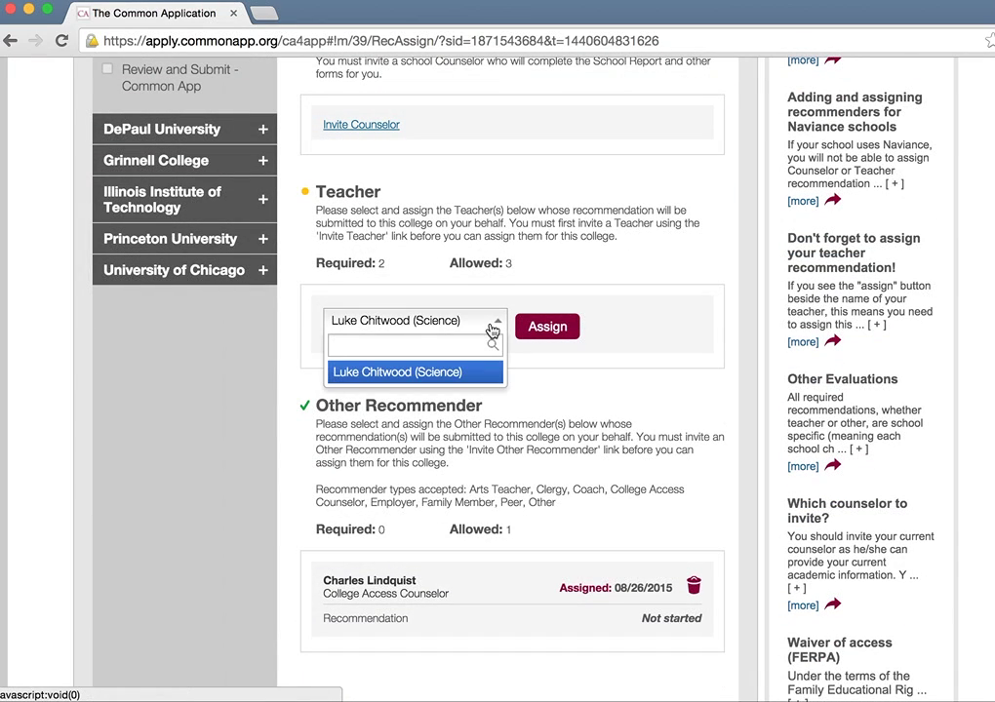
{"action": "left_click", "coordinate": [493, 328]}
Step: Remove and re-assign the counselor as Bowdoin's Other Recommender, keeping the science teacher selected
{"action": "left_click", "coordinate": [693, 585]}
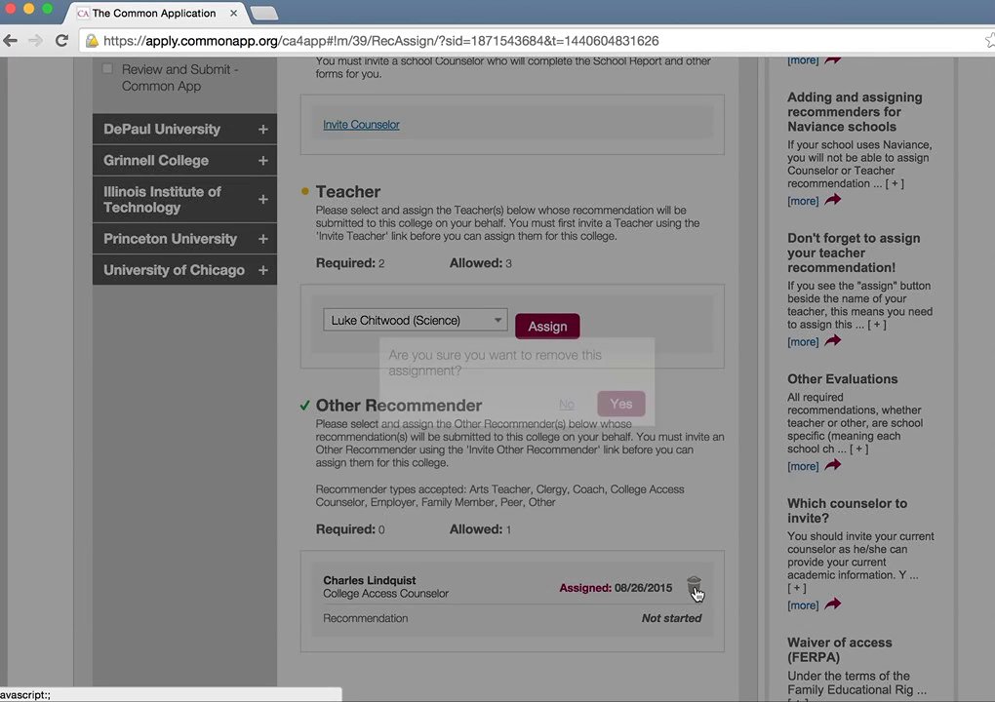
{"action": "left_click", "coordinate": [620, 402]}
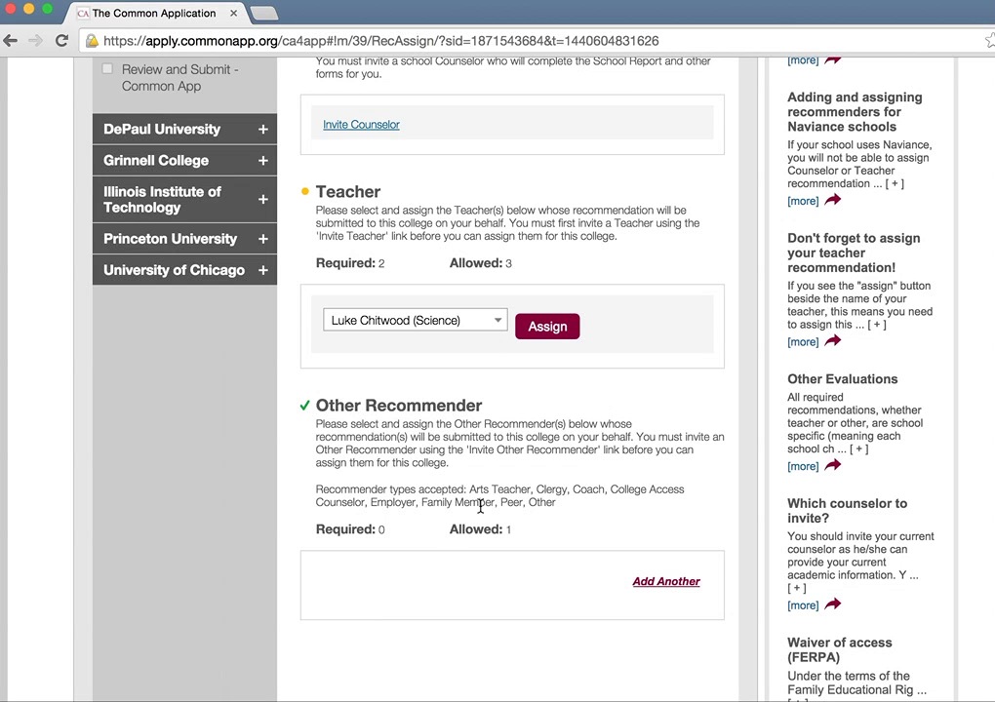
{"action": "left_click", "coordinate": [651, 583]}
{"action": "left_click", "coordinate": [468, 589]}
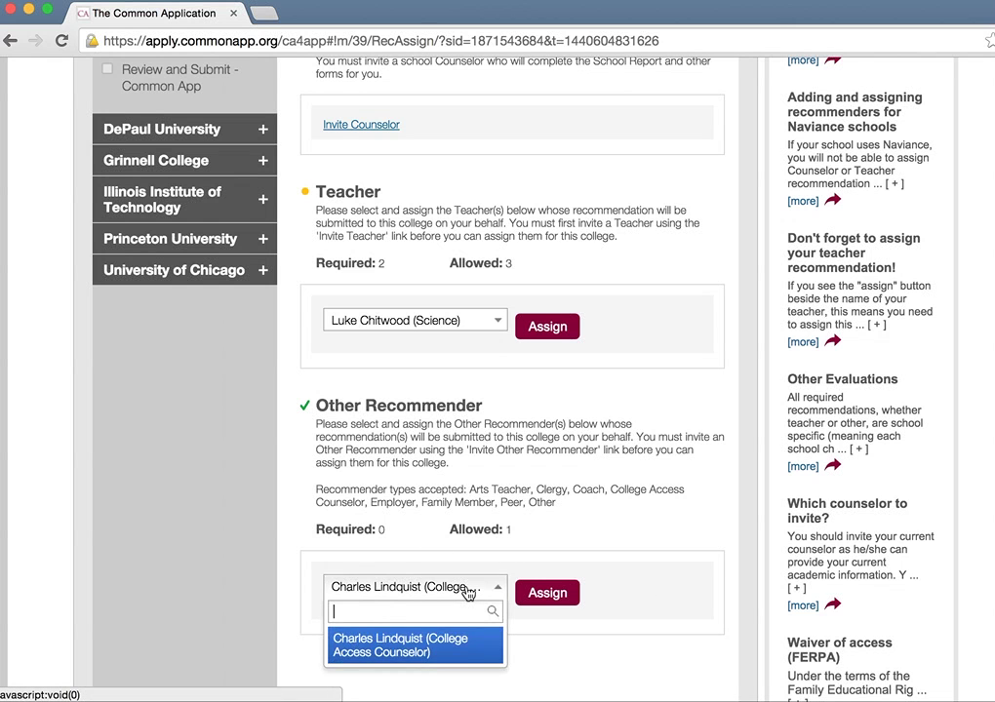
{"action": "left_click", "coordinate": [459, 652]}
{"action": "left_click", "coordinate": [542, 592]}
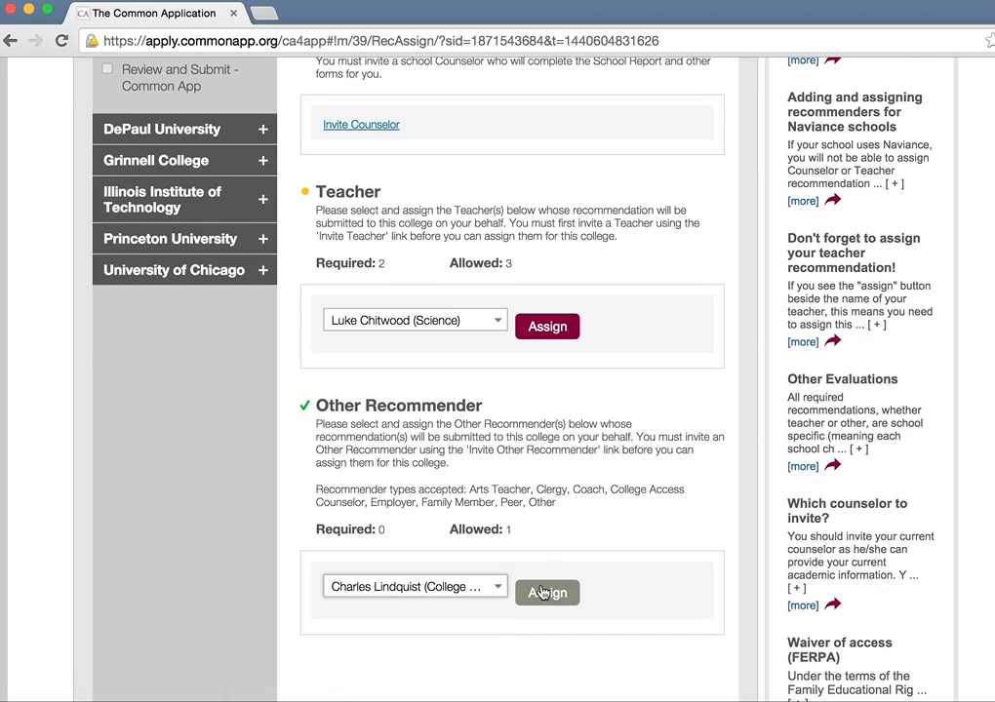
{"action": "left_click", "coordinate": [466, 322]}
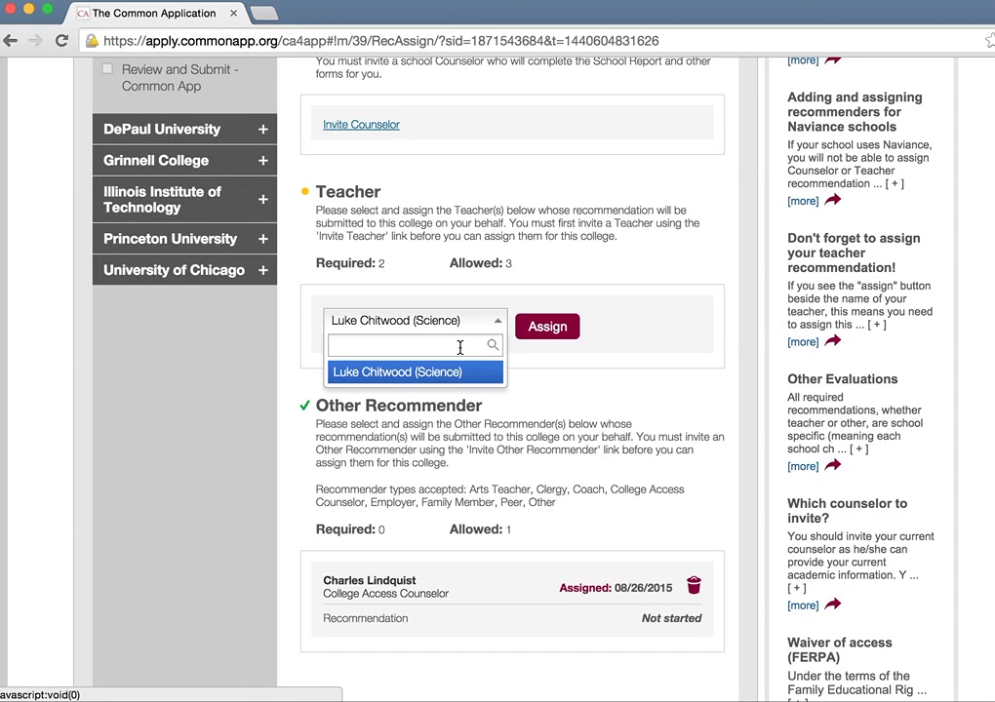
{"action": "left_click", "coordinate": [451, 372]}
{"action": "scroll", "coordinate": [649, 419], "scroll_direction": "up", "scroll_amount": 5}
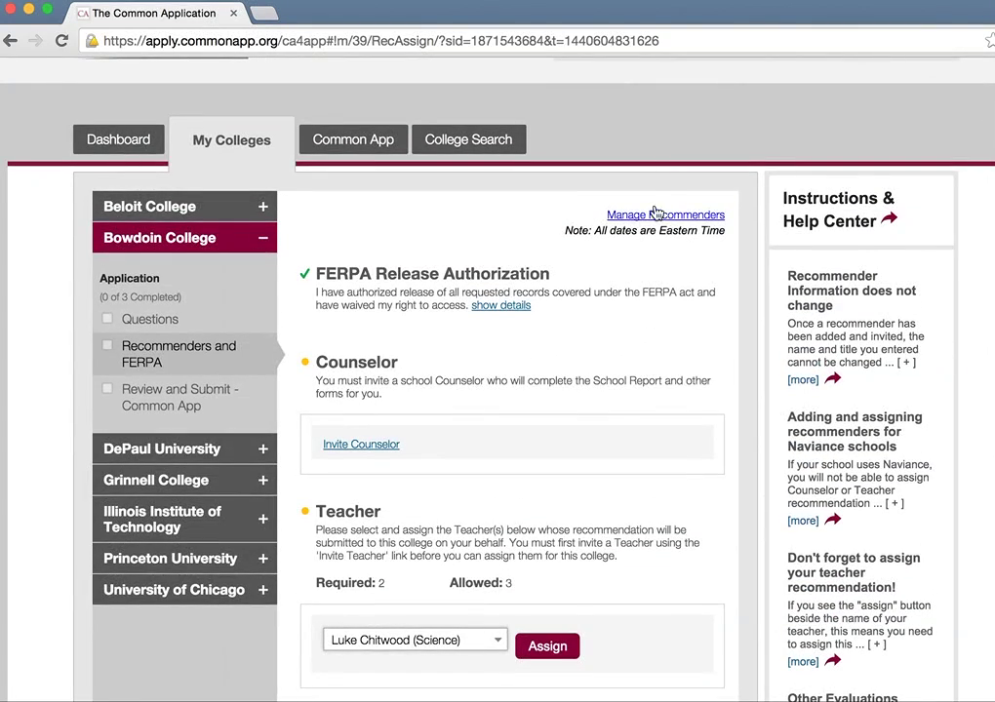
Step: Delete the teacher invitation from the recommender invitations list
{"action": "left_click", "coordinate": [657, 213]}
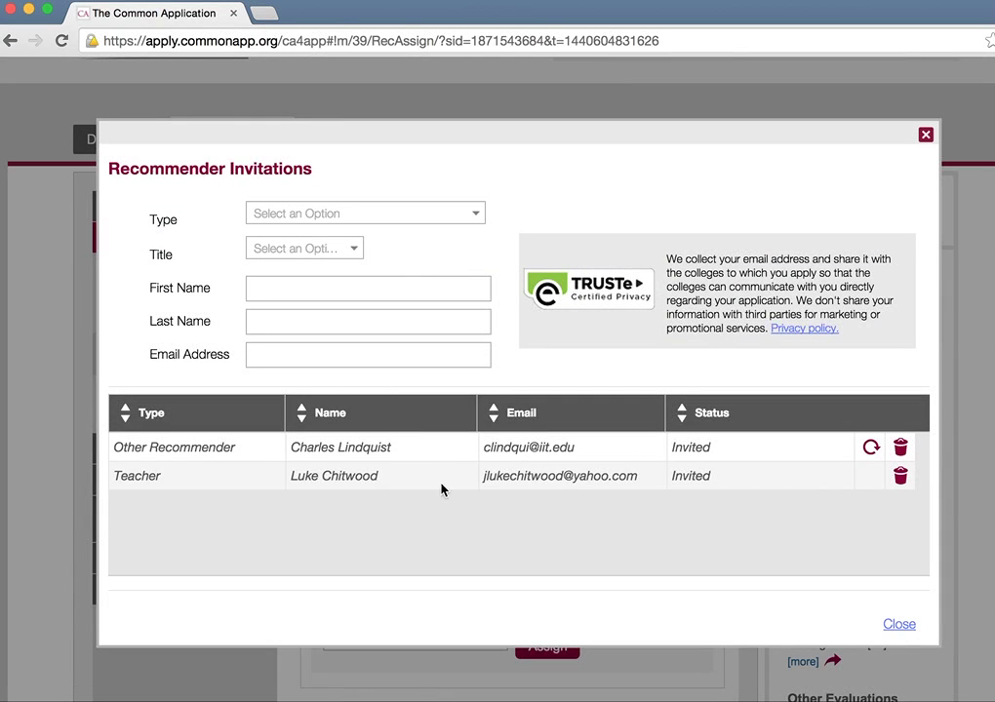
{"action": "left_click", "coordinate": [900, 478]}
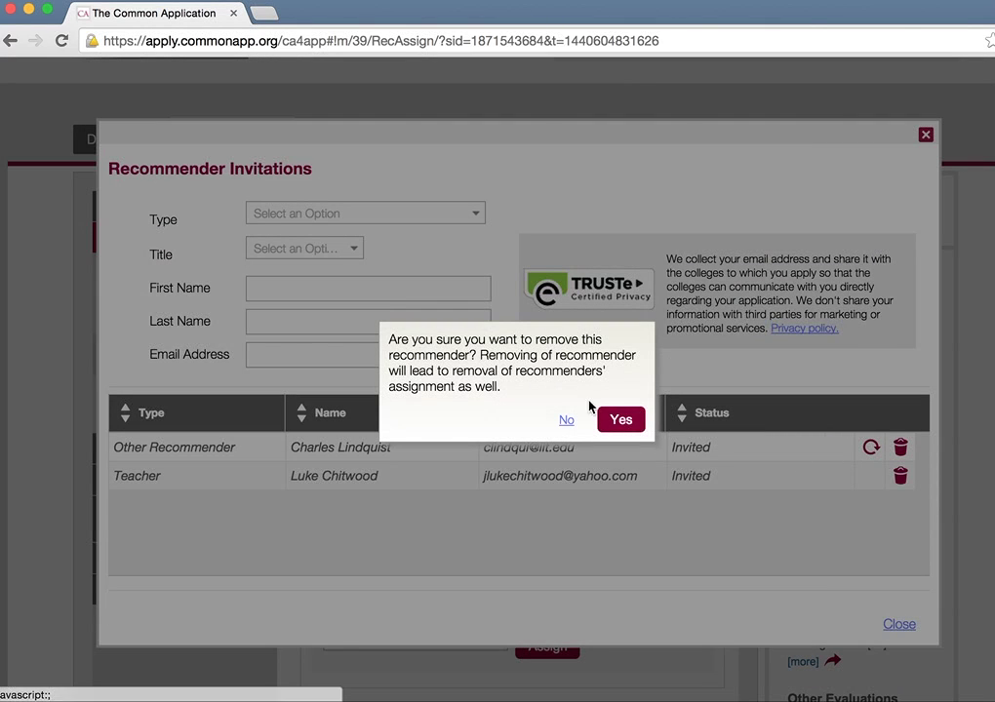
{"action": "left_click", "coordinate": [620, 419]}
Step: Start a new invitation as Other Recommender, relationship College Access Counselor, title Mr
{"action": "left_click", "coordinate": [338, 228]}
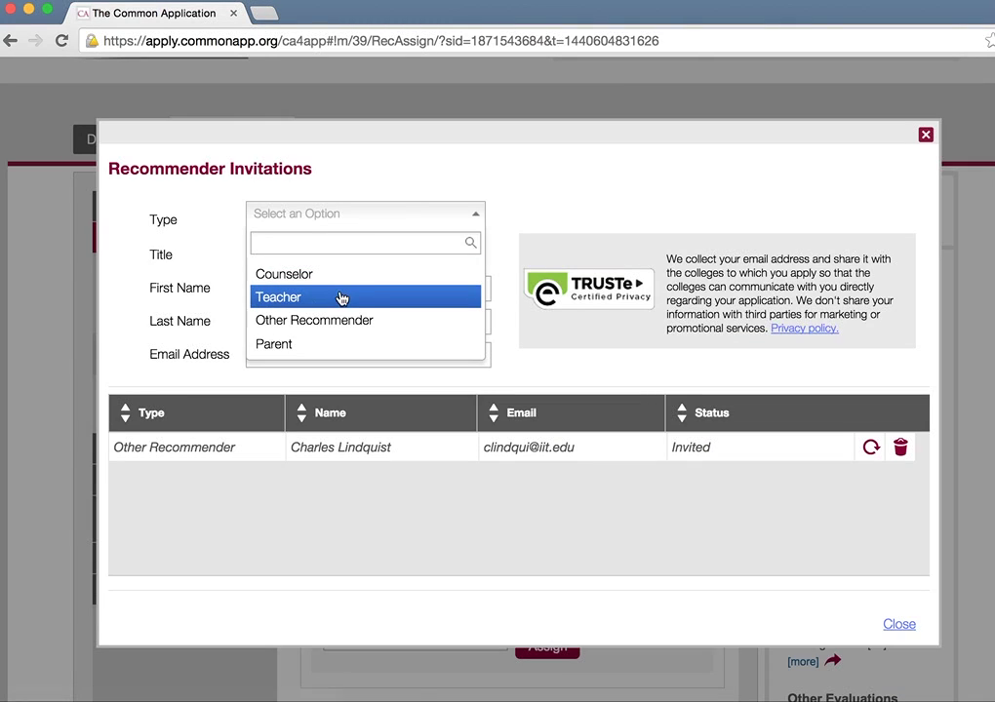
{"action": "left_click", "coordinate": [333, 320]}
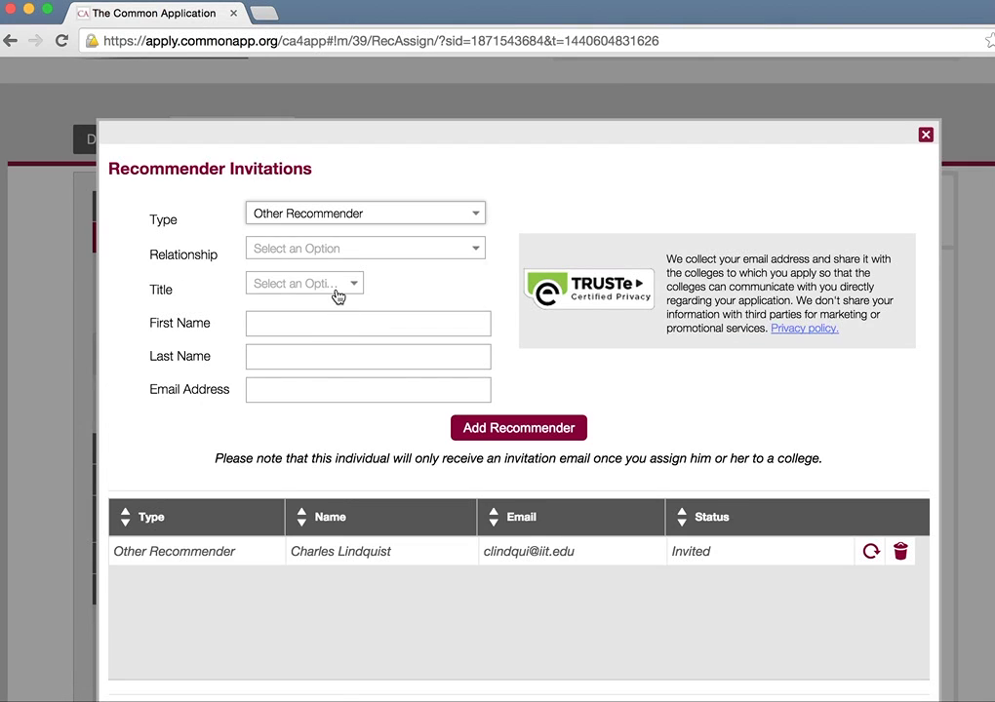
{"action": "left_click", "coordinate": [327, 251]}
{"action": "left_click", "coordinate": [329, 378]}
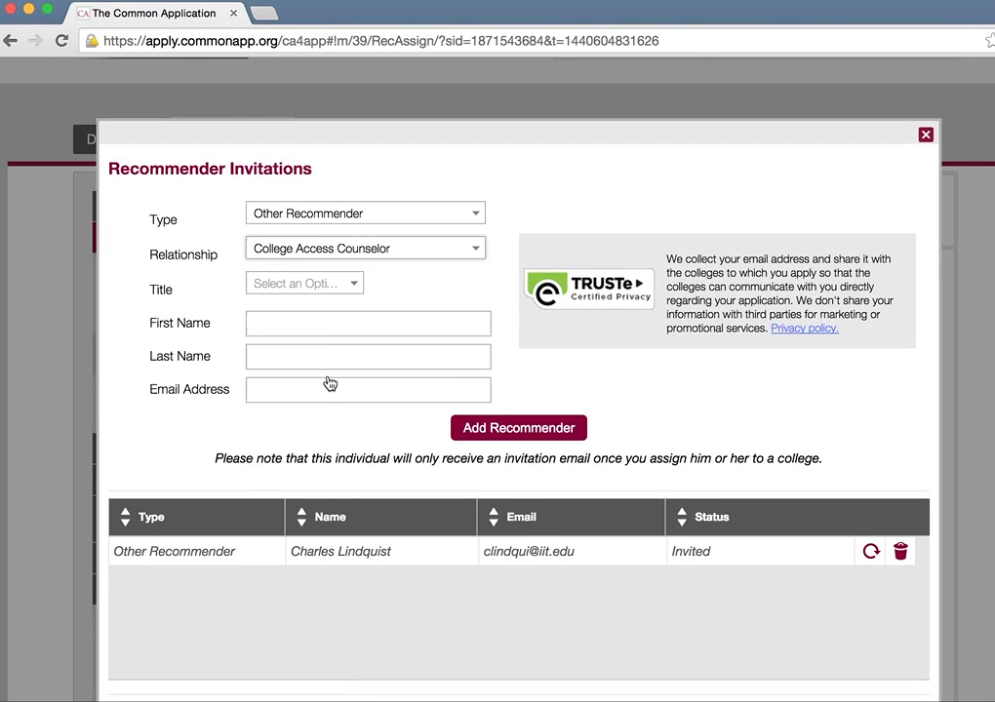
{"action": "left_click", "coordinate": [328, 285]}
{"action": "left_click", "coordinate": [323, 367]}
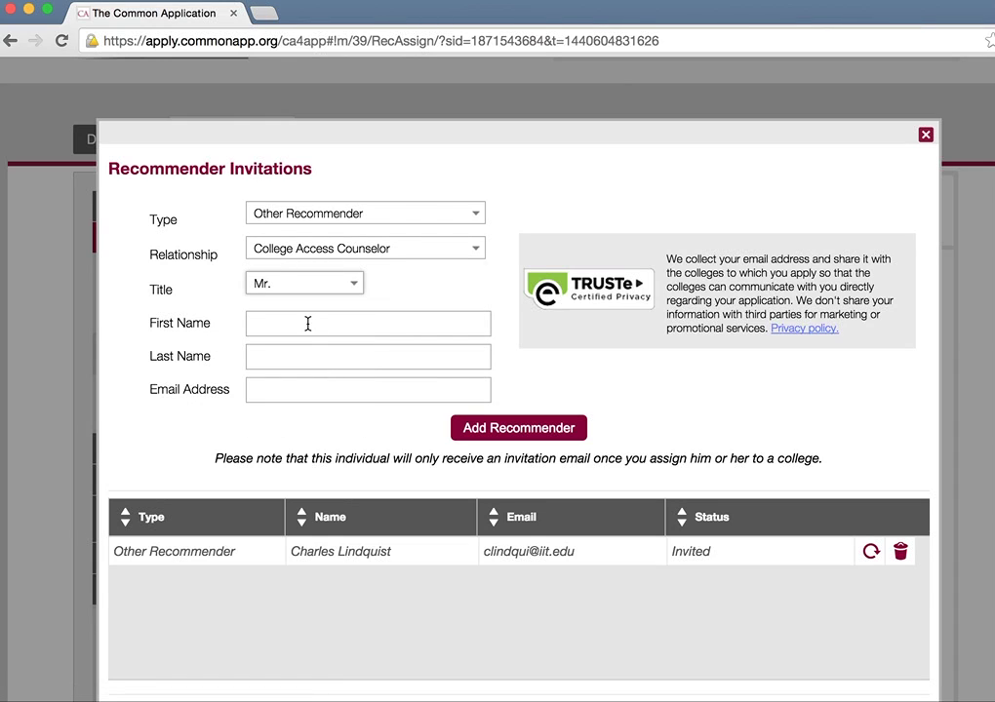
Step: Enter the recommender's first name, last name and e-mail address, add the invitation, and close
{"action": "left_click", "coordinate": [306, 325]}
{"action": "key", "text": "Tab"}
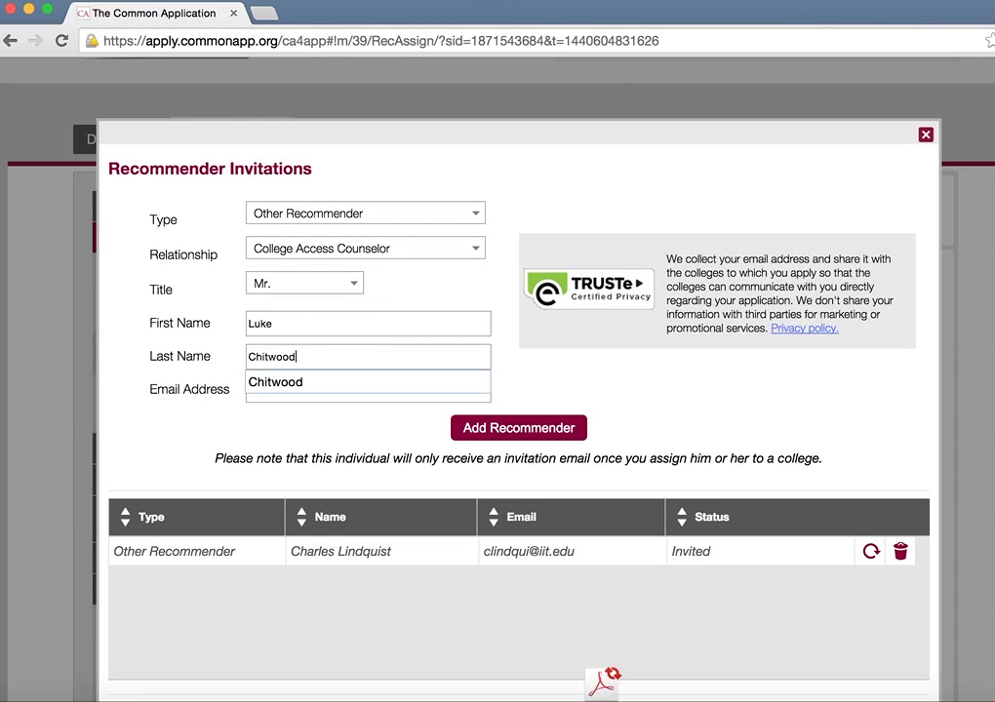
{"action": "key", "text": "Tab"}
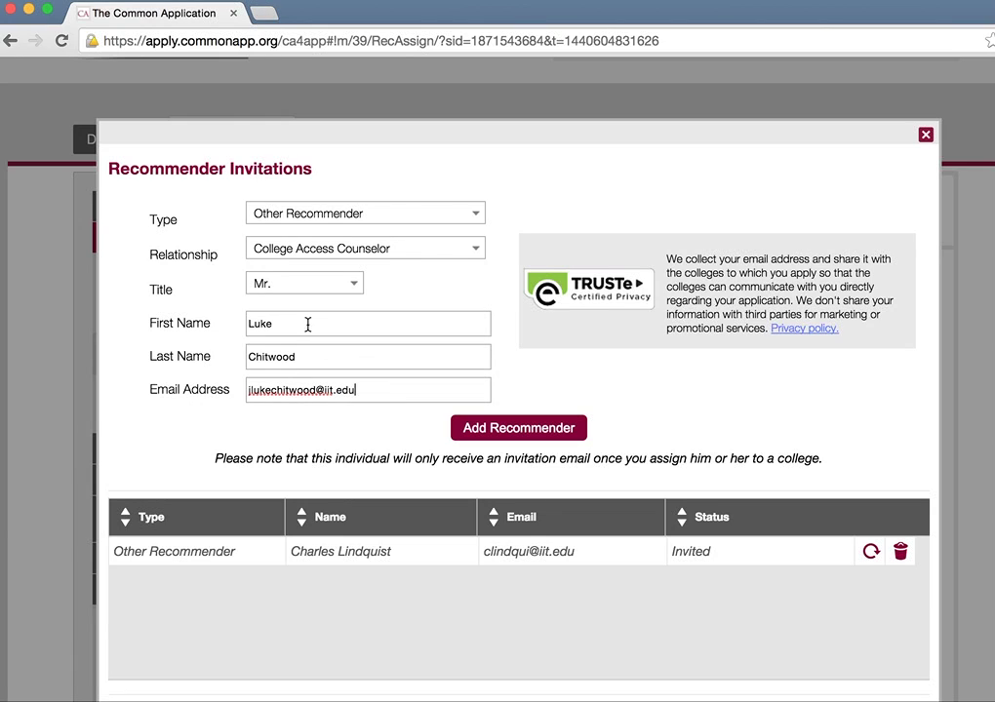
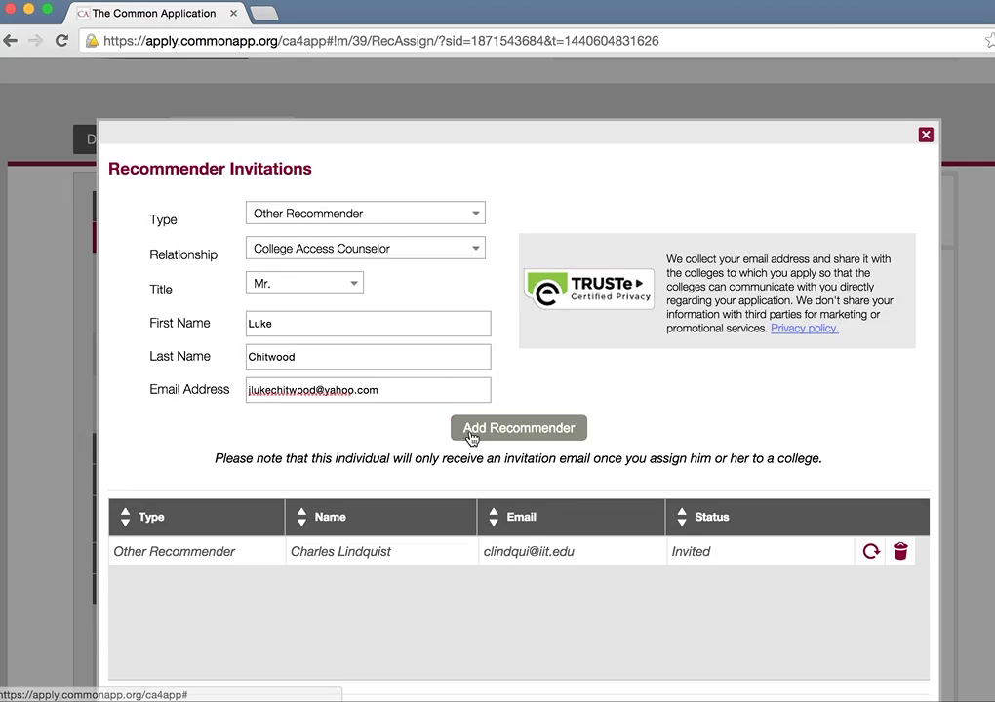
{"action": "left_click", "coordinate": [473, 437]}
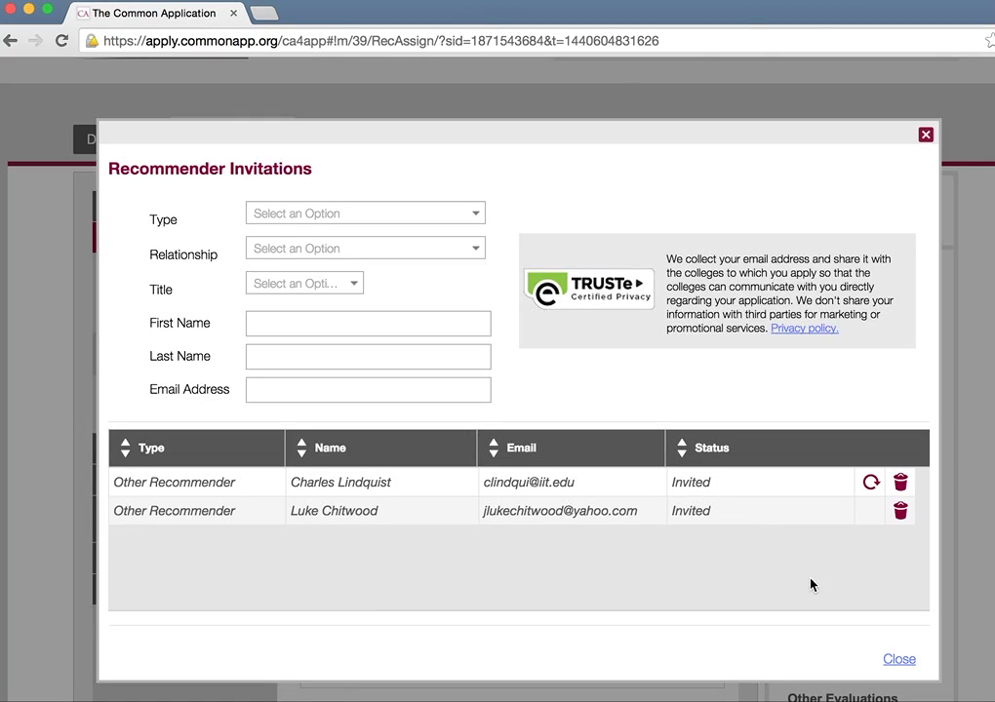
{"action": "left_click", "coordinate": [898, 660]}
Step: Trash Bowdoin's Other Recommender assignment, then add a slot and assign the first counselor again
{"action": "scroll", "coordinate": [490, 557], "scroll_direction": "down", "scroll_amount": 3}
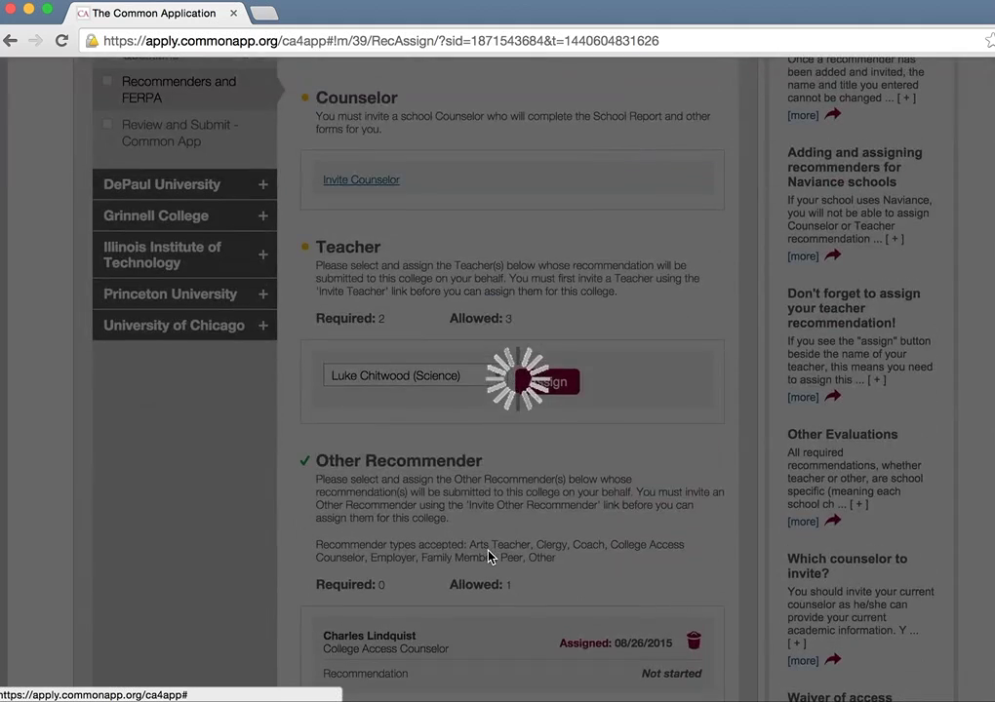
{"action": "scroll", "coordinate": [489, 557], "scroll_direction": "down", "scroll_amount": 2}
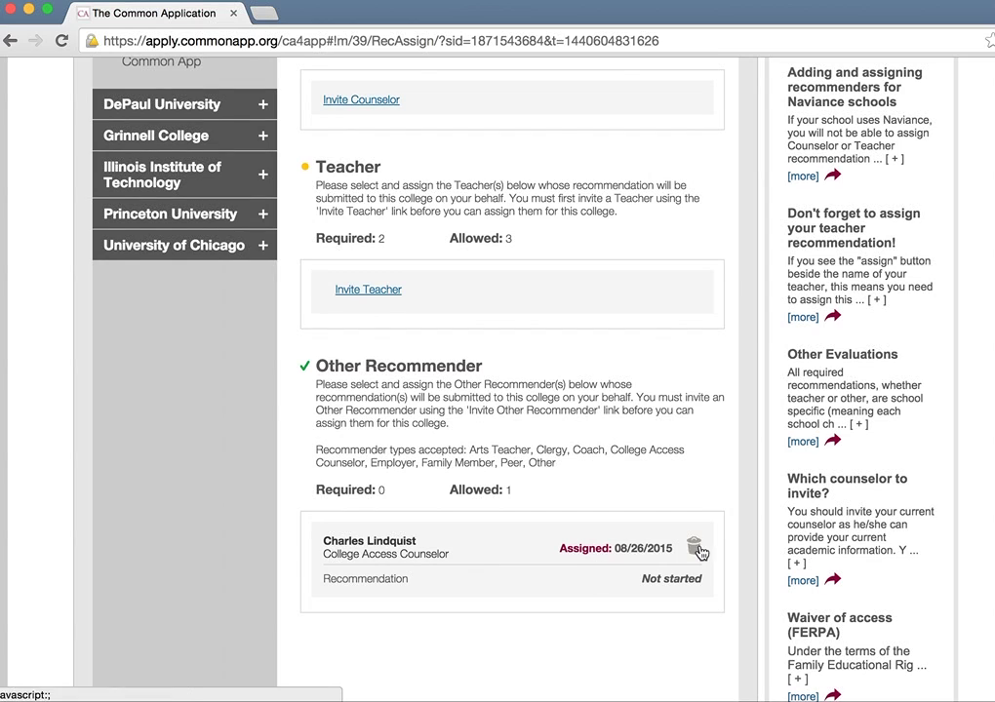
{"action": "left_click", "coordinate": [696, 548]}
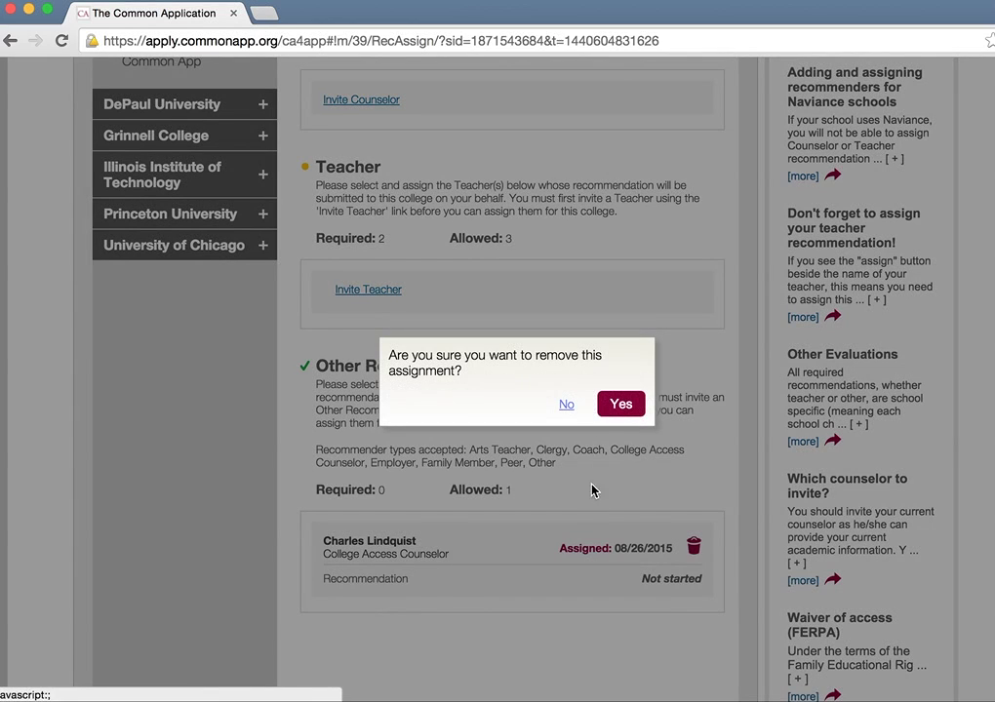
{"action": "left_click", "coordinate": [605, 415]}
{"action": "left_click", "coordinate": [673, 543]}
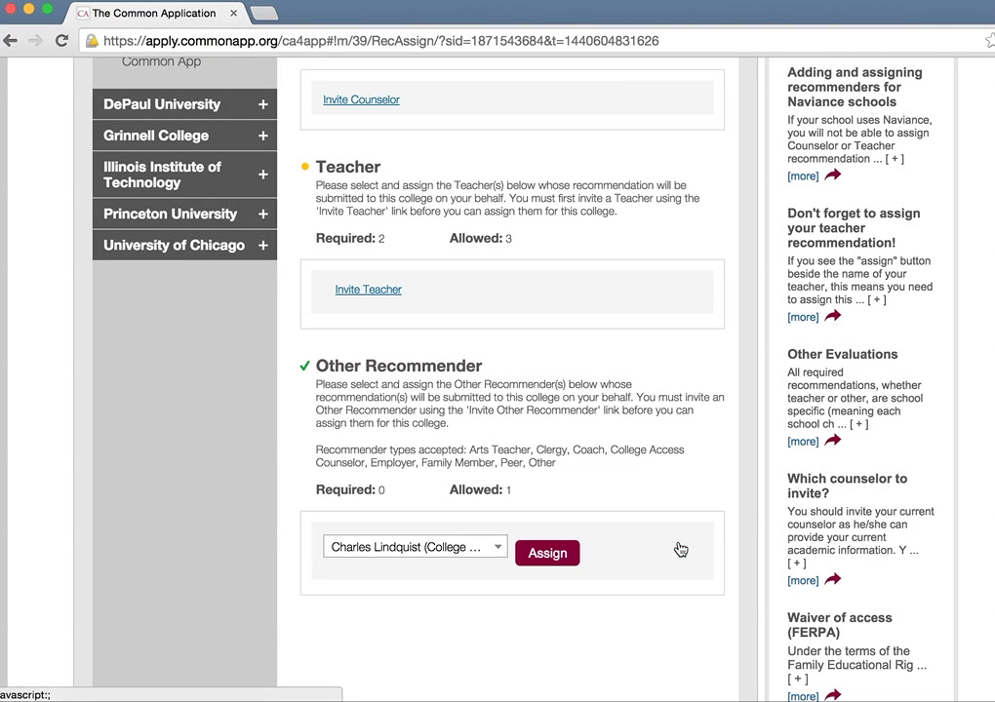
{"action": "left_click", "coordinate": [499, 547]}
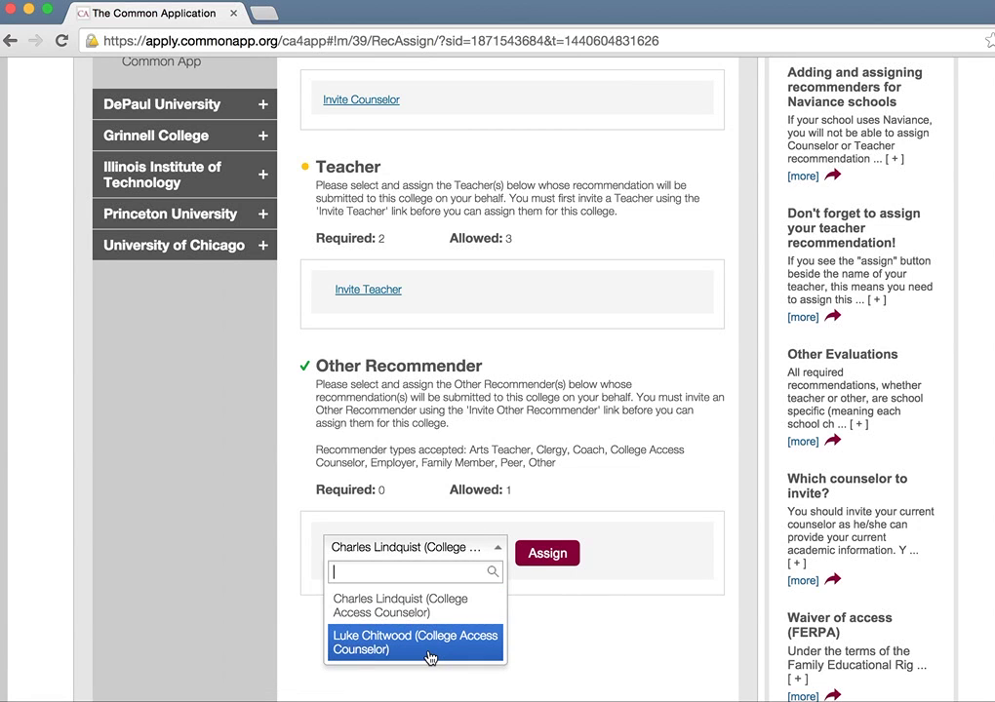
{"action": "left_click", "coordinate": [448, 605]}
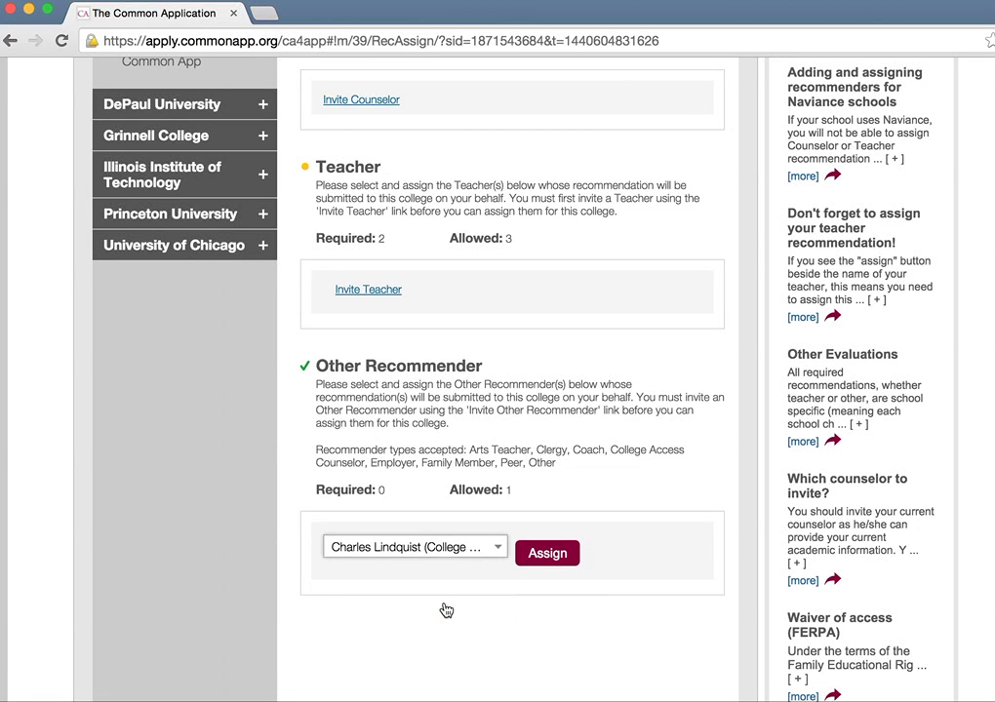
{"action": "left_click", "coordinate": [540, 561]}
{"action": "scroll", "coordinate": [539, 561], "scroll_direction": "up", "scroll_amount": 5}
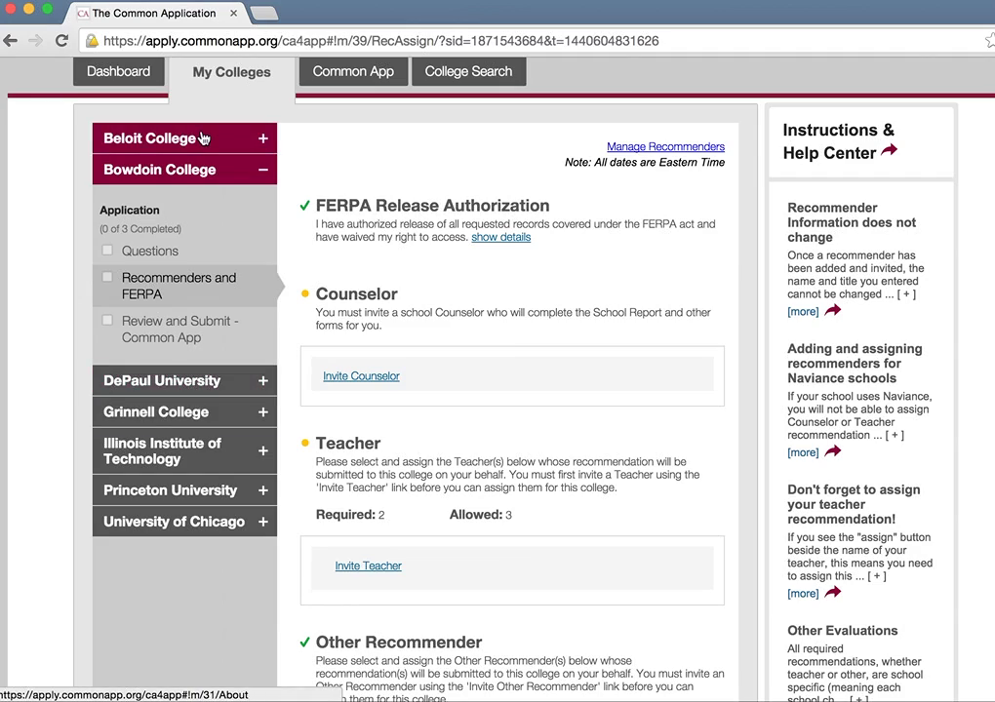
Step: Go to Beloit College's Recommenders and FERPA page
{"action": "left_click", "coordinate": [208, 140]}
{"action": "scroll", "coordinate": [560, 429], "scroll_direction": "down", "scroll_amount": 5}
{"action": "scroll", "coordinate": [560, 429], "scroll_direction": "up", "scroll_amount": 5}
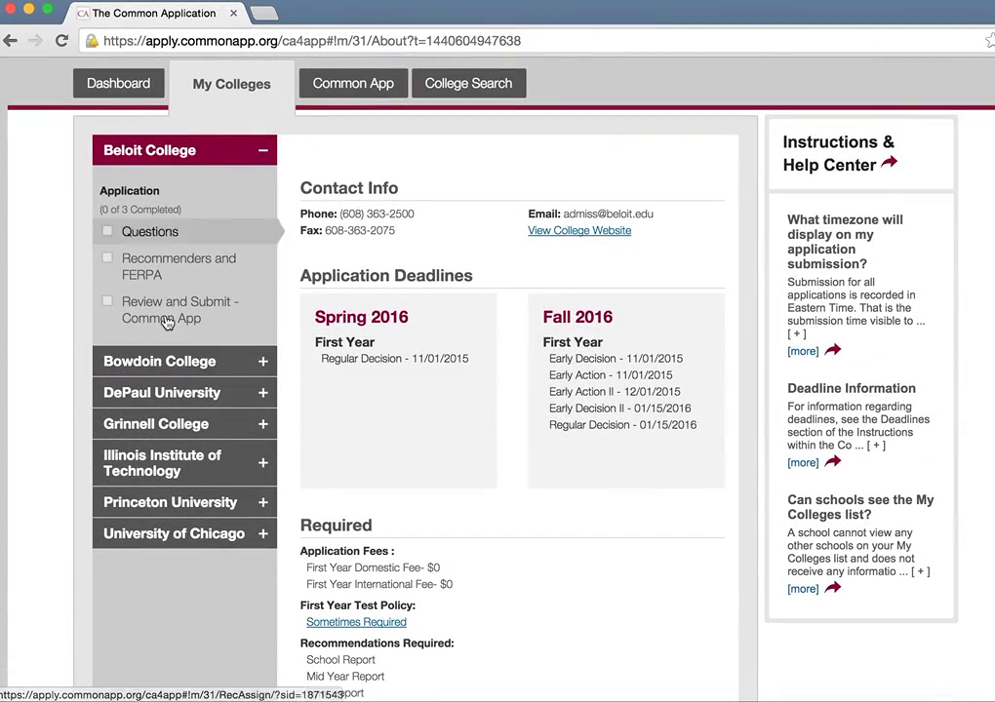
{"action": "left_click", "coordinate": [156, 279]}
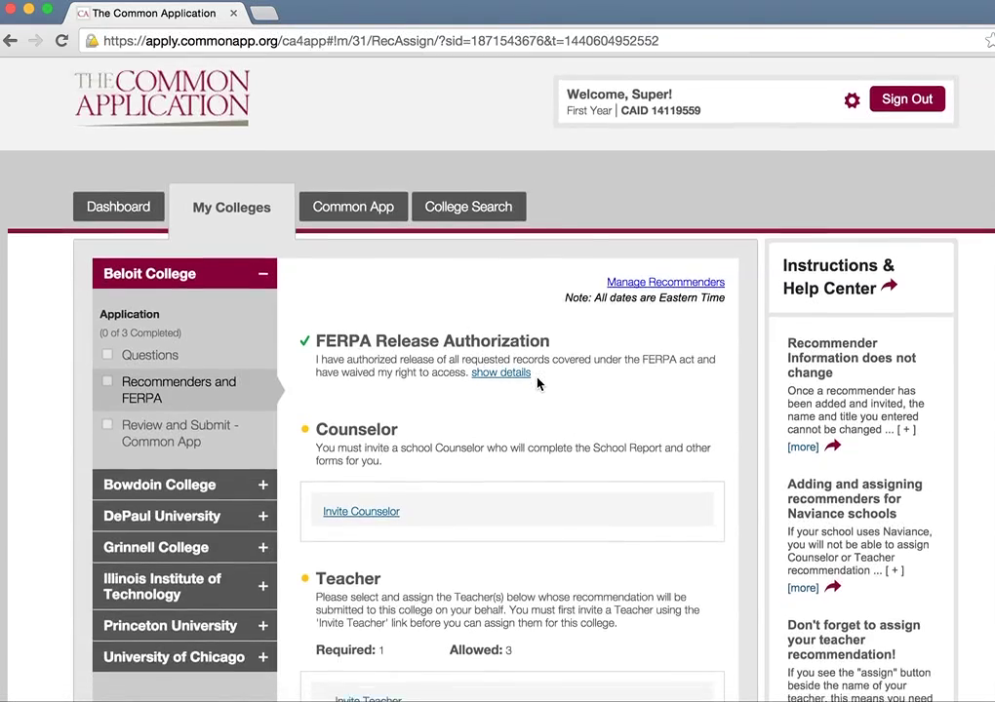
{"action": "scroll", "coordinate": [537, 384], "scroll_direction": "down", "scroll_amount": 5}
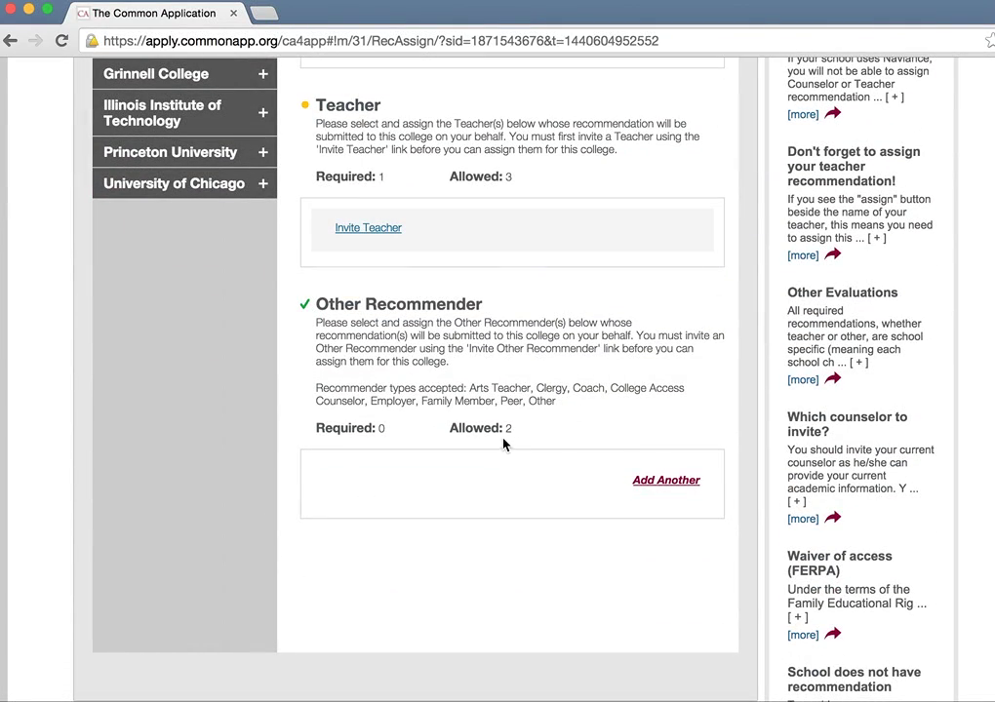
Step: Add an Other Recommender slot and assign the second college access counselor to Beloit
{"action": "left_click", "coordinate": [673, 481]}
{"action": "left_click", "coordinate": [497, 484]}
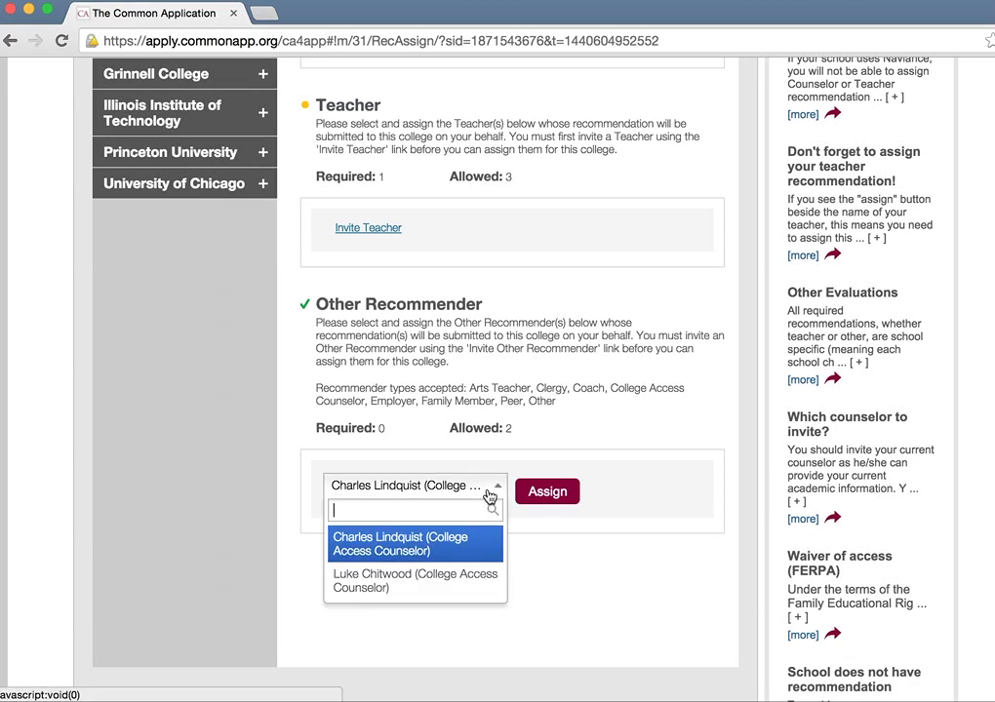
{"action": "left_click", "coordinate": [441, 572]}
{"action": "left_click", "coordinate": [542, 497]}
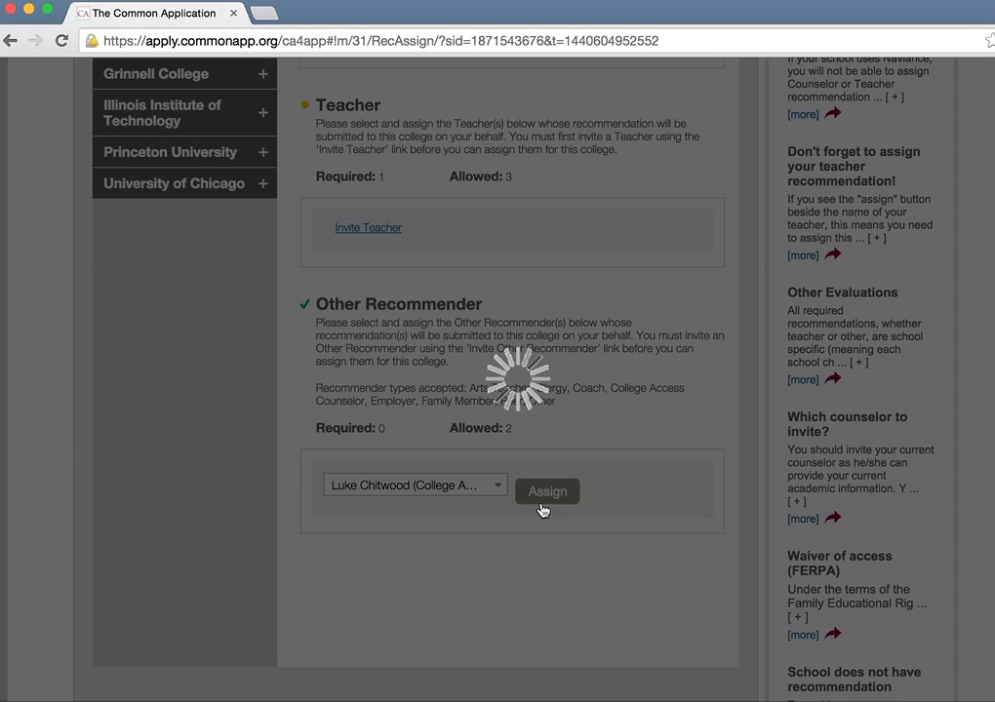
{"action": "scroll", "coordinate": [542, 509], "scroll_direction": "up", "scroll_amount": 4}
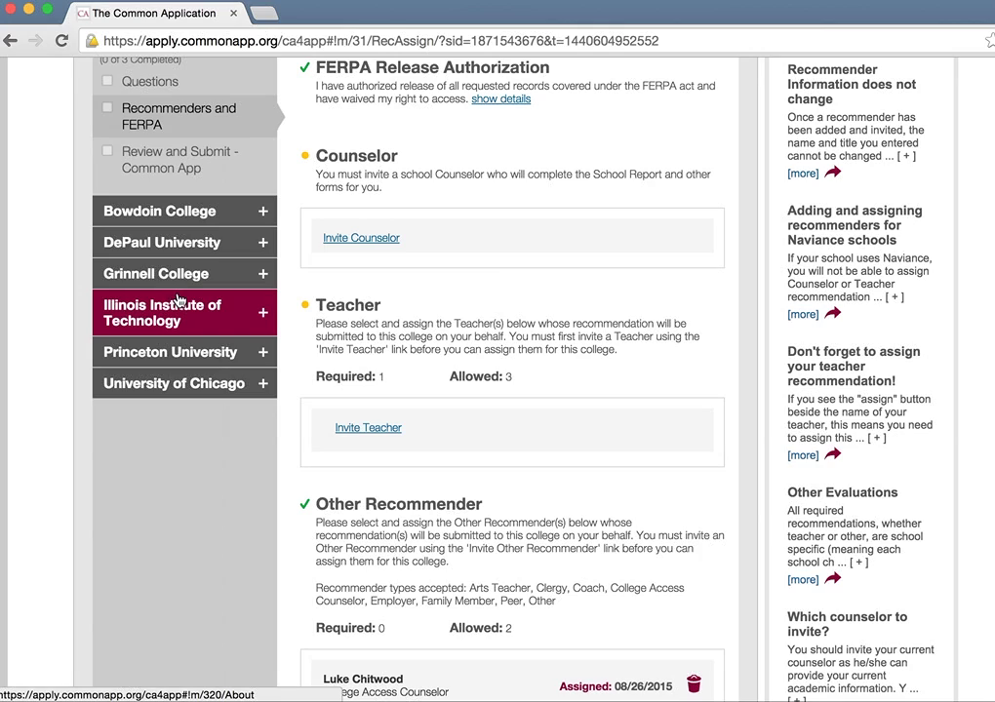
{"action": "scroll", "coordinate": [211, 369], "scroll_direction": "down", "scroll_amount": 3}
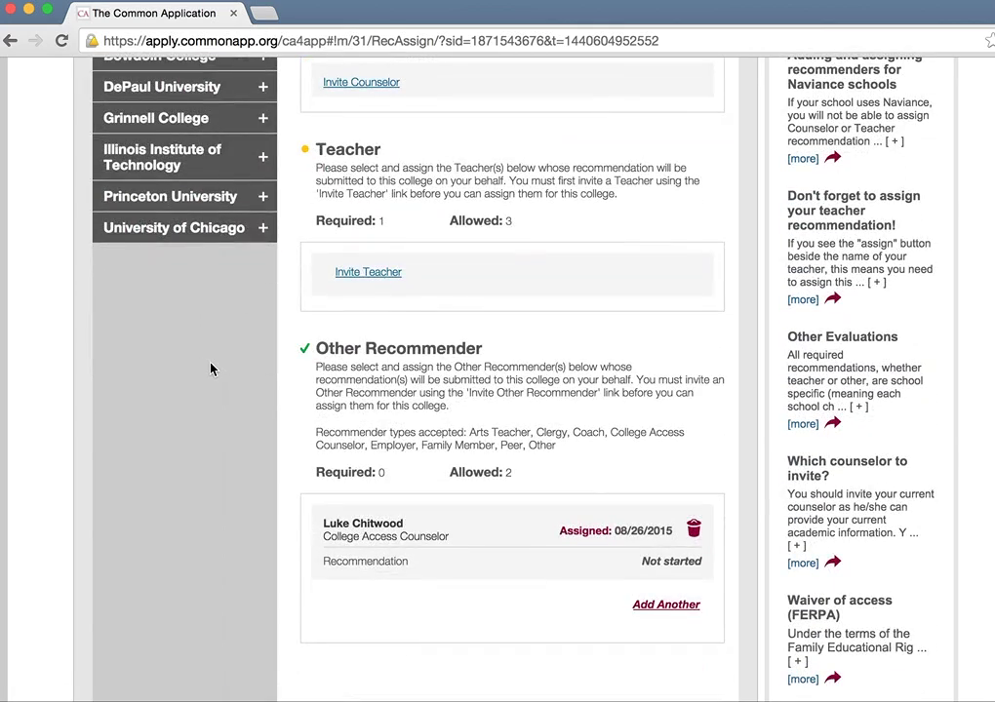
{"action": "scroll", "coordinate": [210, 369], "scroll_direction": "up", "scroll_amount": 2}
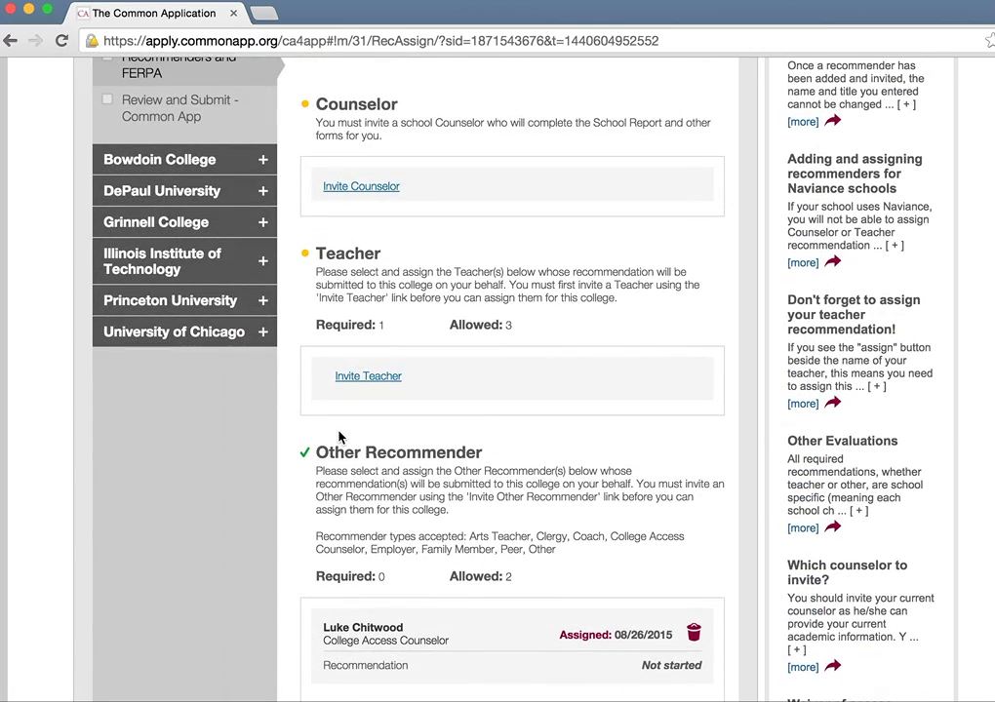
{"action": "scroll", "coordinate": [339, 437], "scroll_direction": "up", "scroll_amount": 1}
{"action": "scroll", "coordinate": [340, 437], "scroll_direction": "up", "scroll_amount": 4}
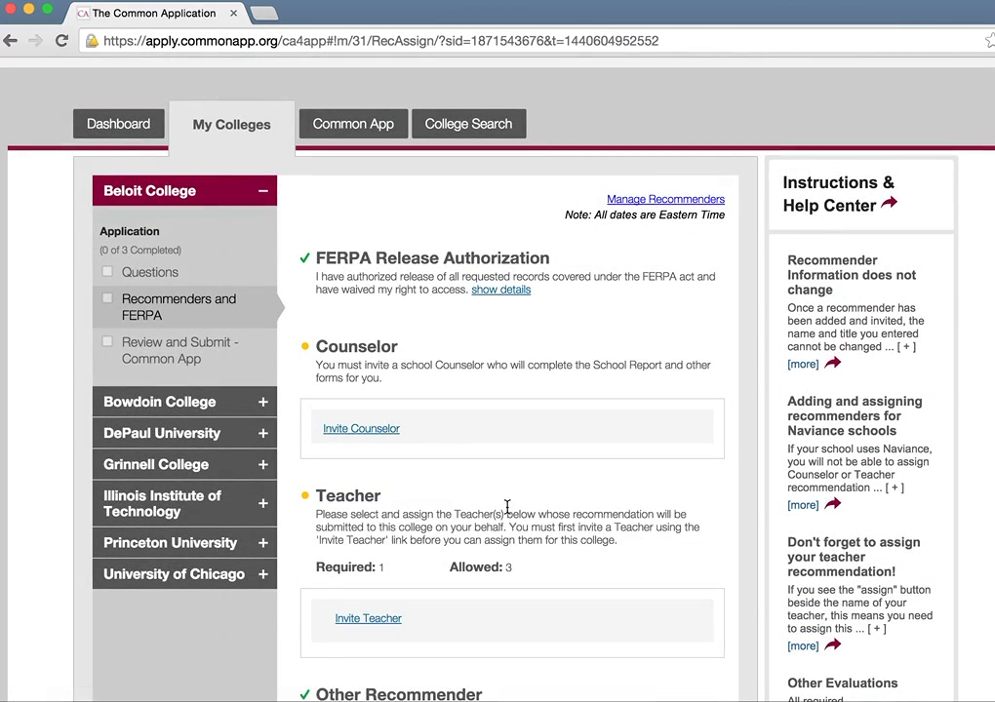
{"action": "scroll", "coordinate": [507, 509], "scroll_direction": "down", "scroll_amount": 3}
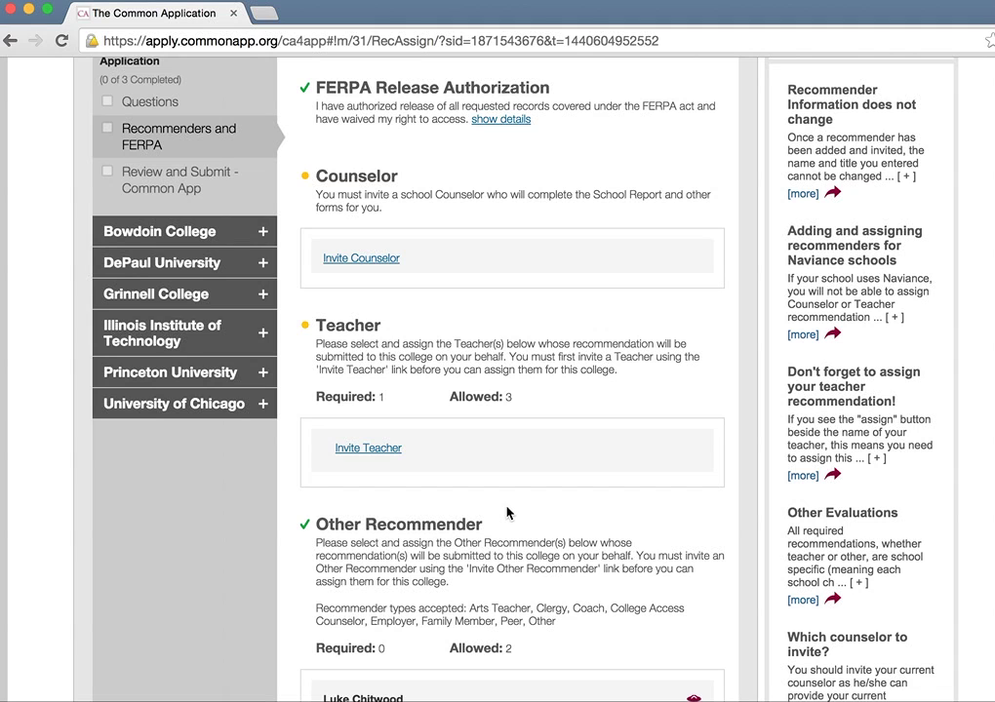
Step: Review the Counselor and Teacher section text, then return to the browser window
{"action": "left_click_drag", "start_coordinate": [305, 156], "coordinate": [605, 508]}
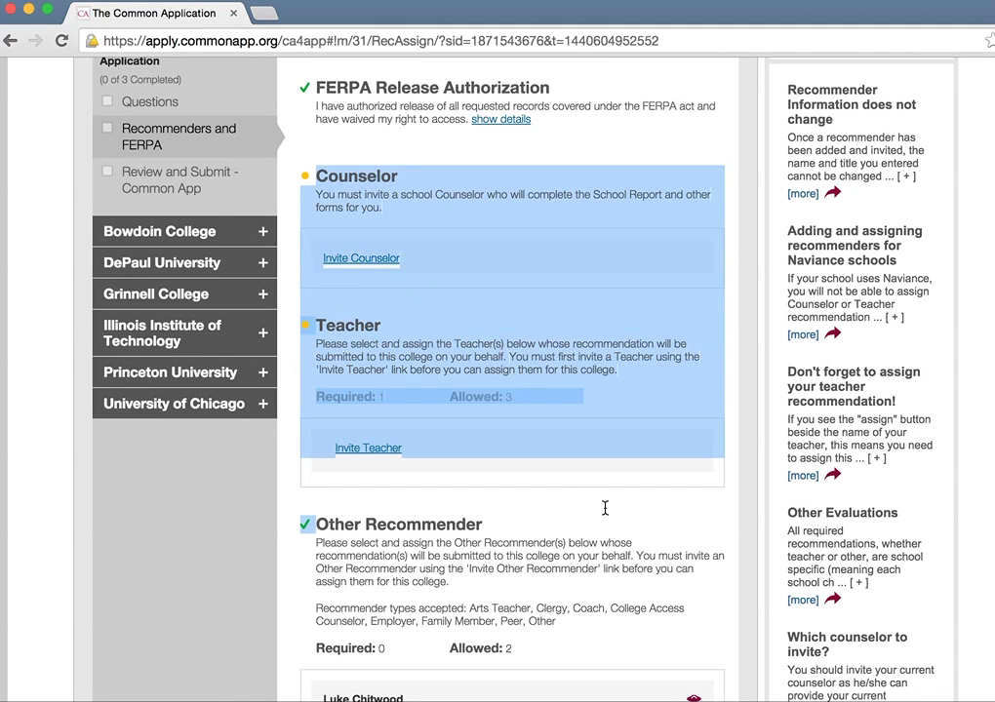
{"action": "left_click", "coordinate": [605, 508]}
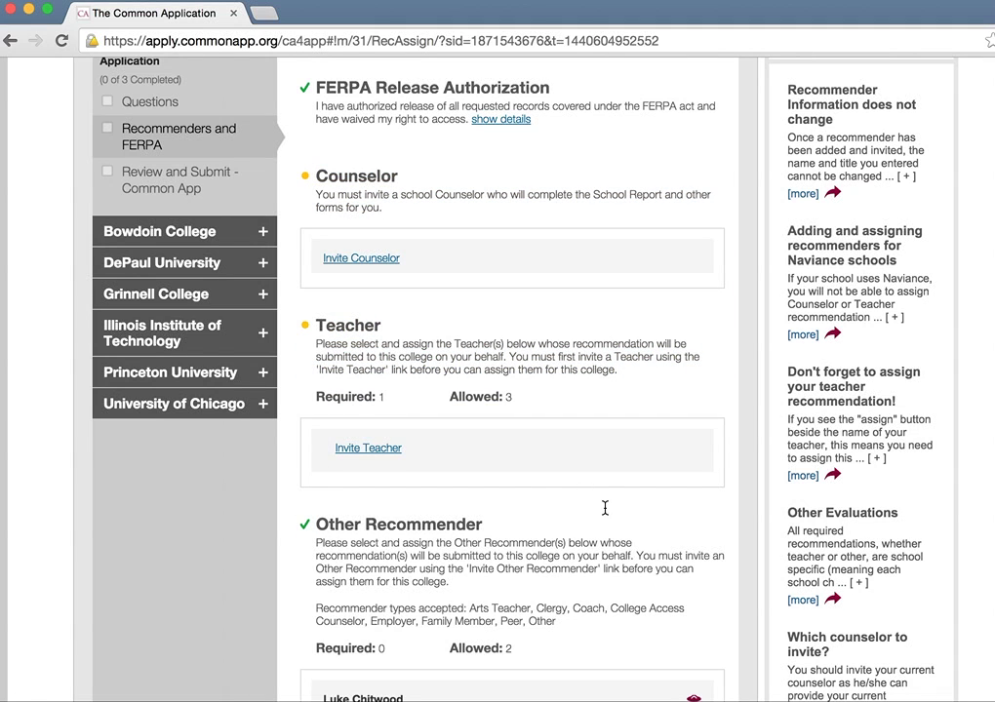
{"action": "scroll", "coordinate": [605, 508], "scroll_direction": "down", "scroll_amount": 3}
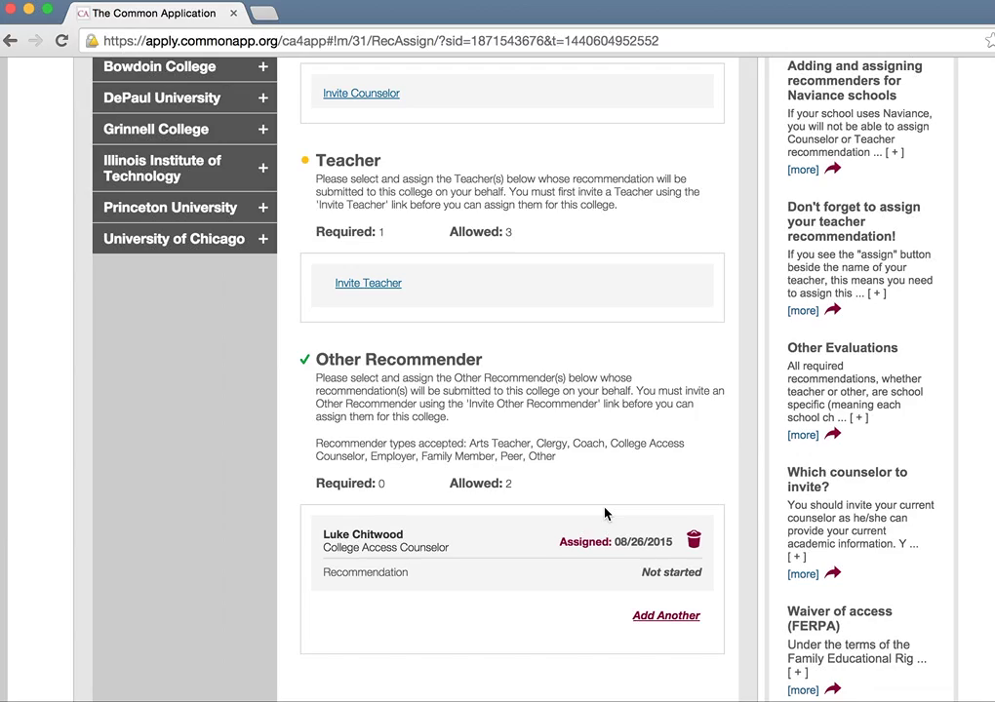
{"action": "key", "text": "ctrl+Up"}
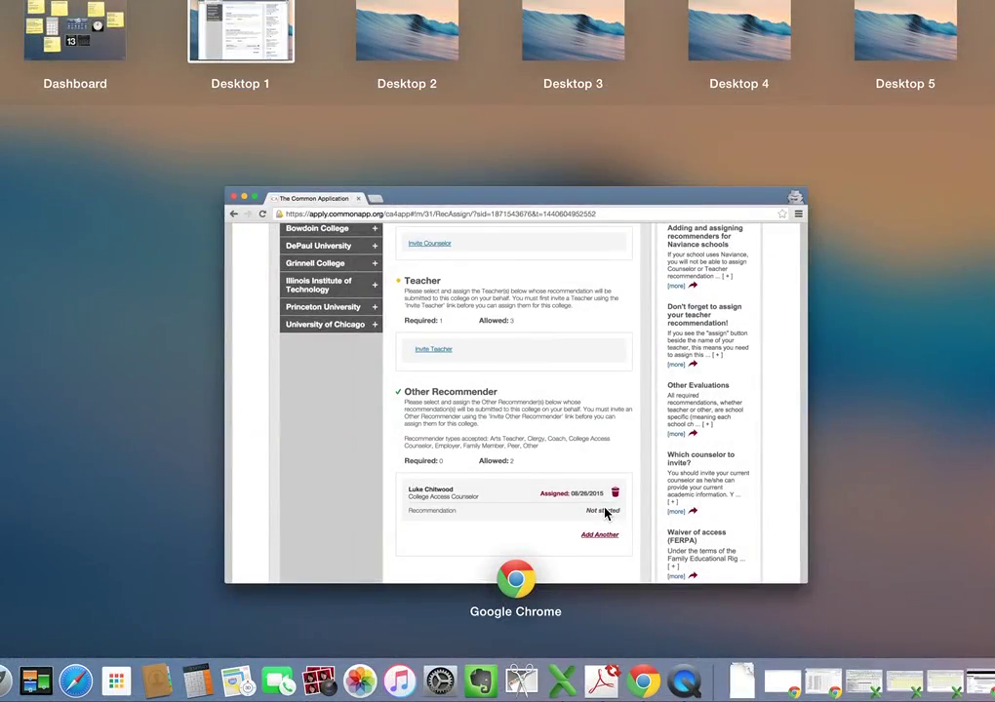
{"action": "left_click", "coordinate": [604, 512]}
{"action": "scroll", "coordinate": [533, 462], "scroll_direction": "up", "scroll_amount": 5}
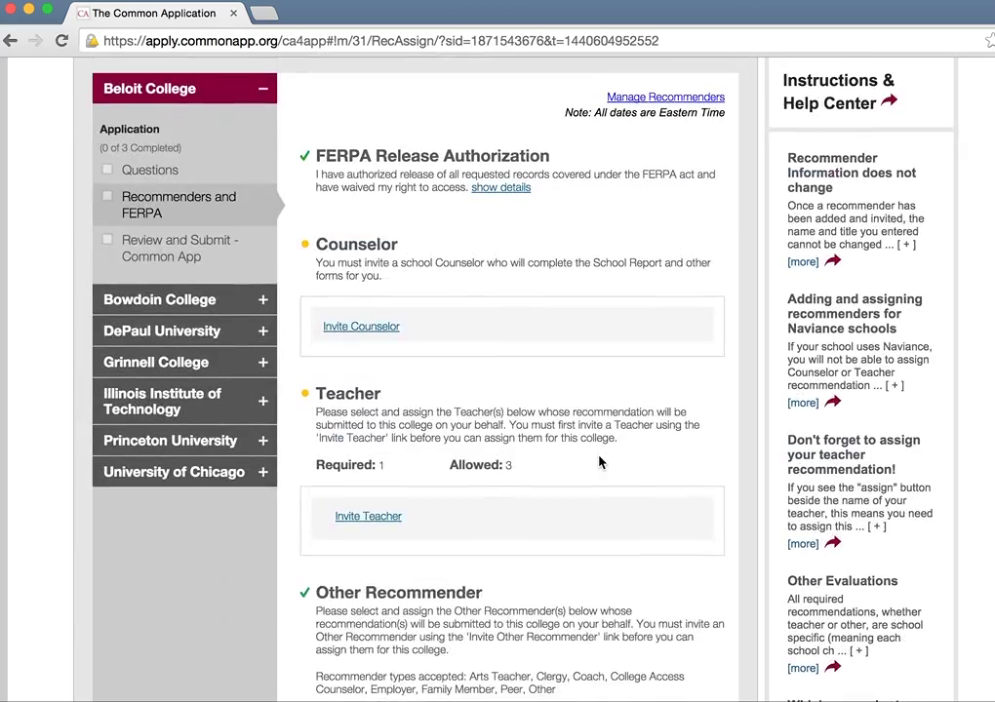
Step: Open Manage Recommenders and resend the invitation to the second Other Recommender
{"action": "left_click", "coordinate": [659, 114]}
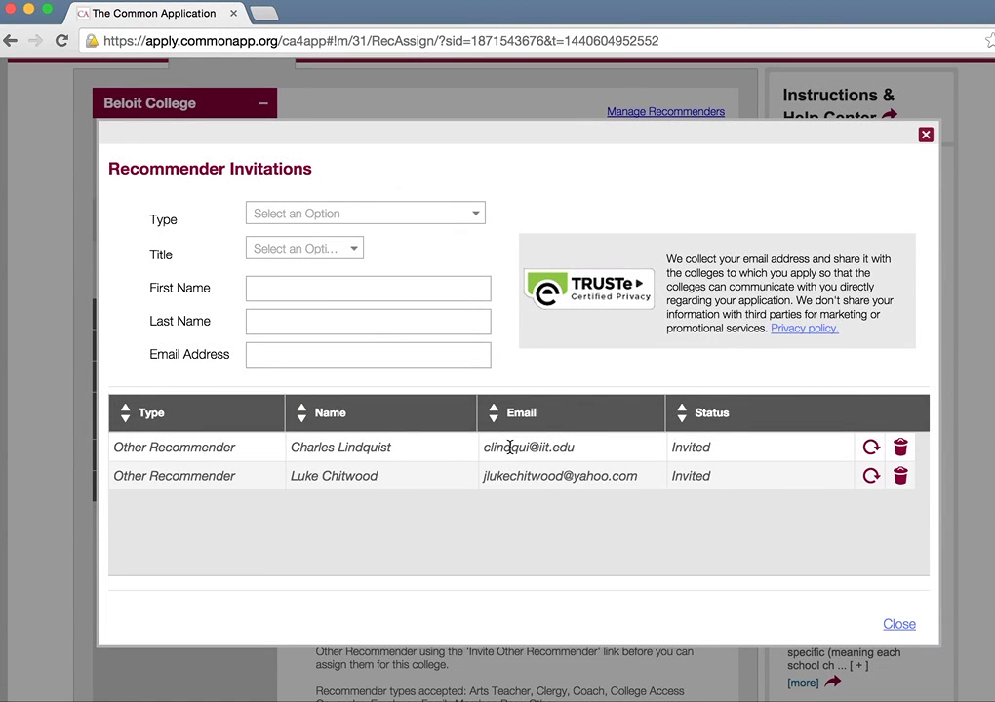
{"action": "left_click_drag", "start_coordinate": [487, 447], "coordinate": [576, 446]}
{"action": "left_click", "coordinate": [547, 473]}
{"action": "left_click", "coordinate": [873, 475]}
{"action": "left_click_drag", "start_coordinate": [698, 410], "coordinate": [741, 411]}
{"action": "left_click", "coordinate": [871, 477]}
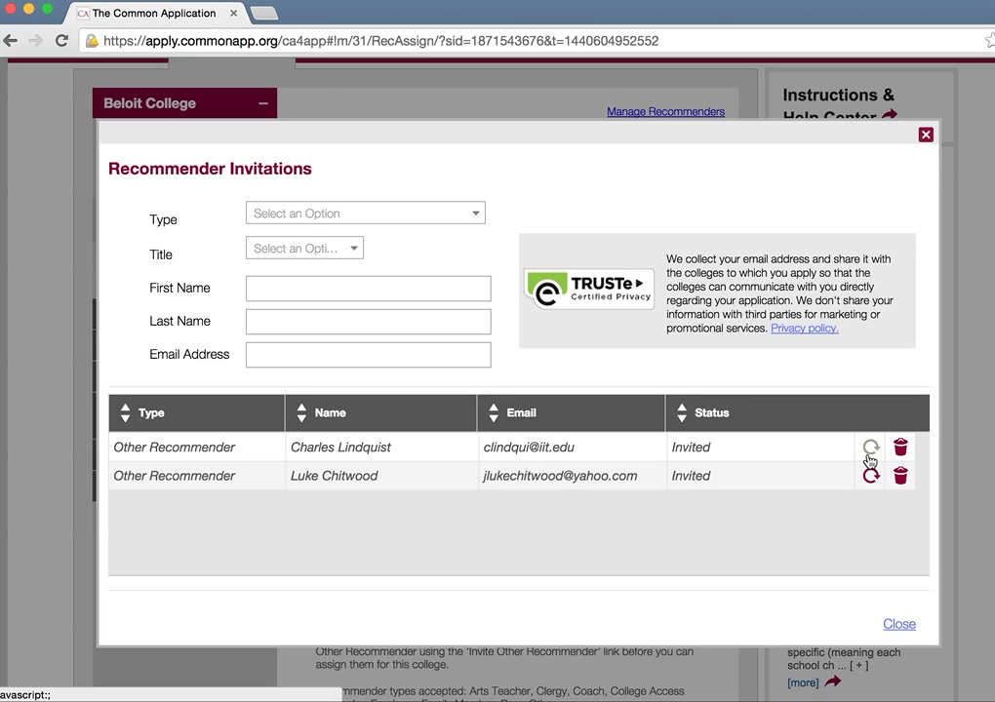
{"action": "left_click_drag", "start_coordinate": [481, 477], "coordinate": [649, 478]}
{"action": "left_click", "coordinate": [649, 478]}
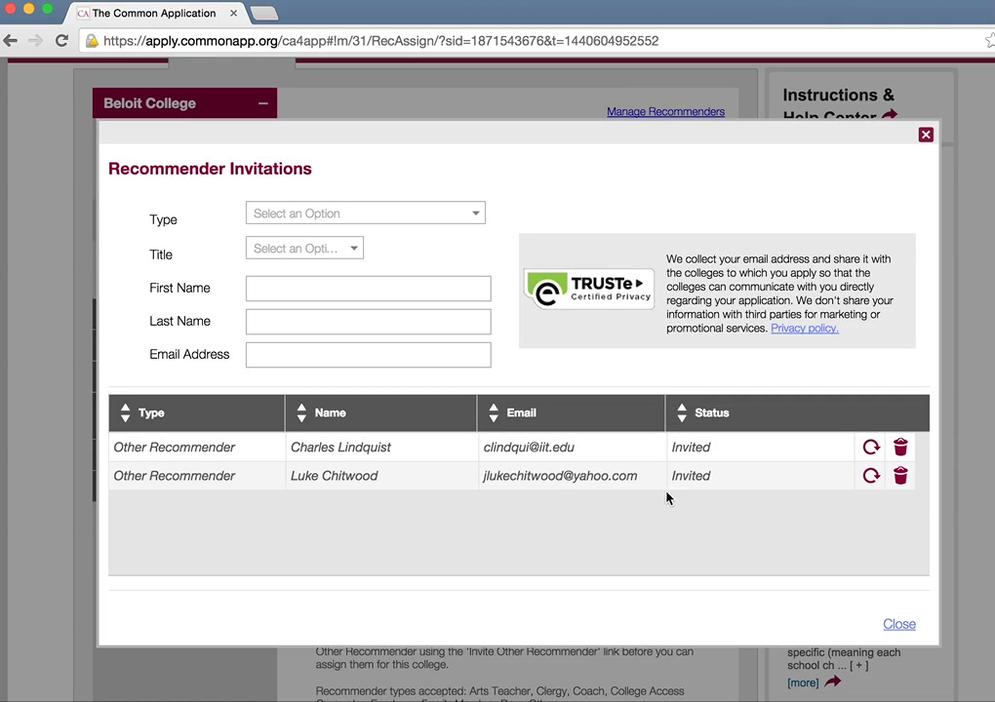
Step: Close the Recommender Invitations dialog to return to Beloit's Recommenders and FERPA page
{"action": "left_click", "coordinate": [891, 625]}
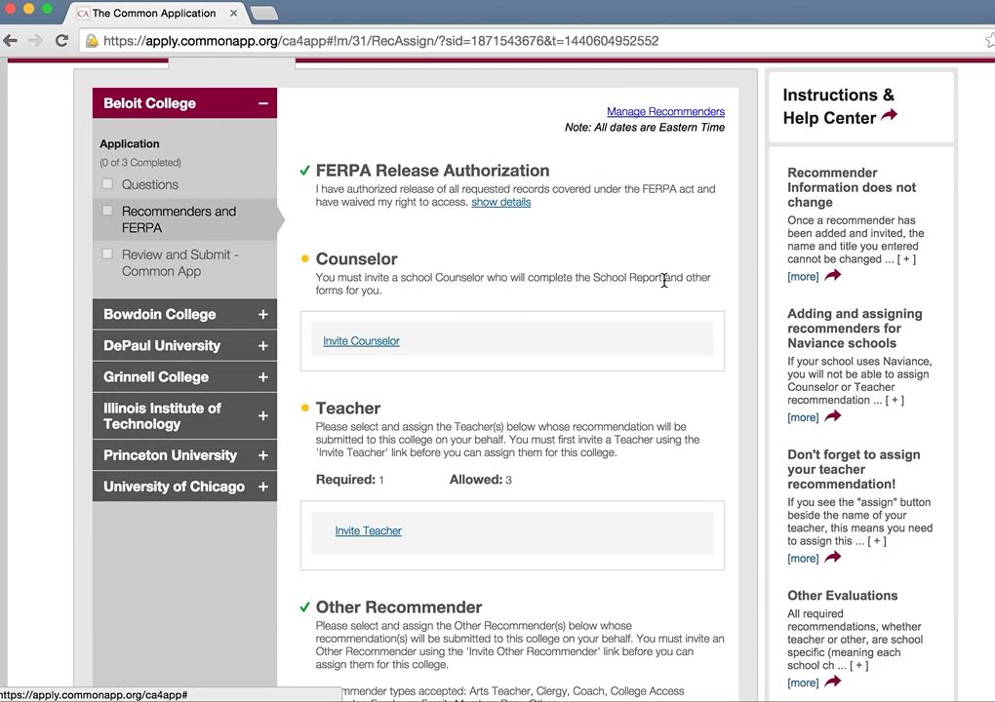
{"action": "scroll", "coordinate": [663, 286], "scroll_direction": "down", "scroll_amount": 1}
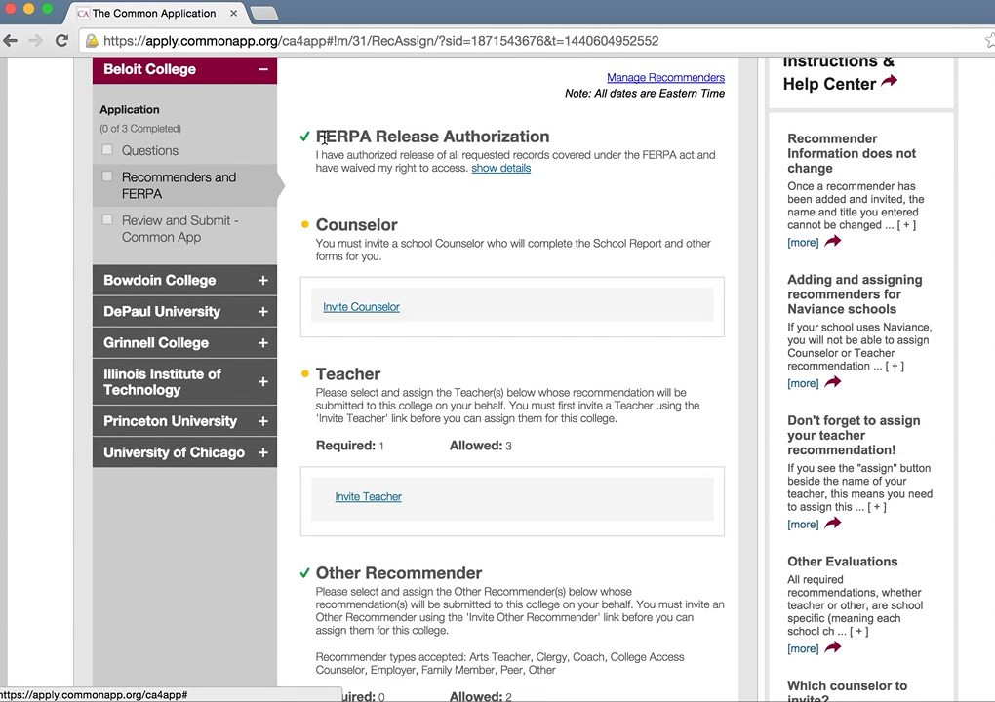
{"action": "scroll", "coordinate": [418, 275], "scroll_direction": "up", "scroll_amount": 1}
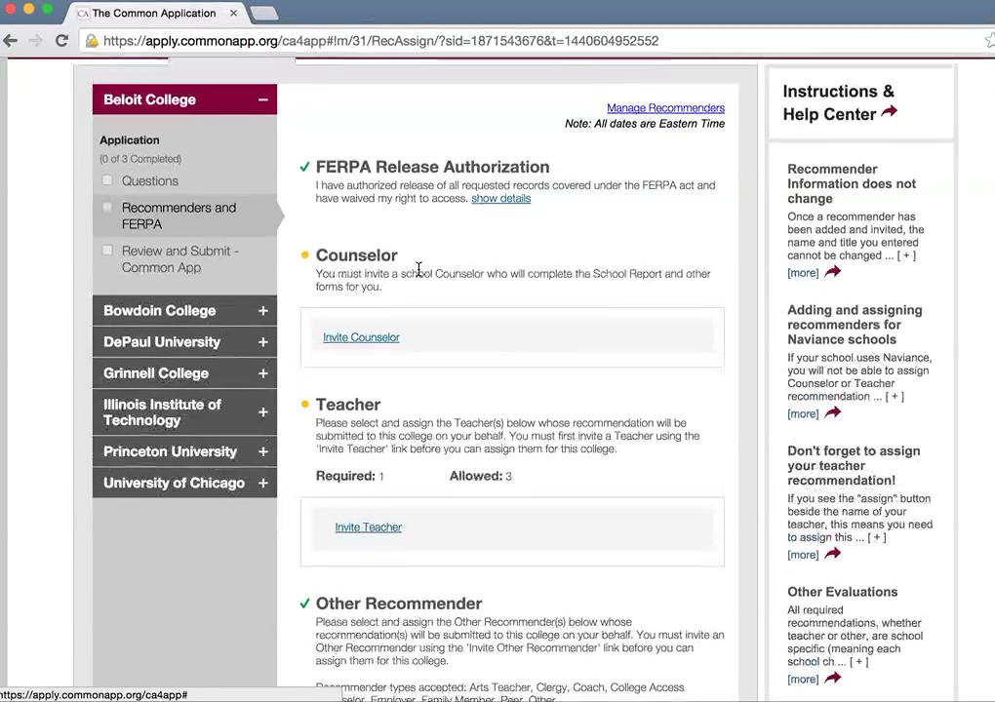